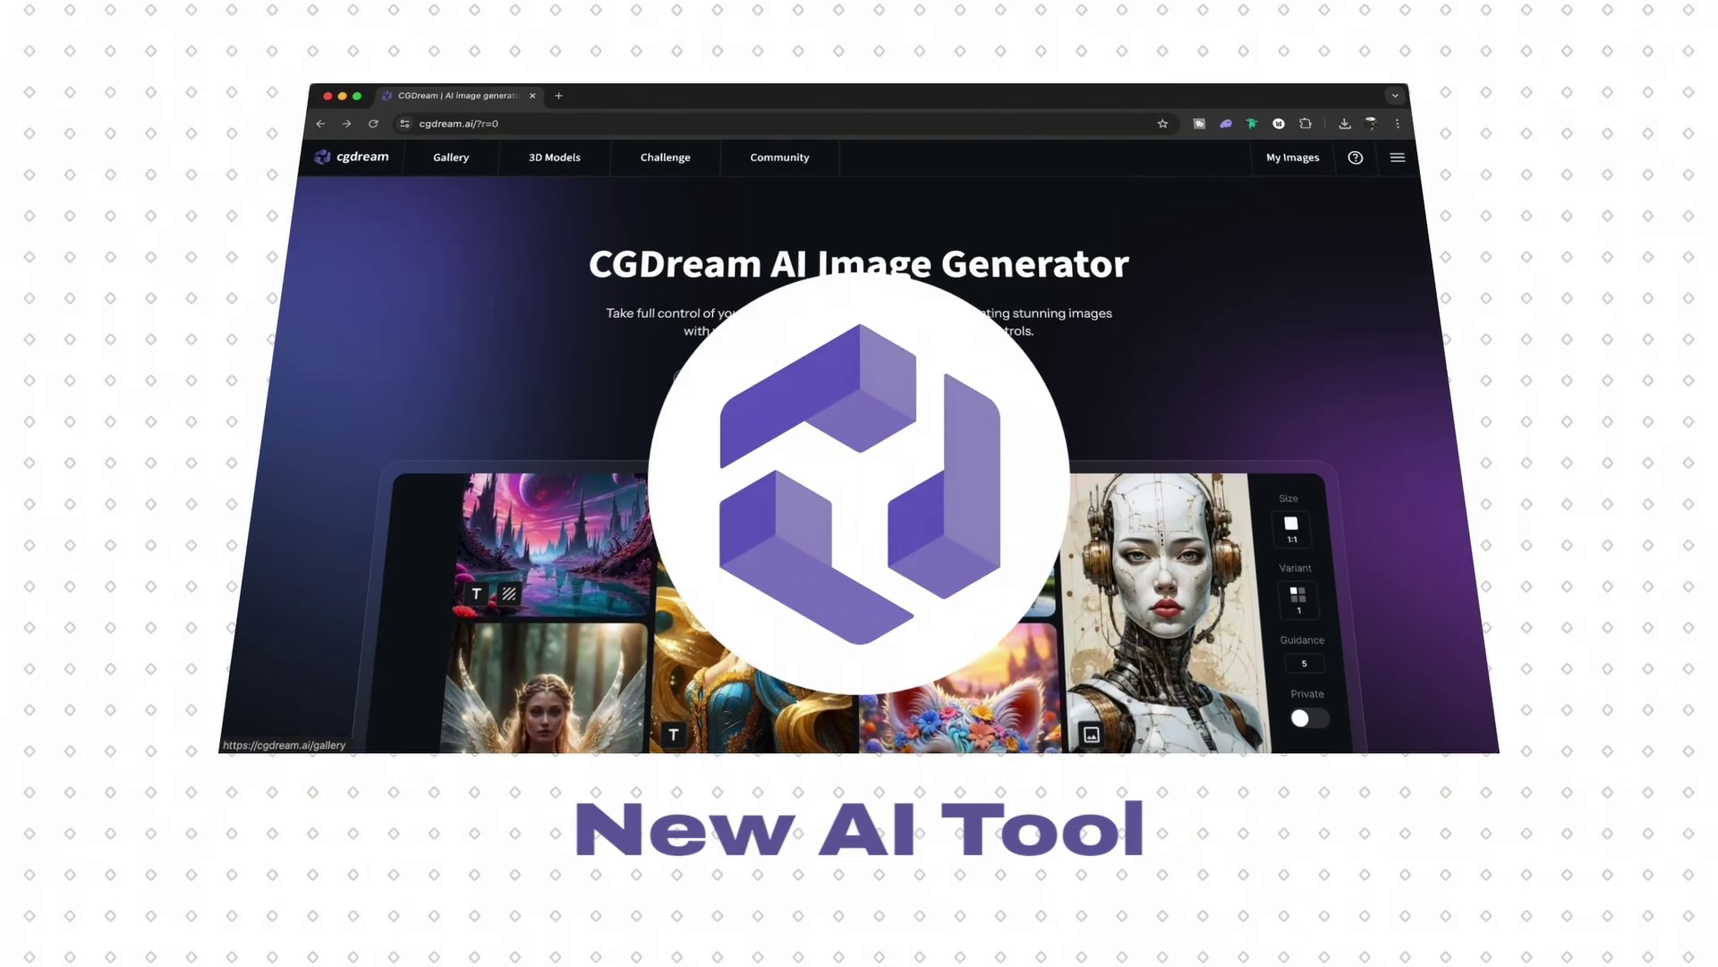
Step: Open the Gallery, pick the 16:9 shape, and start the prompt 'a bonsai tree in a pot, on a desk'
{"action": "left_click", "coordinate": [451, 156]}
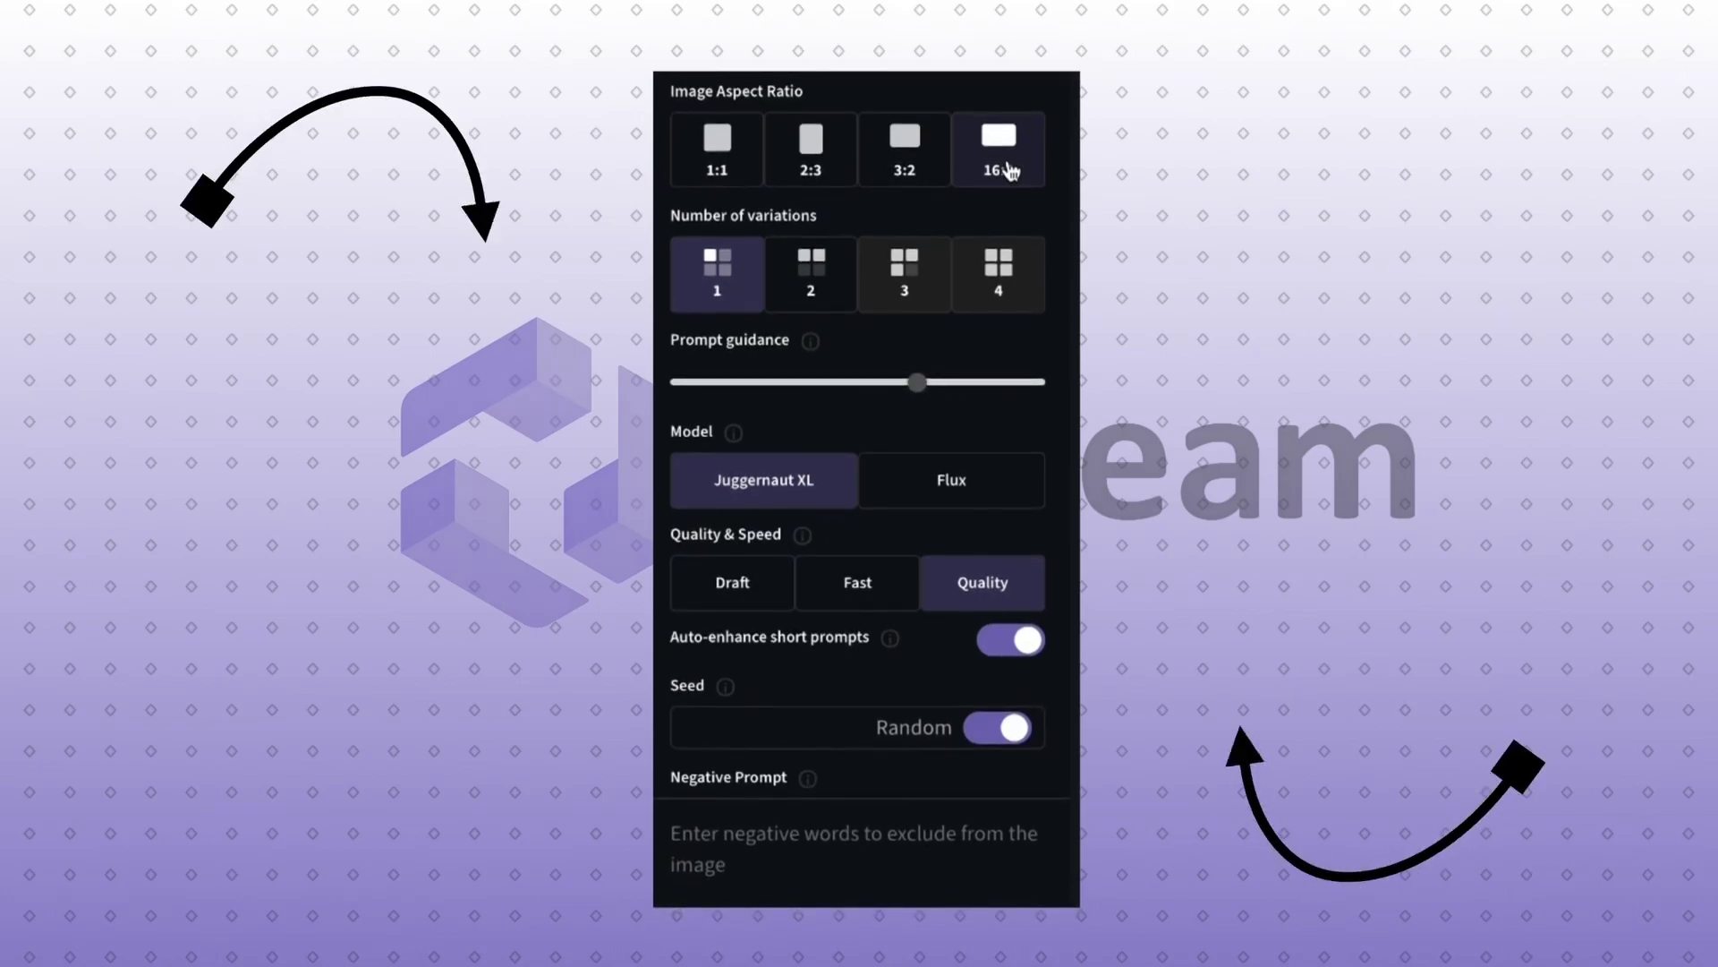
{"action": "left_click", "coordinate": [1009, 172]}
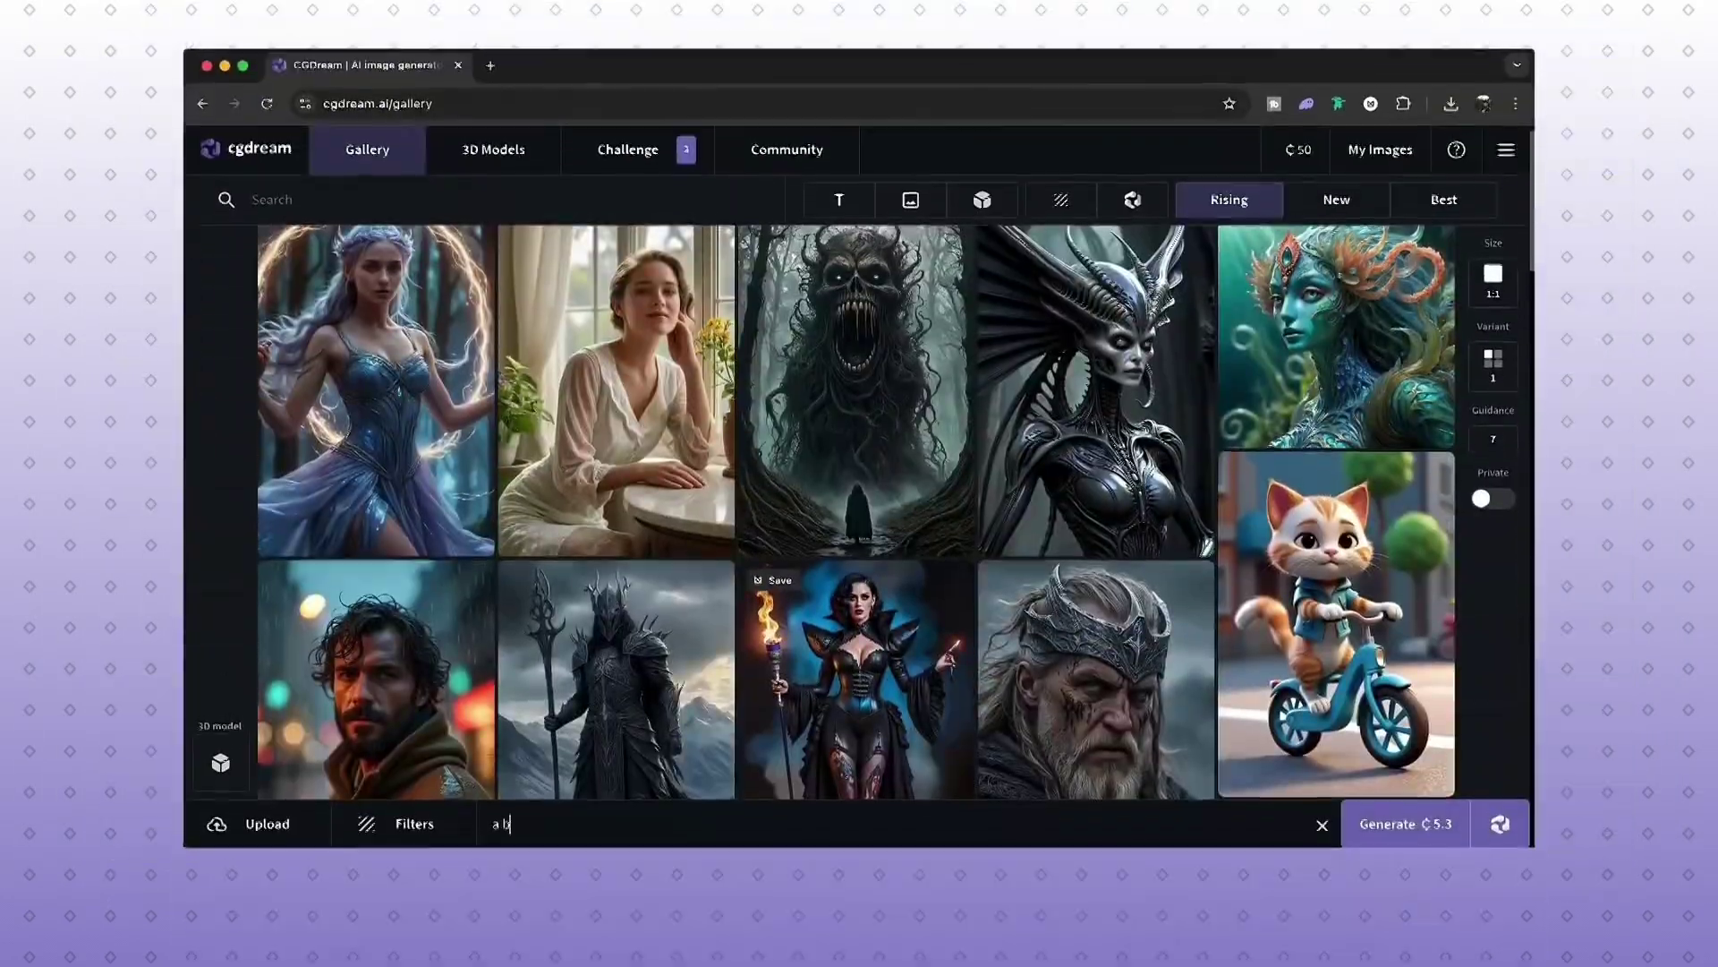
{"action": "type", "text": "onsai tree"}
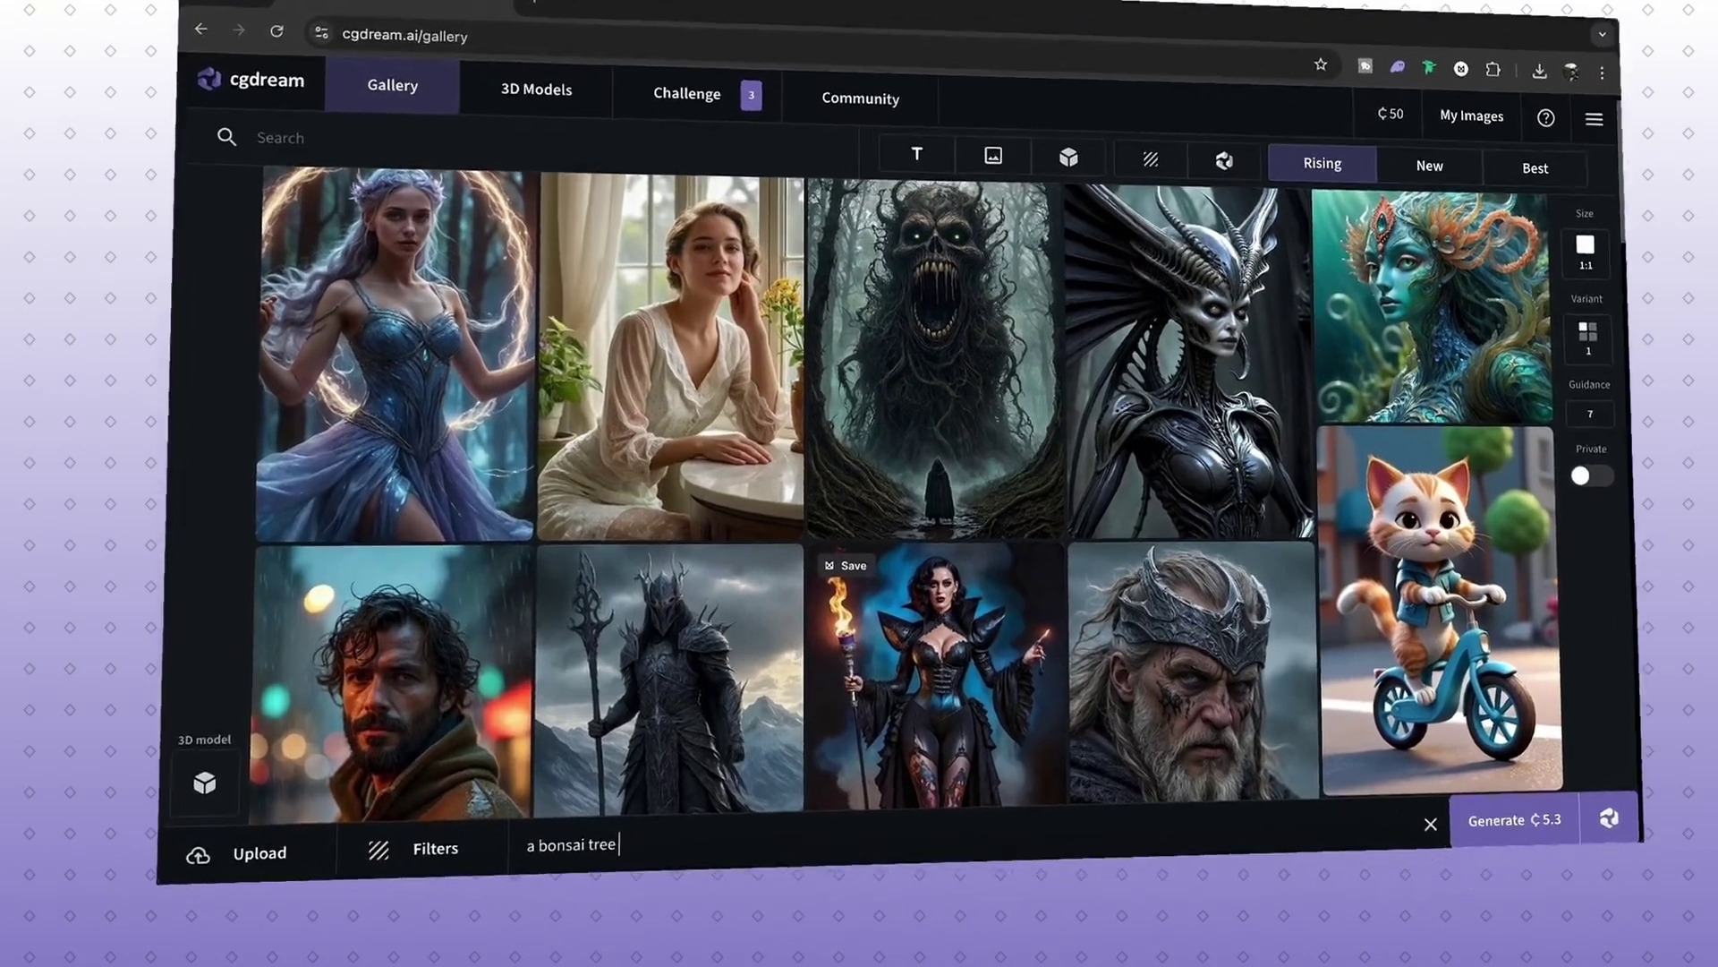
{"action": "type", "text": " in a pot, on"}
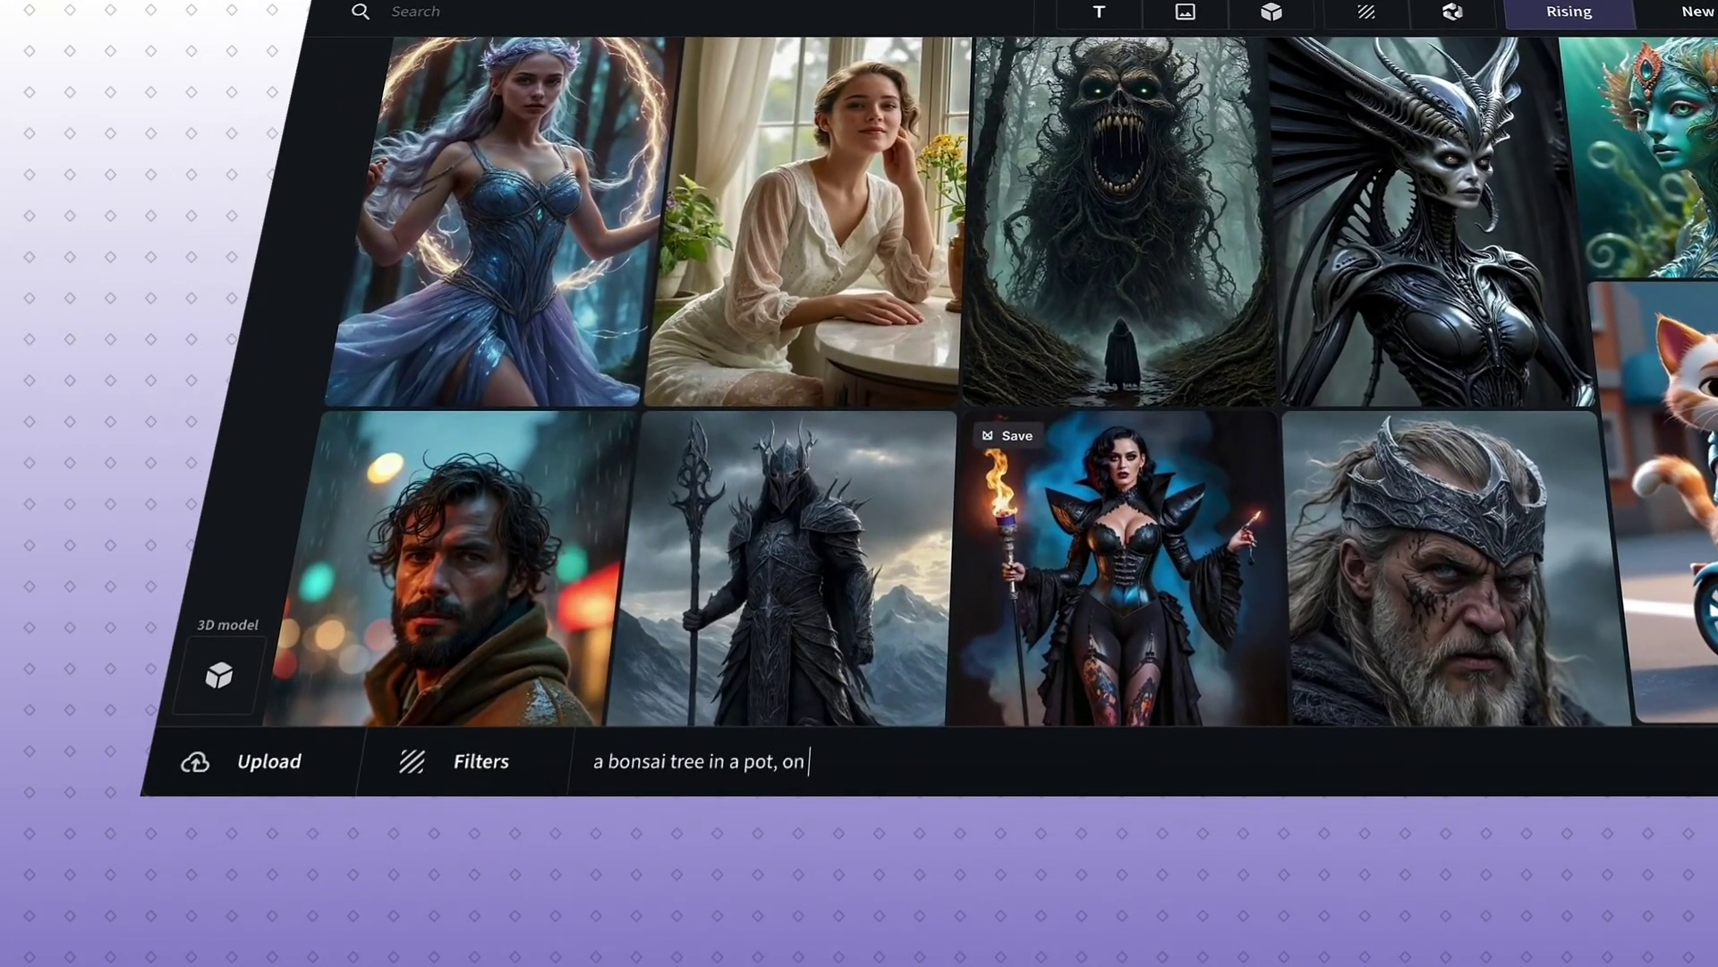
{"action": "type", "text": " a desk, m"}
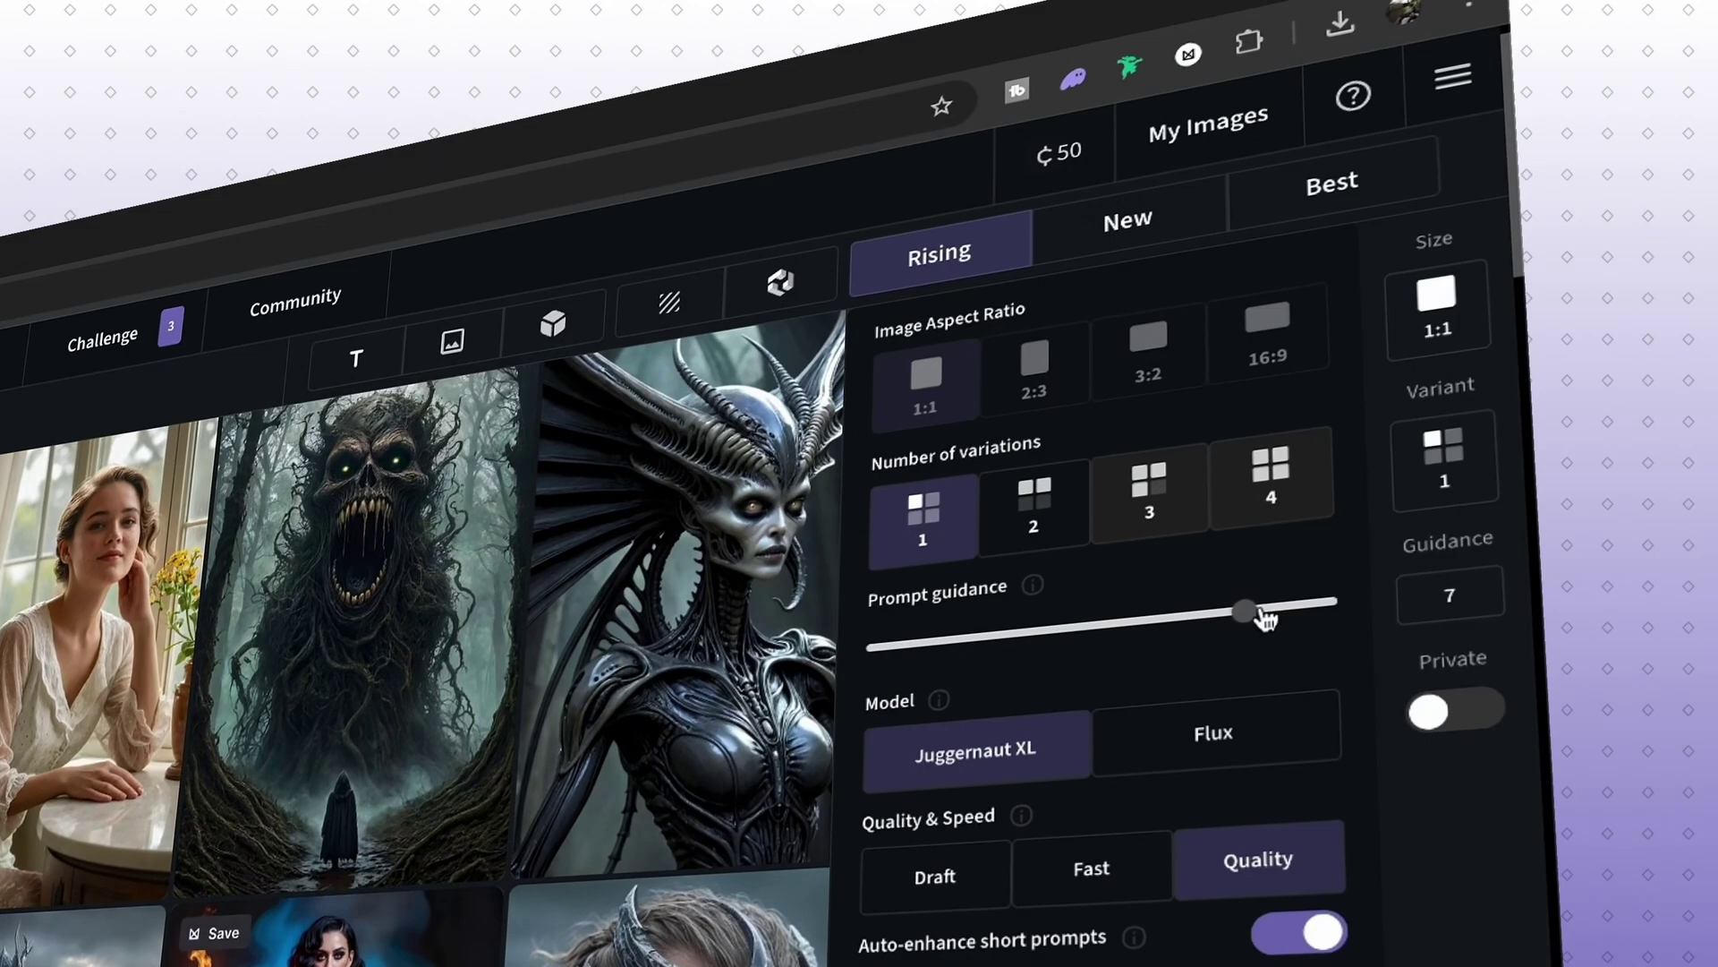
Step: Lower prompt guidance to 5 and select Flux as the generation model
{"action": "left_click_drag", "start_coordinate": [1251, 613], "coordinate": [1102, 633]}
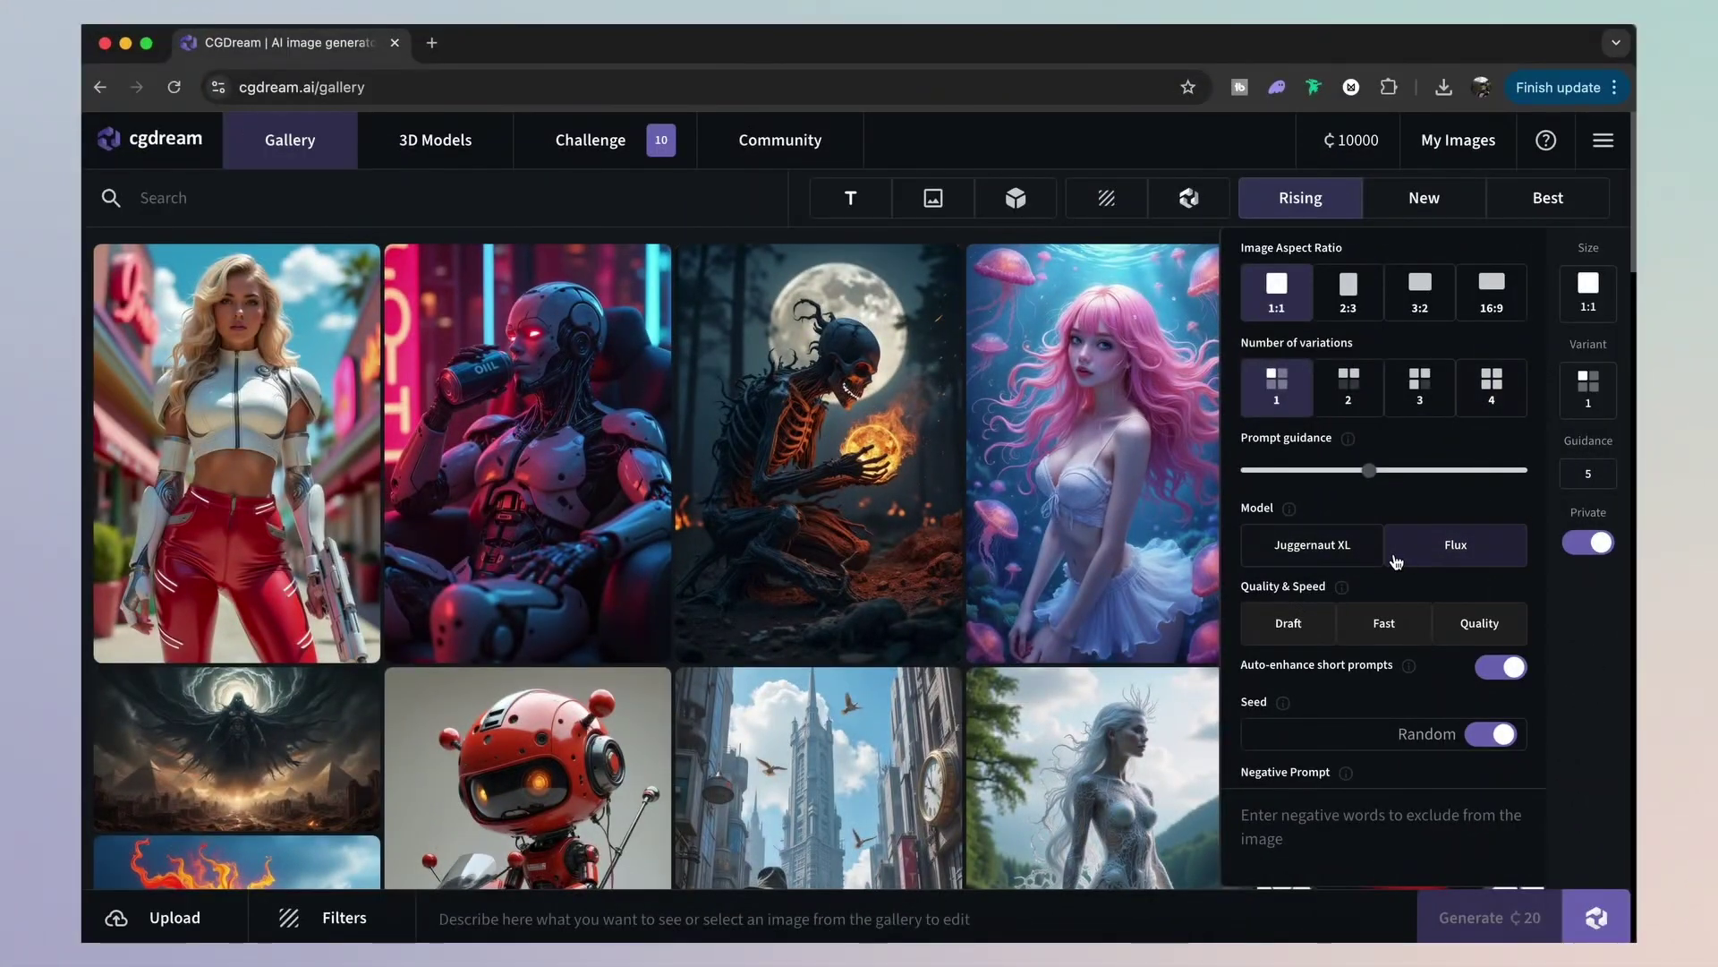
{"action": "left_click", "coordinate": [1350, 549]}
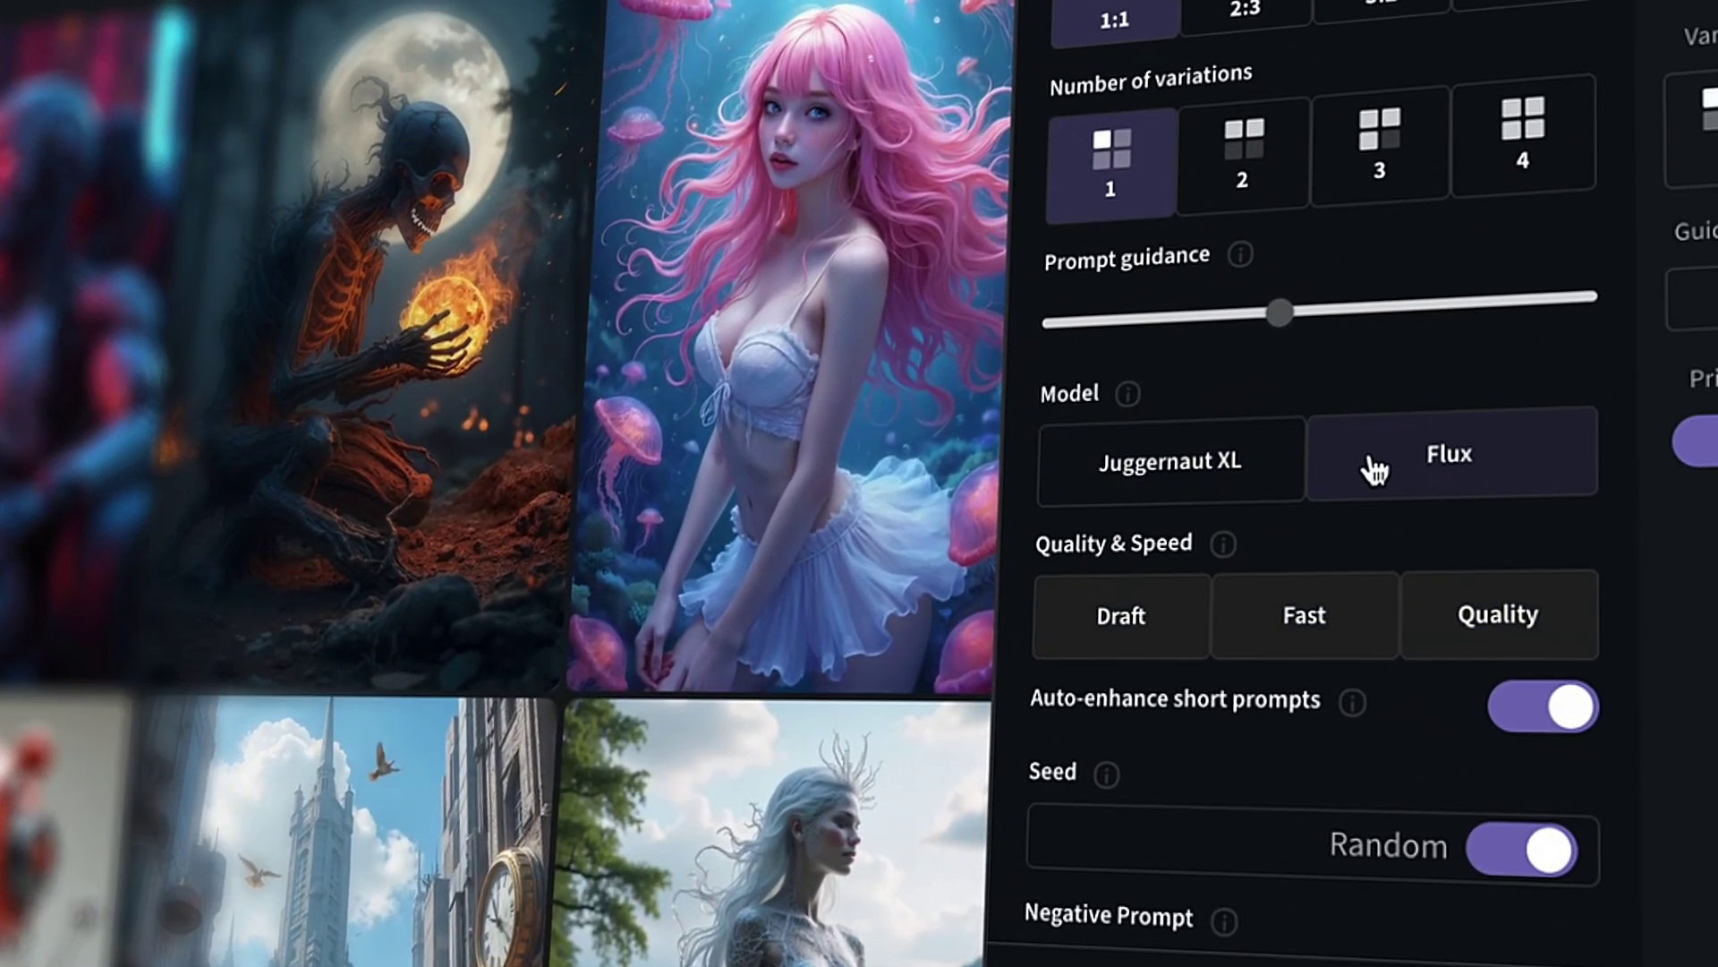
{"action": "left_click", "coordinate": [1374, 466]}
{"action": "mouse_move", "coordinate": [1131, 399]}
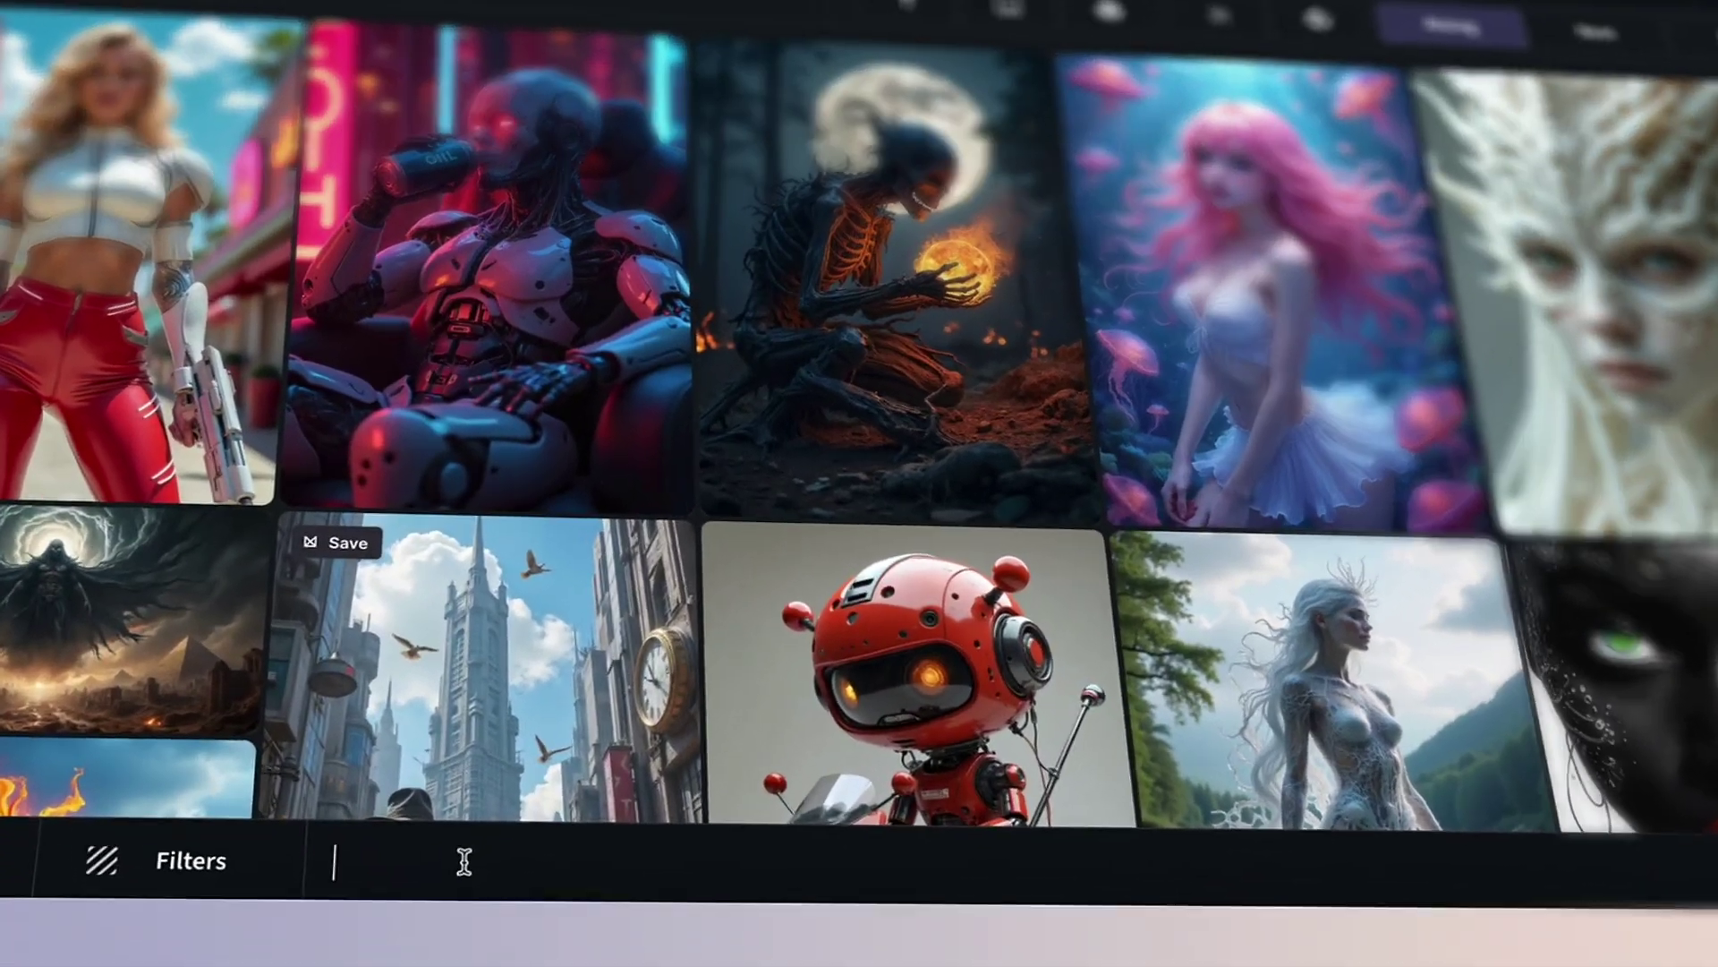
Step: Generate a 16:9 image from 'bonsai tree on a minimal work desk, high quality, 4k, photorealism'
{"action": "type", "text": "bo"}
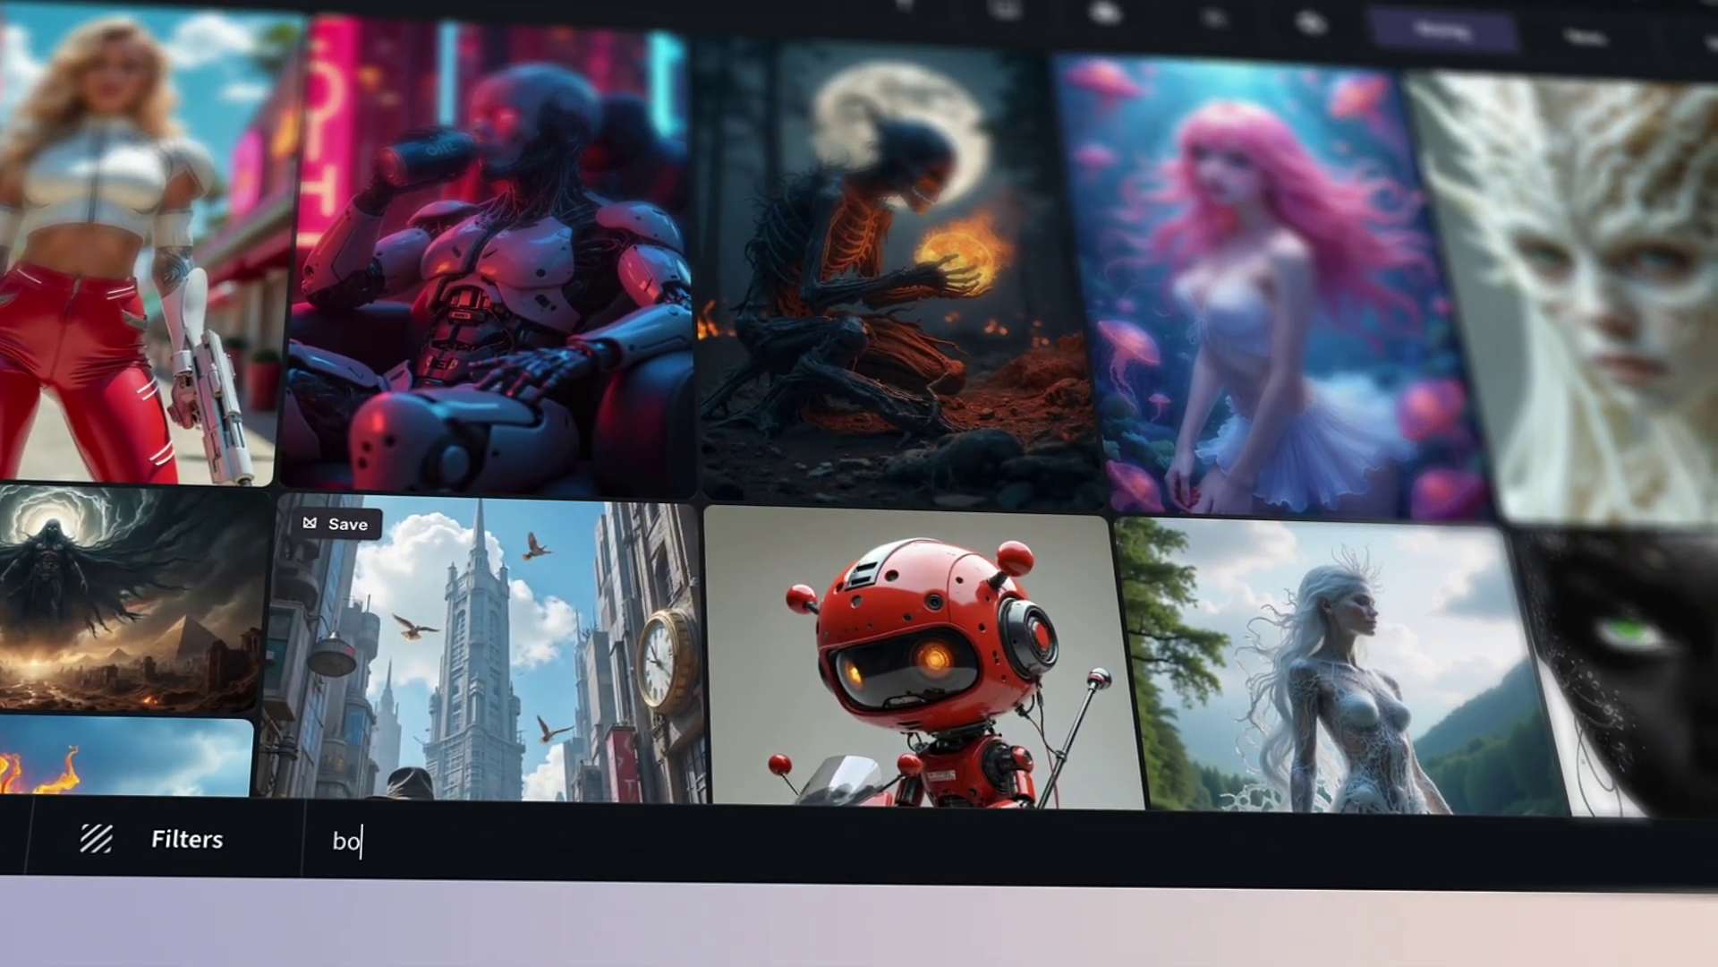
{"action": "type", "text": "nsai tree on a minimal wo"}
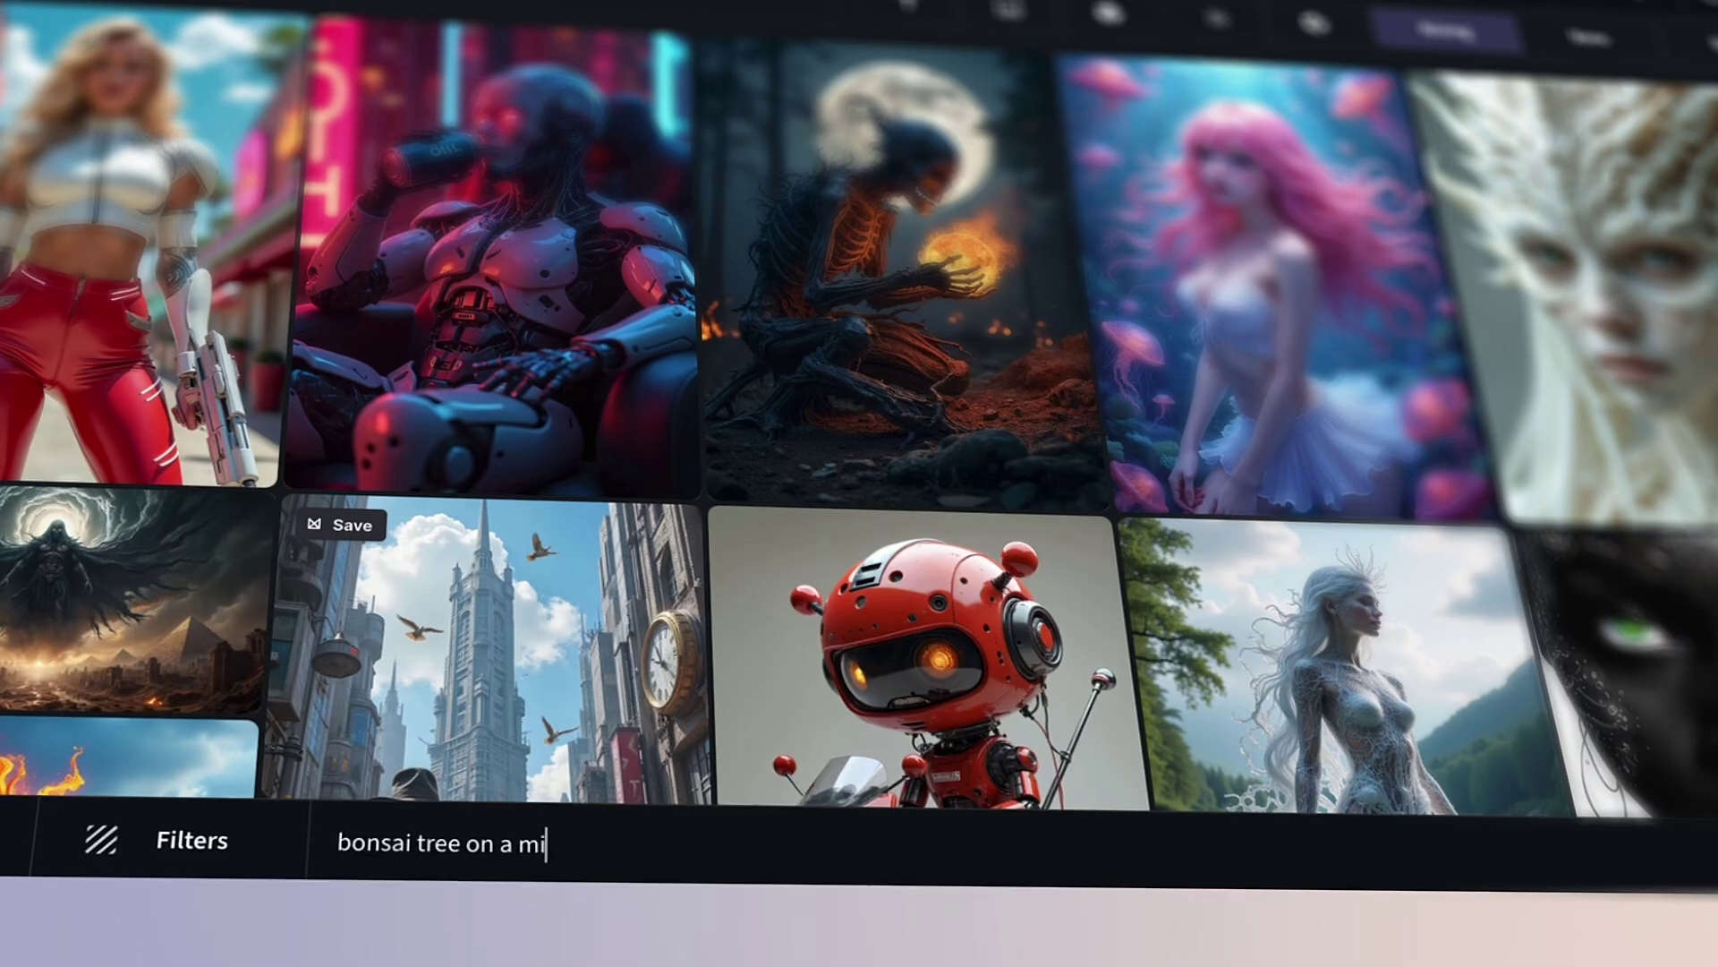
{"action": "type", "text": "rk desk,"}
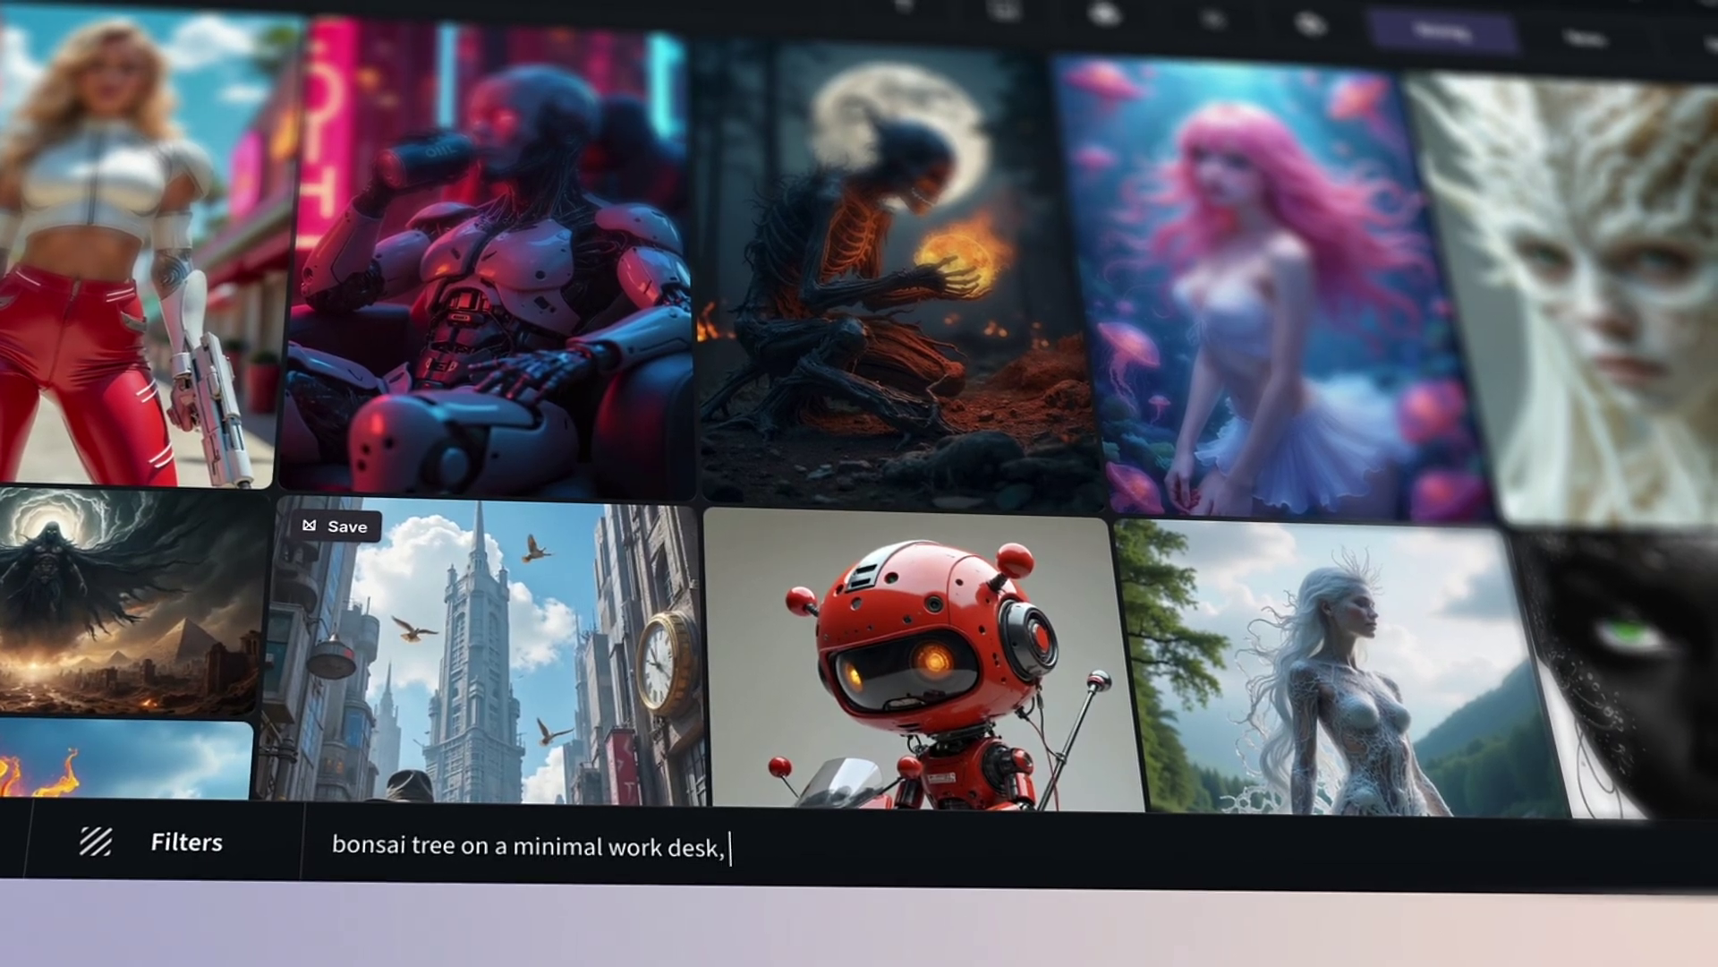
{"action": "type", "text": " high quality, 4k"}
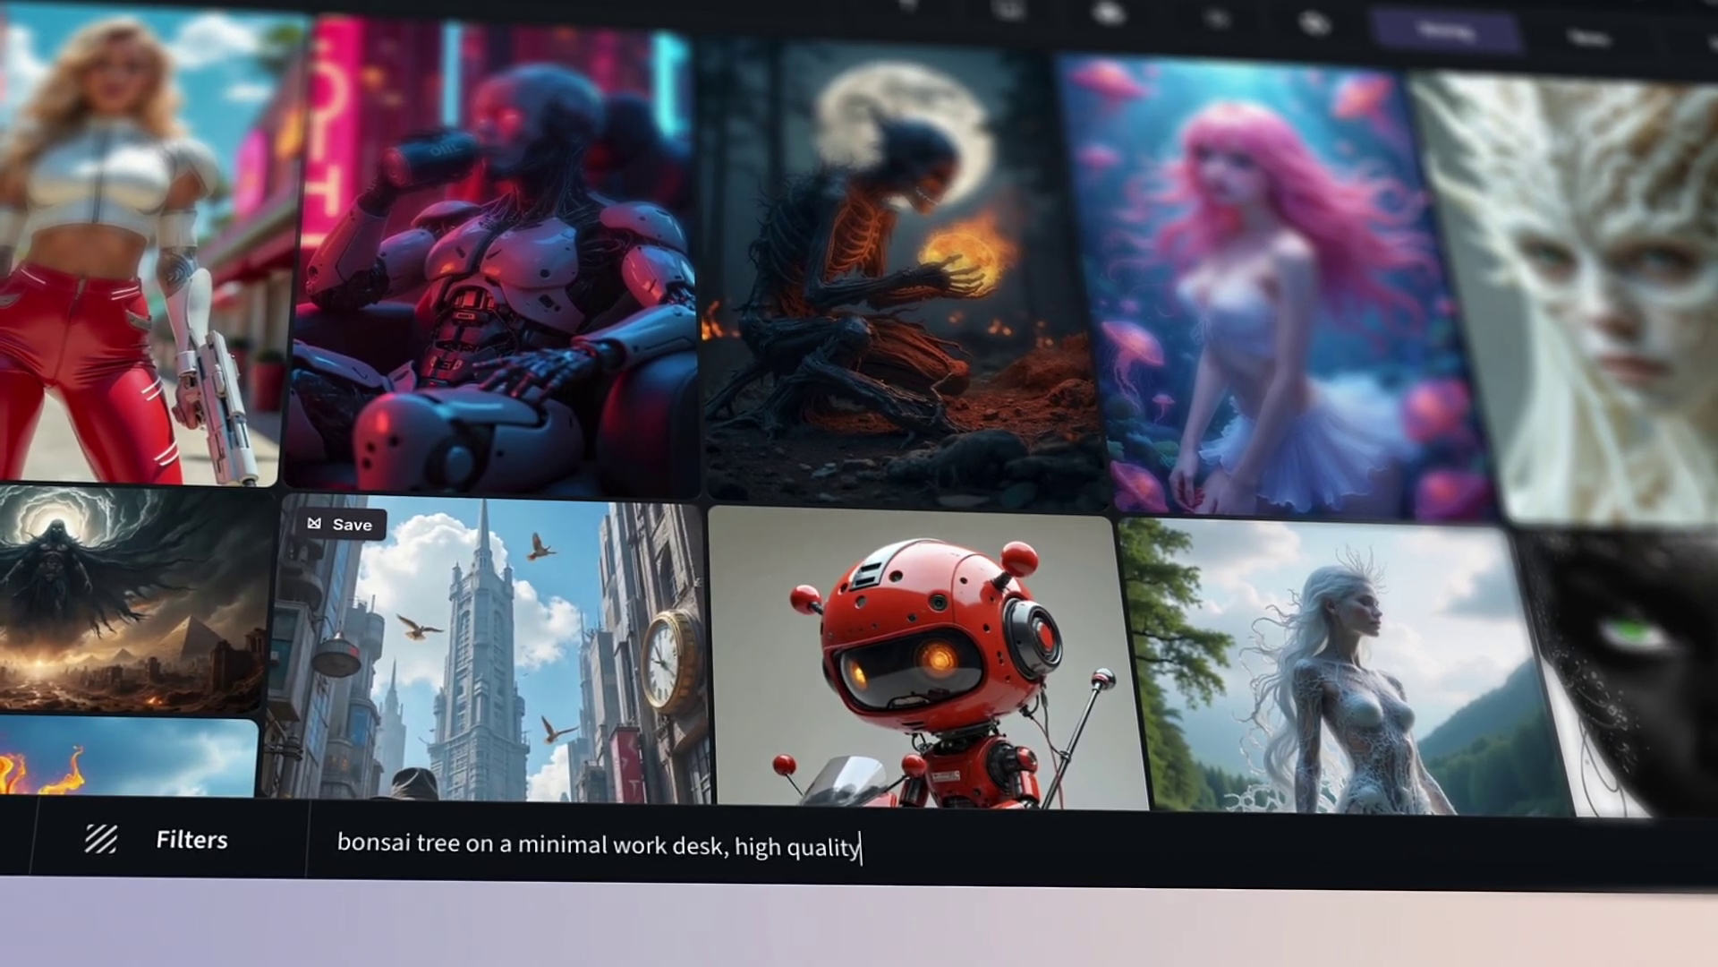
{"action": "type", "text": ","}
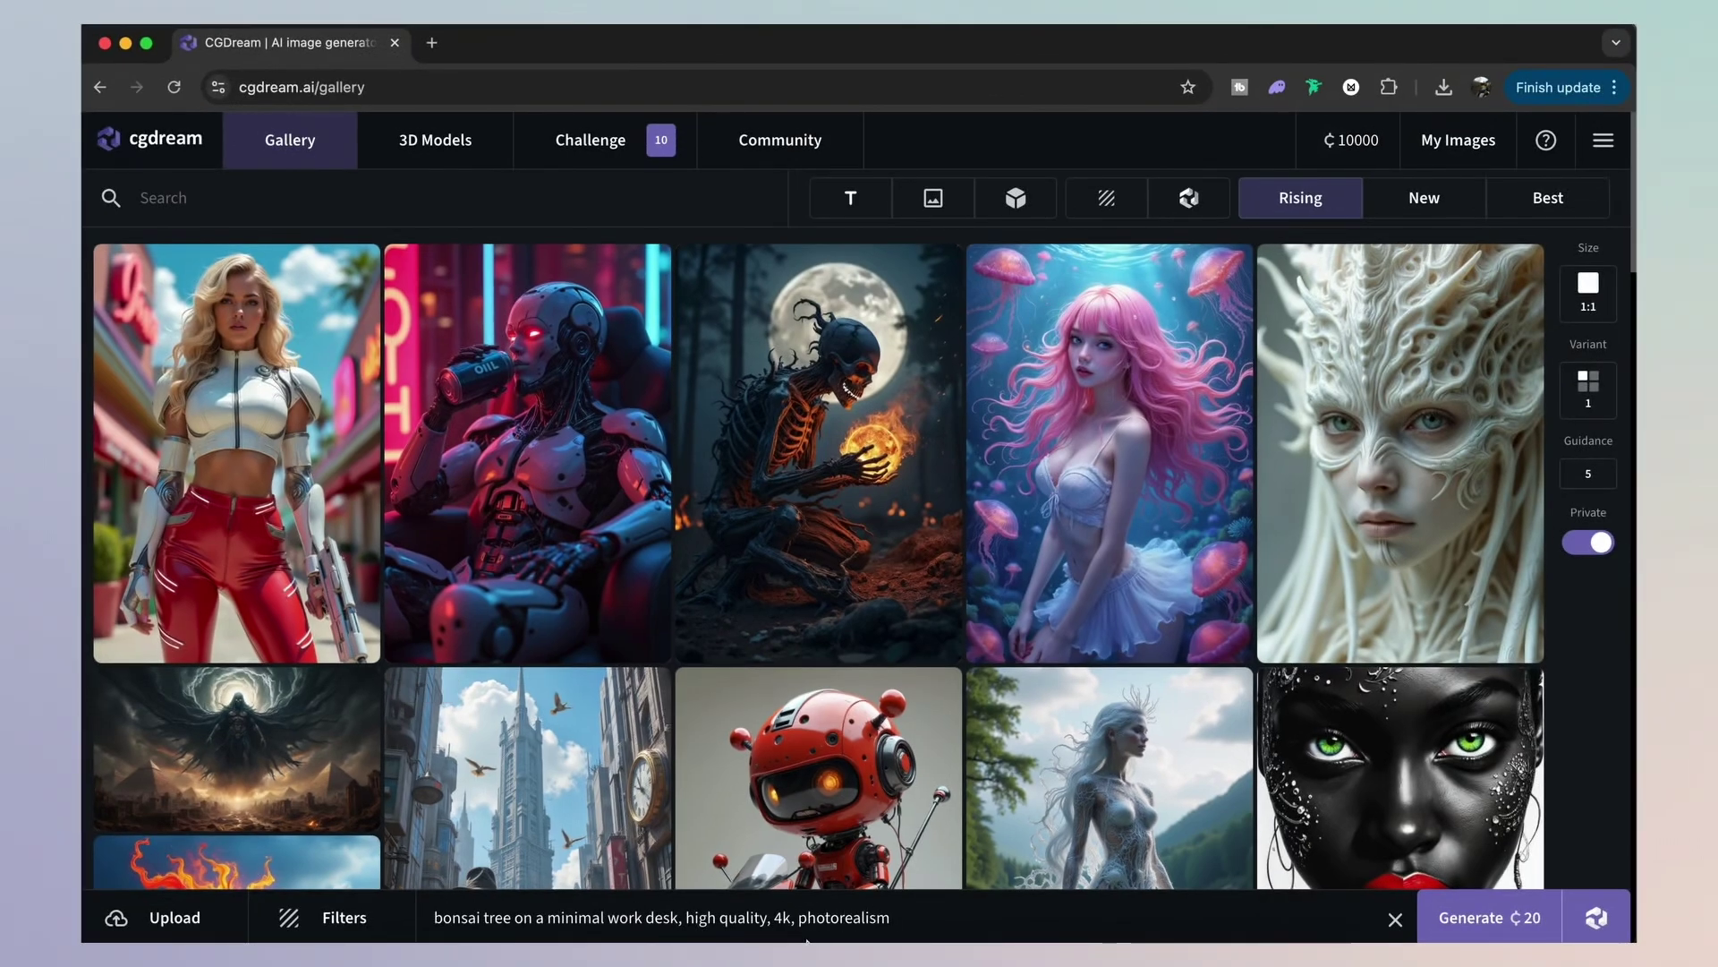
{"action": "left_click", "coordinate": [1588, 357]}
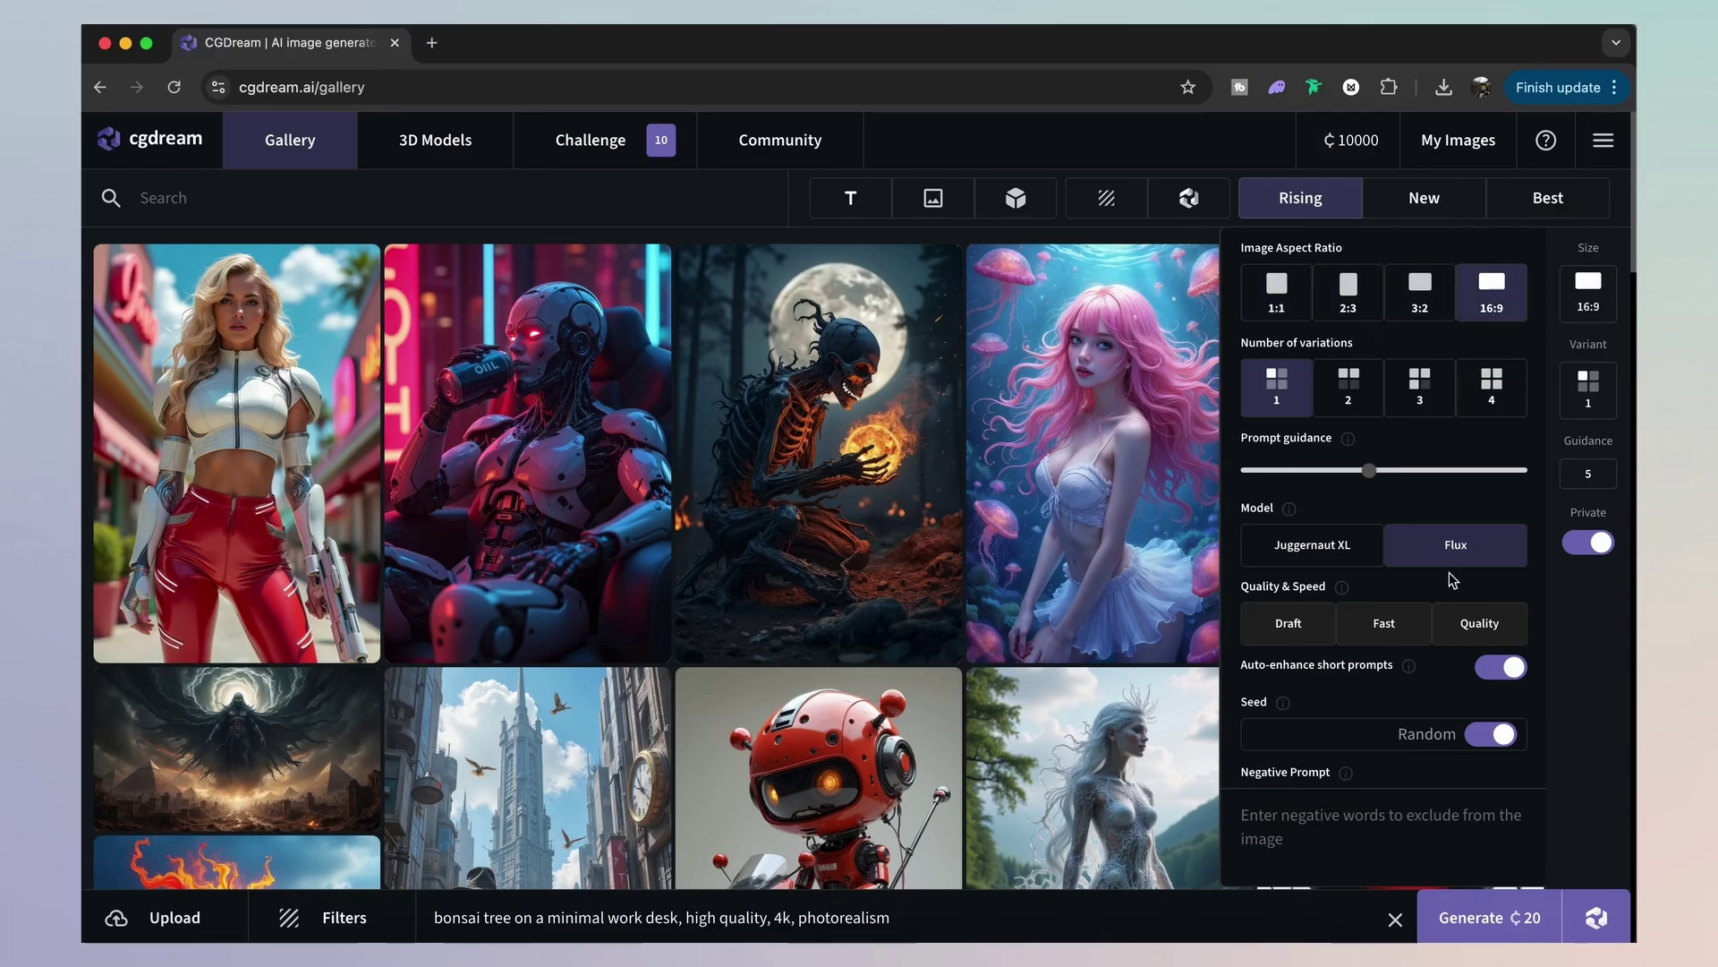
{"action": "left_click", "coordinate": [1472, 921]}
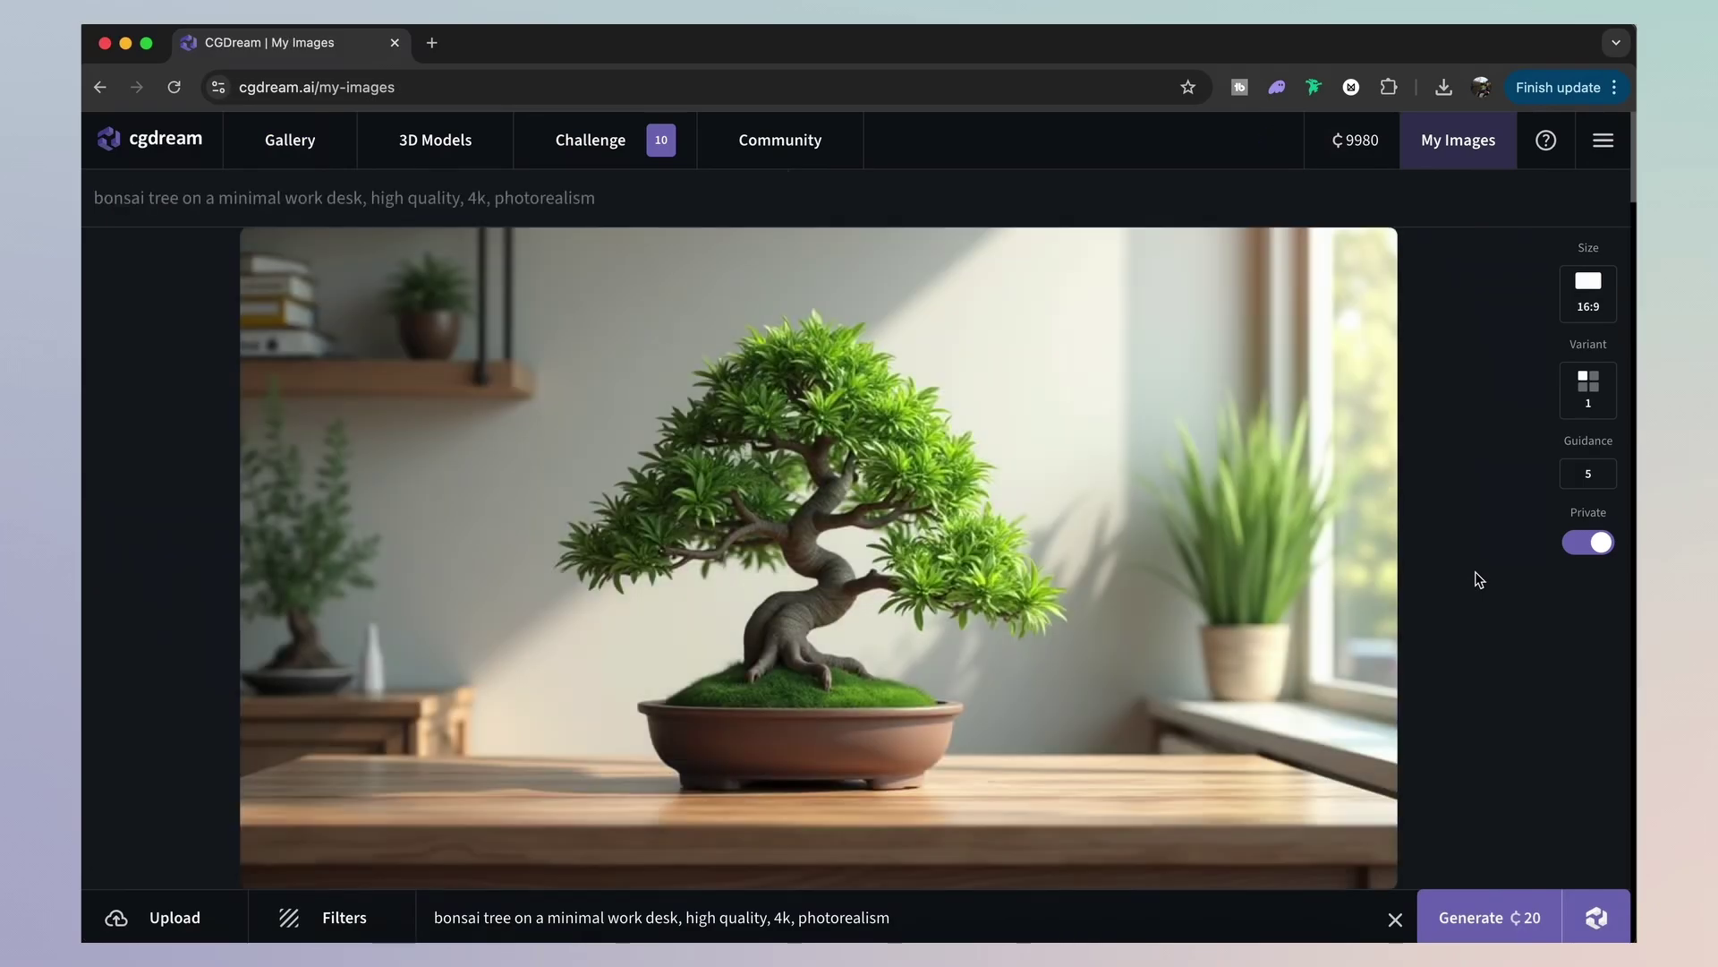
Step: Upscale the generated bonsai-on-desk image with the x2 button
{"action": "mouse_move", "coordinate": [1607, 469]}
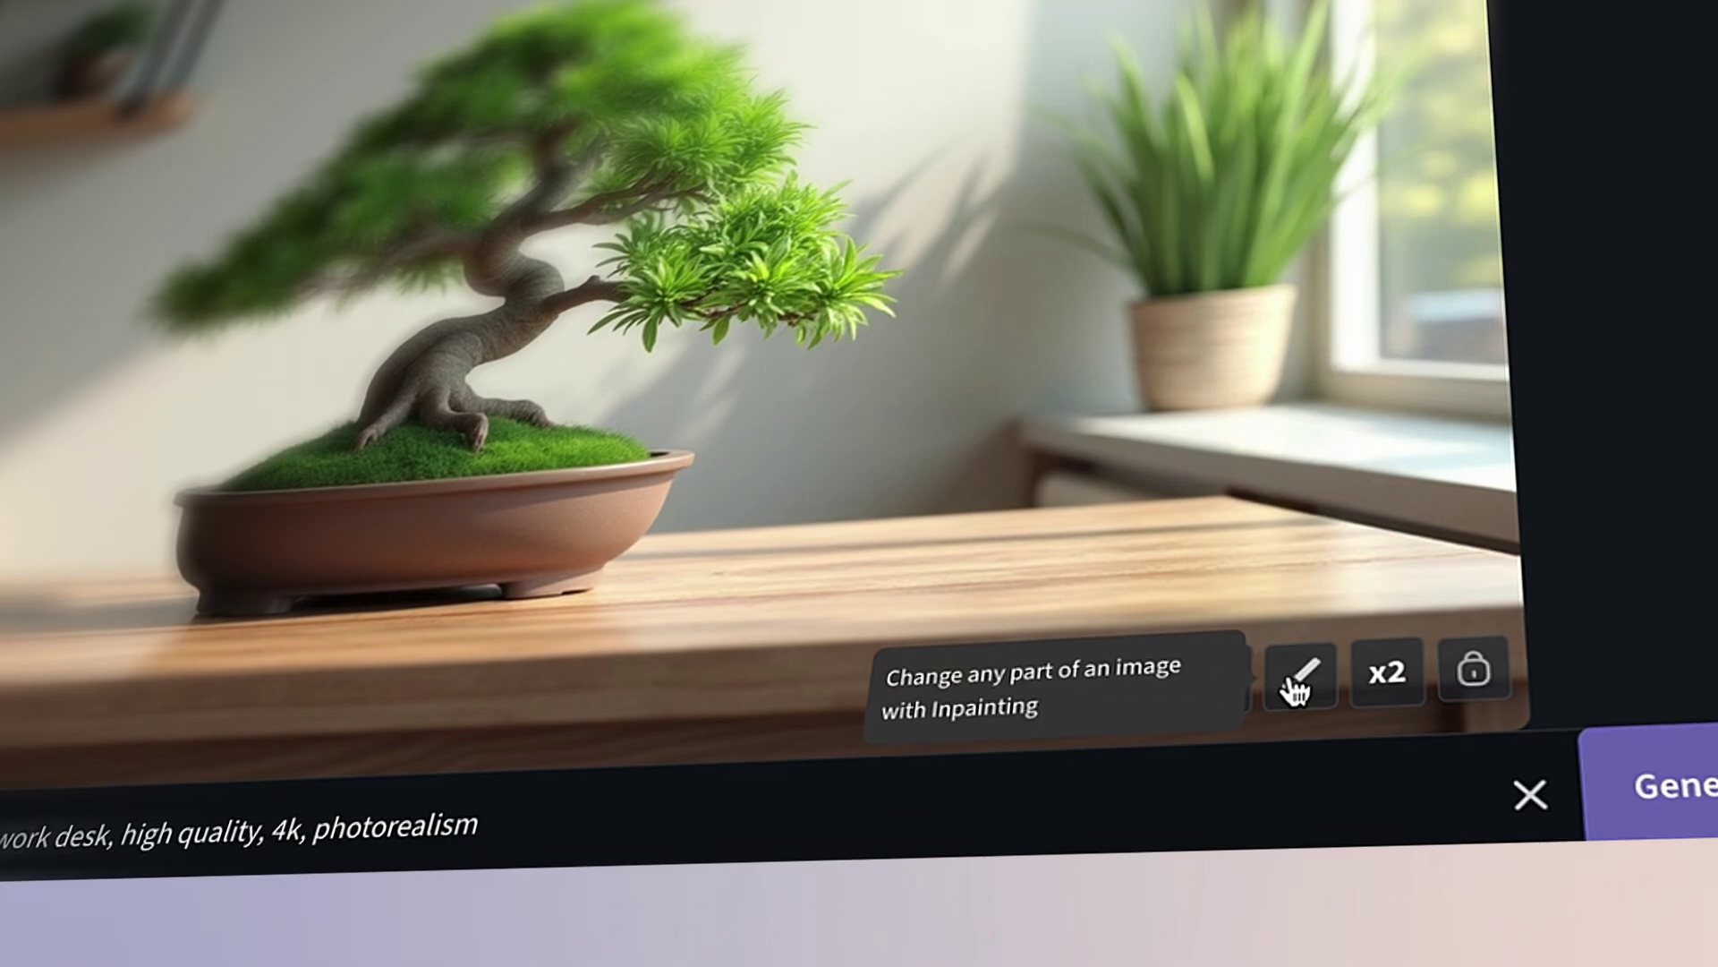
{"action": "left_click", "coordinate": [1398, 695]}
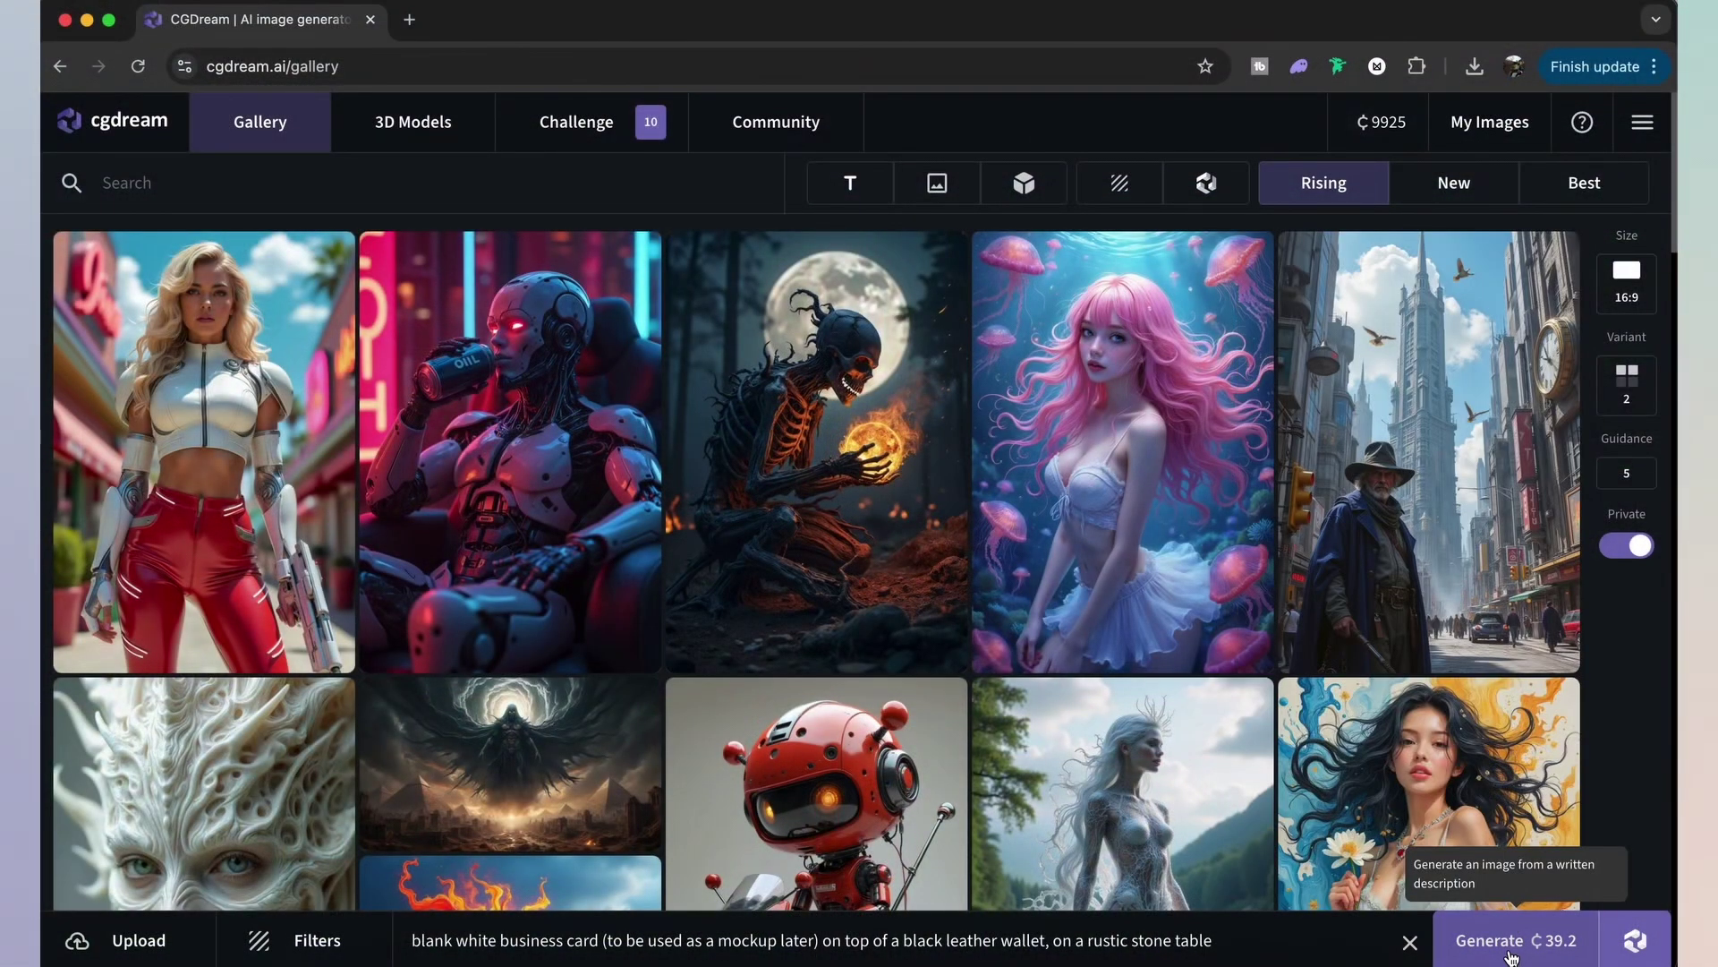
Step: Generate the blank white business card on black leather wallet mockup images
{"action": "left_click", "coordinate": [1512, 956]}
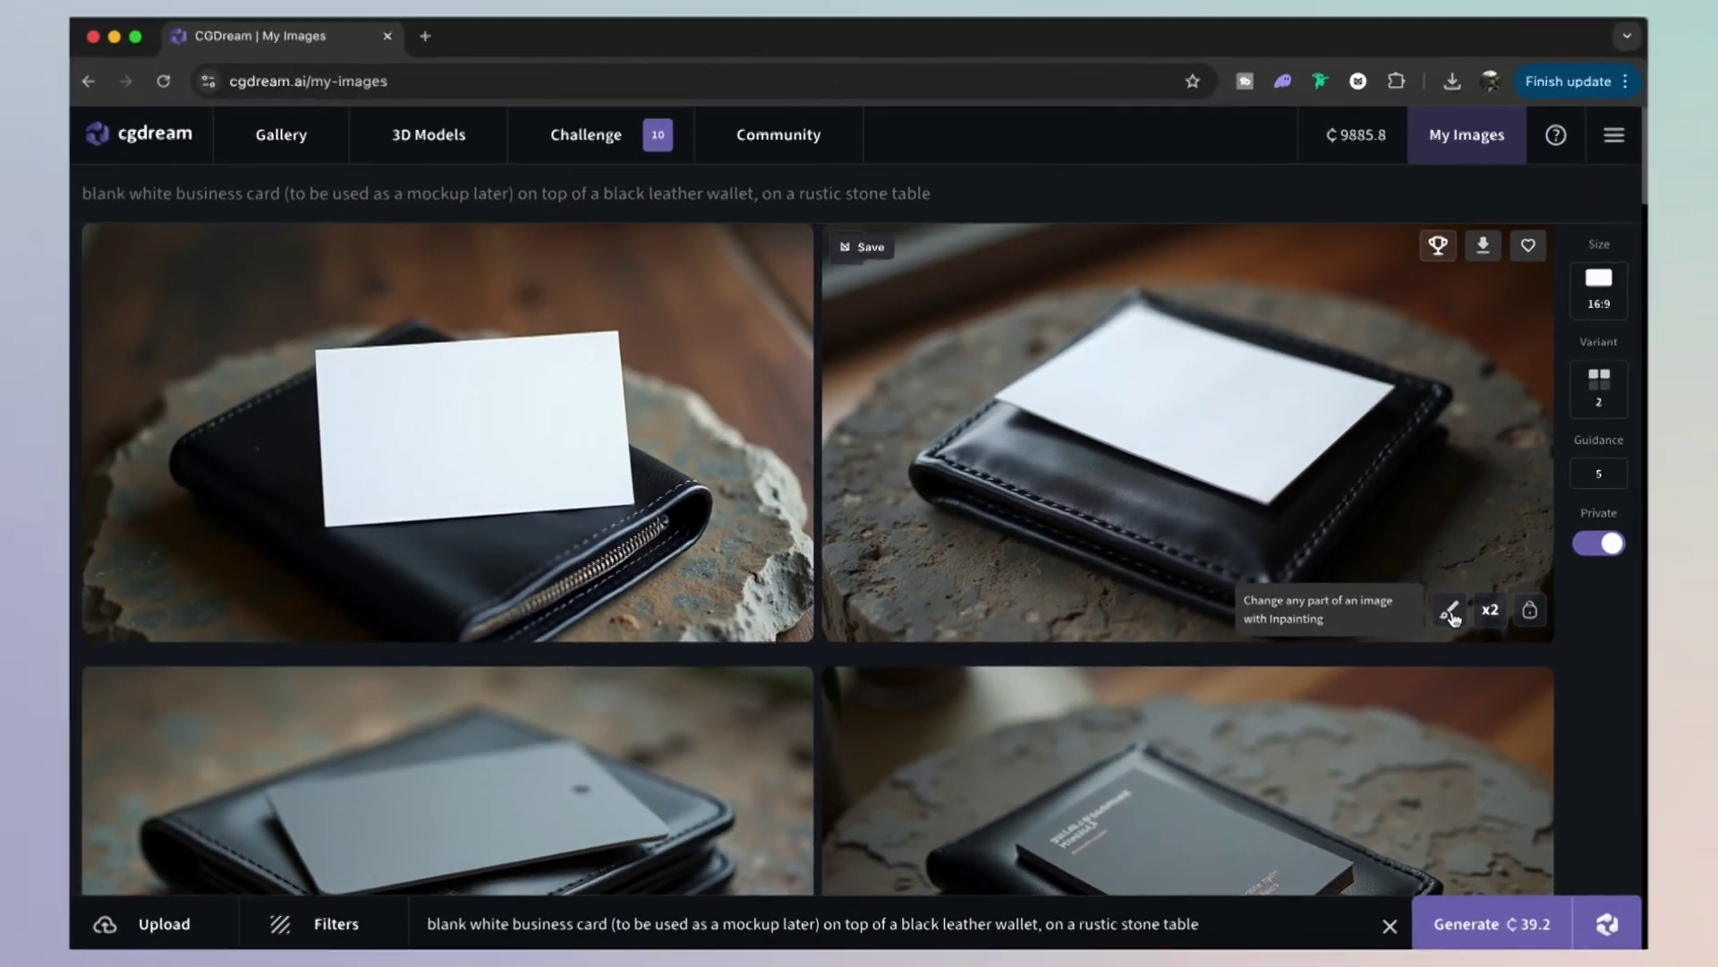
Step: Paint the lower-left stone table area and inpaint it with 'place a car key here'
{"action": "left_click", "coordinate": [1479, 631]}
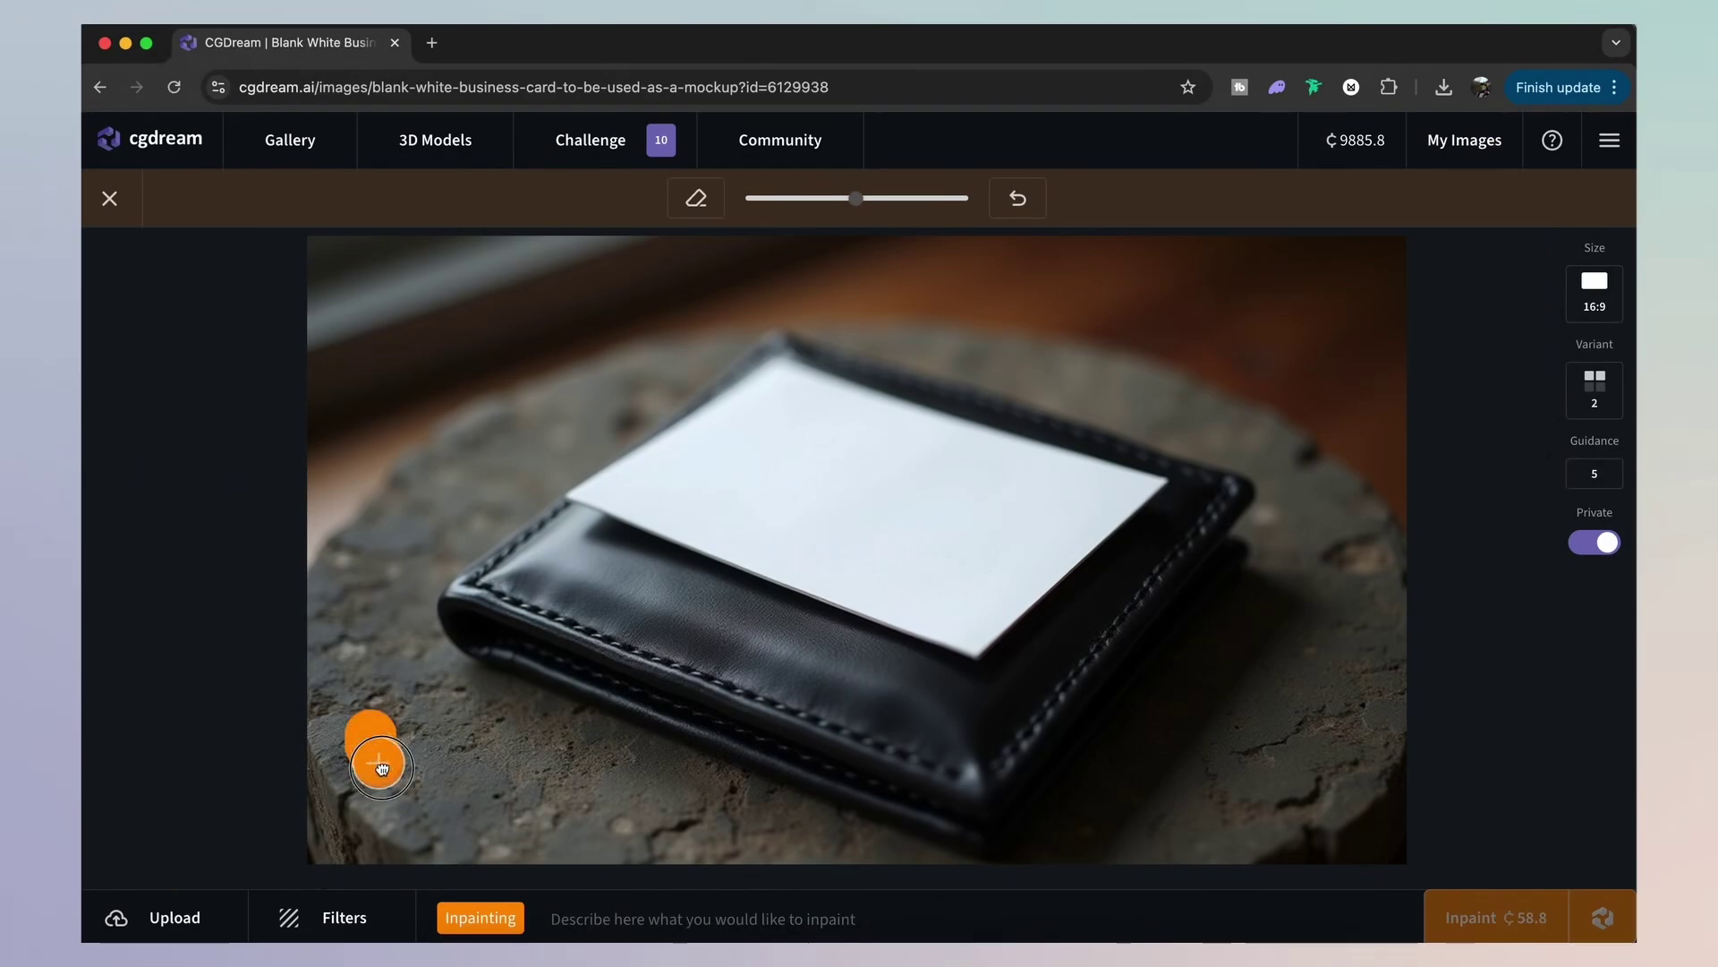
{"action": "mouse_move", "coordinate": [381, 766]}
{"action": "left_mouse_down"}
{"action": "mouse_move", "coordinate": [482, 845]}
{"action": "mouse_move", "coordinate": [576, 835]}
{"action": "mouse_move", "coordinate": [402, 674]}
{"action": "mouse_move", "coordinate": [427, 811]}
{"action": "mouse_move", "coordinate": [503, 814]}
{"action": "mouse_move", "coordinate": [404, 724]}
{"action": "mouse_move", "coordinate": [594, 798]}
{"action": "mouse_move", "coordinate": [430, 696]}
{"action": "mouse_move", "coordinate": [588, 777]}
{"action": "mouse_move", "coordinate": [590, 839]}
{"action": "mouse_move", "coordinate": [435, 813]}
{"action": "mouse_move", "coordinate": [339, 750]}
{"action": "mouse_move", "coordinate": [340, 669]}
{"action": "mouse_move", "coordinate": [378, 700]}
{"action": "mouse_move", "coordinate": [347, 640]}
{"action": "mouse_move", "coordinate": [473, 703]}
{"action": "left_mouse_up"}
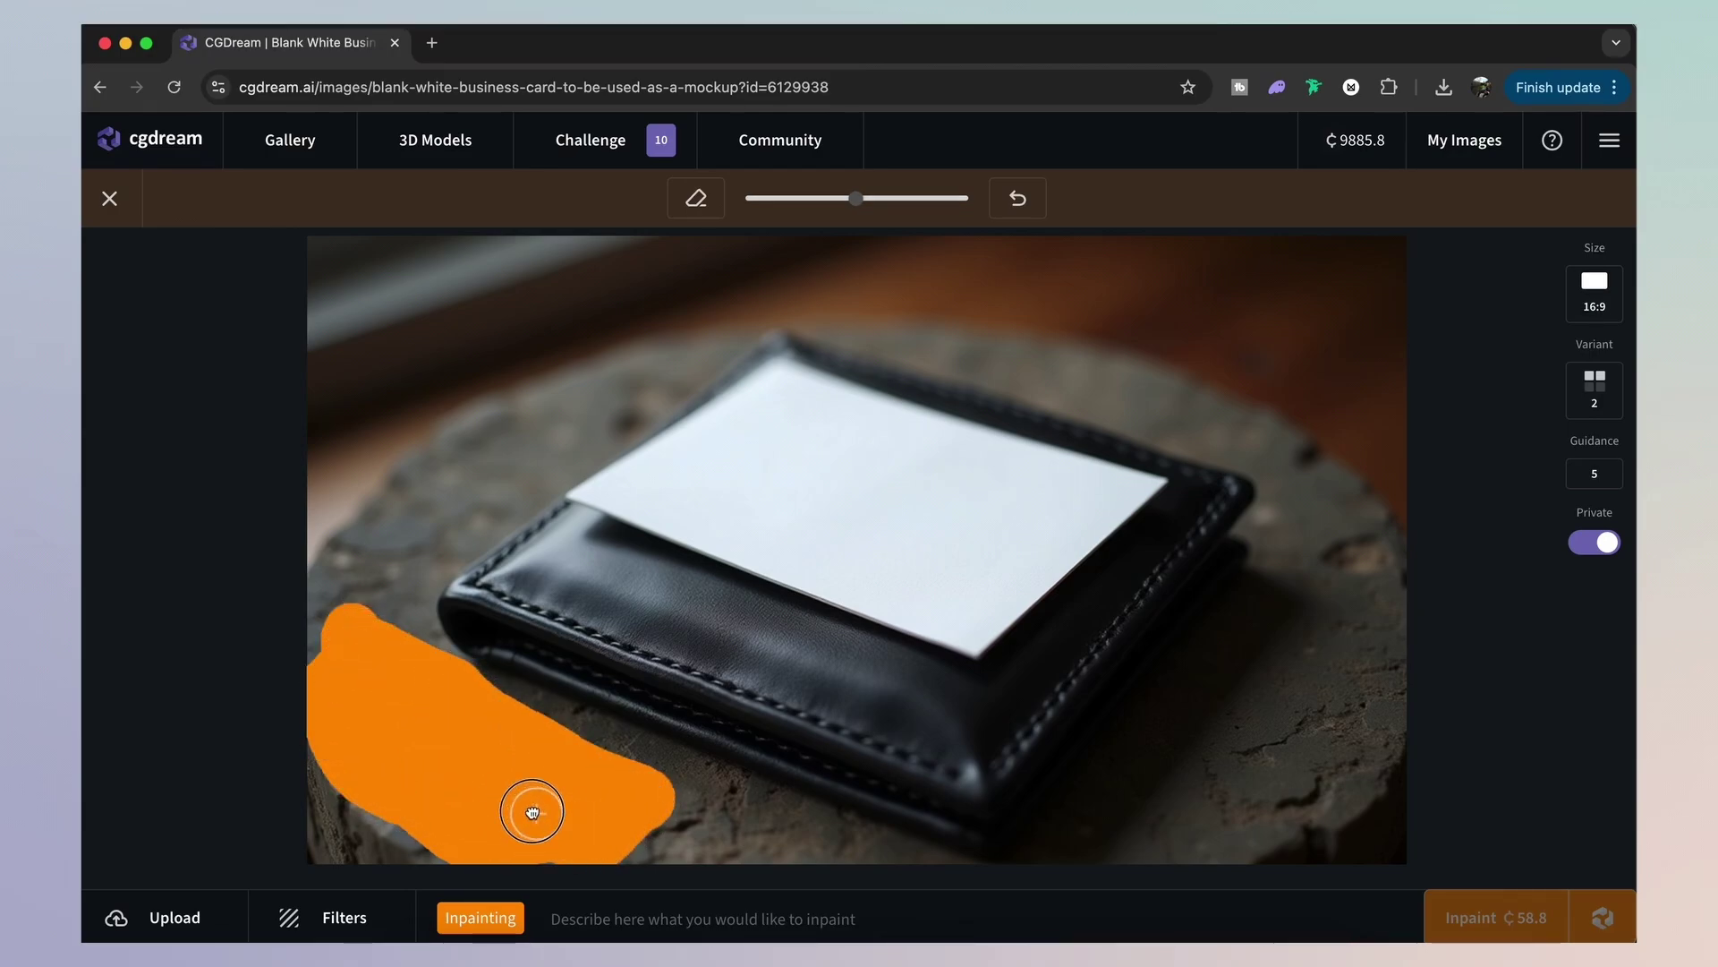
{"action": "type", "text": "place a car key here"}
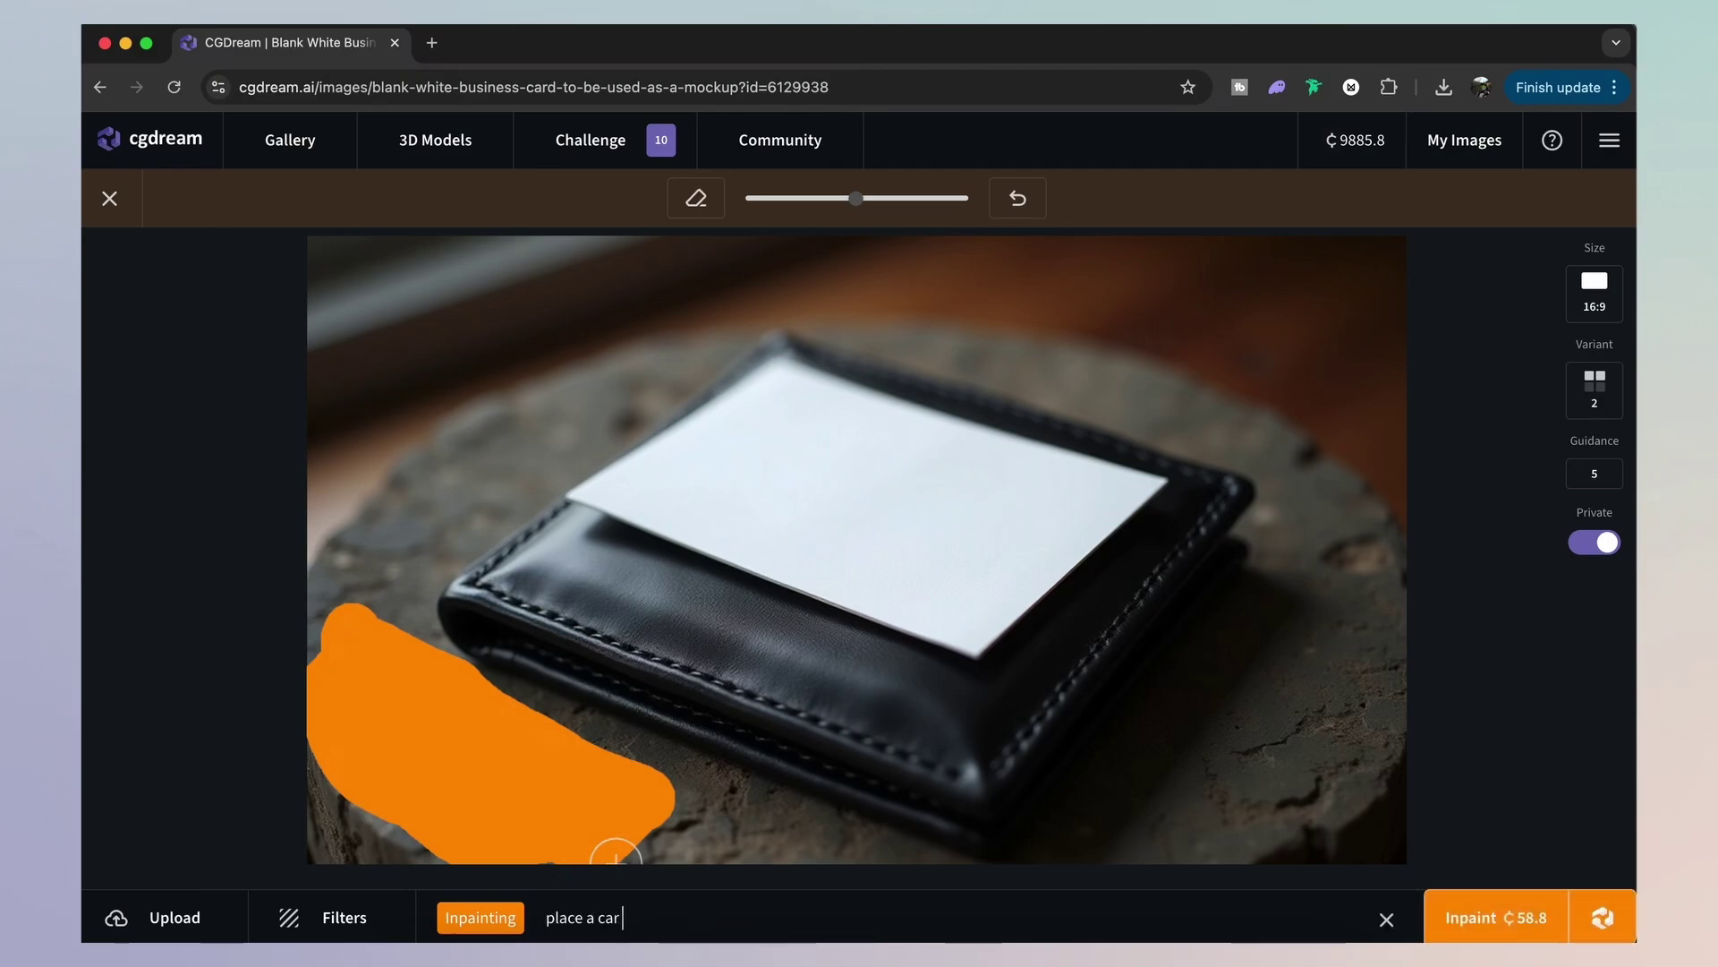
{"action": "left_click", "coordinate": [1477, 922]}
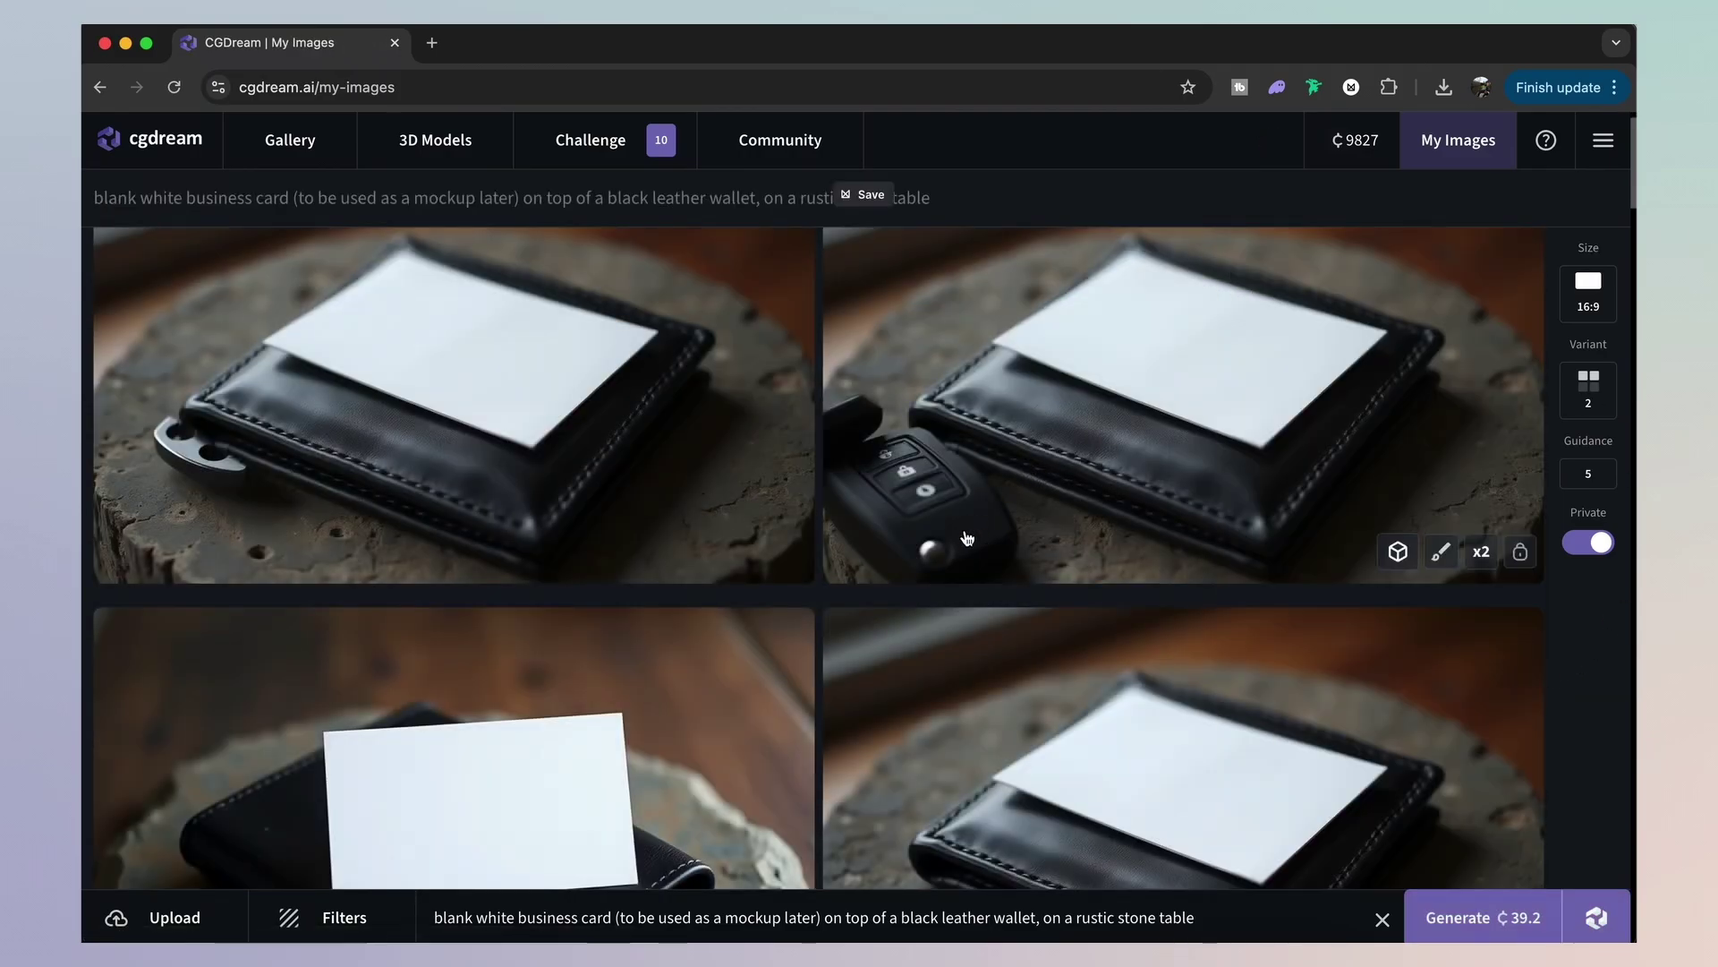
Step: Open the top-right car-key result, then upload the tree-in-wheat-field photo as a guide image
{"action": "left_click", "coordinate": [1048, 524]}
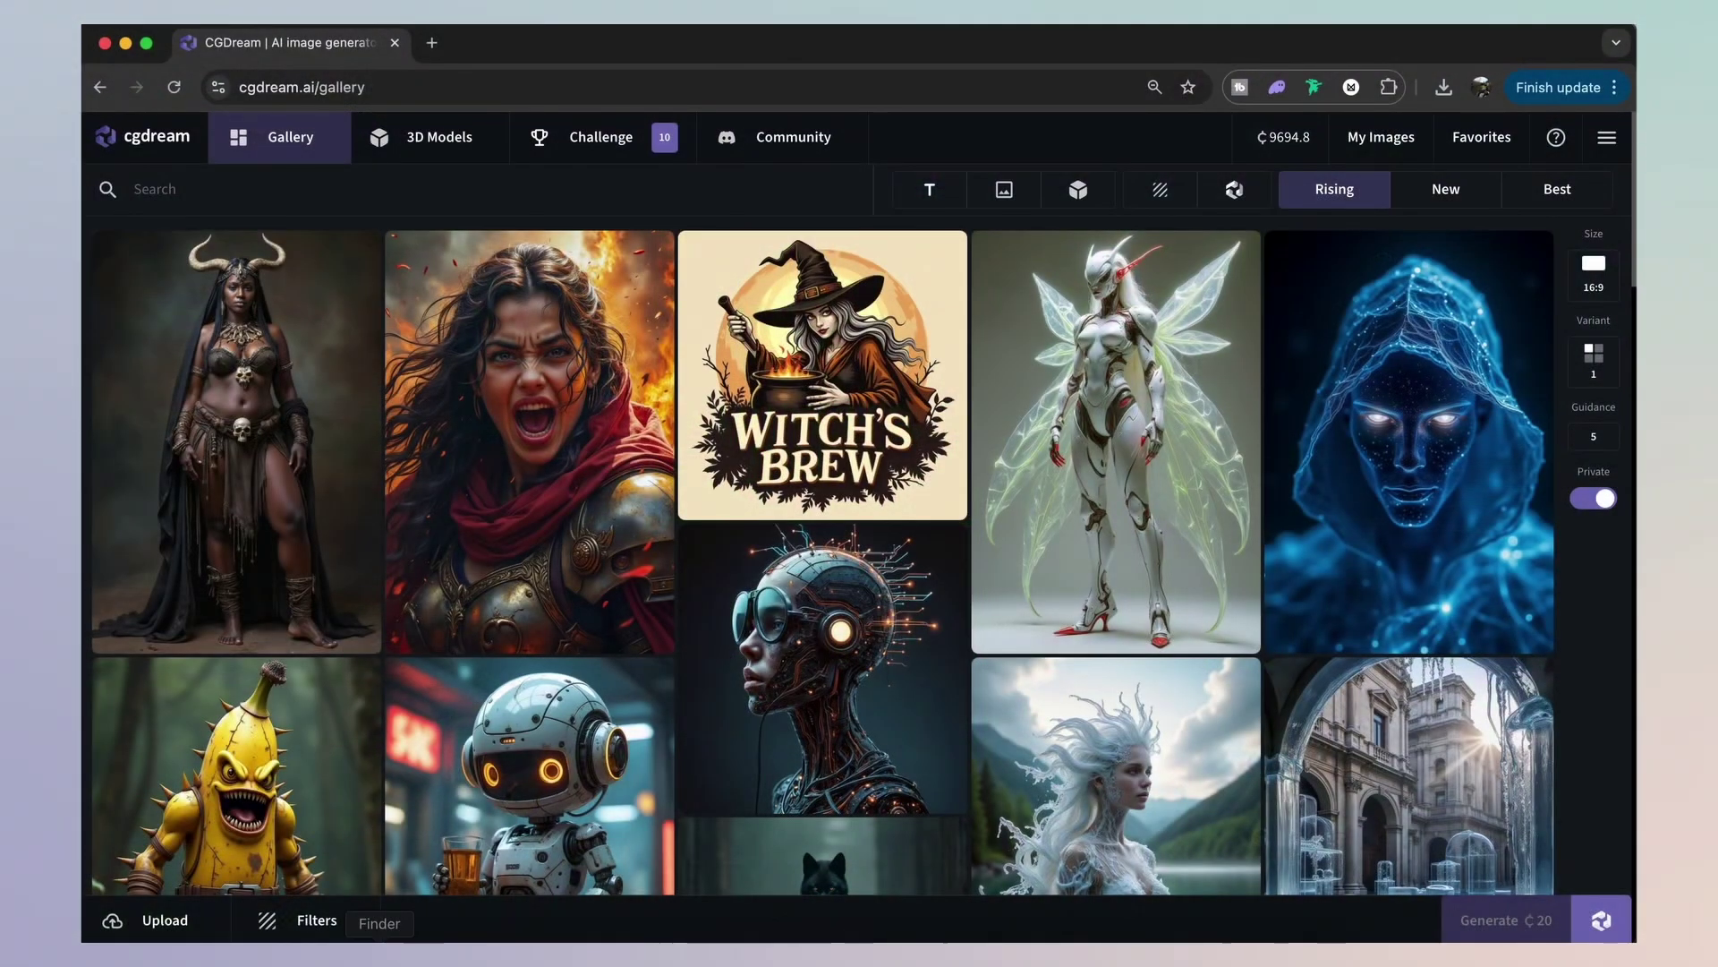
{"action": "left_click", "coordinate": [166, 918]}
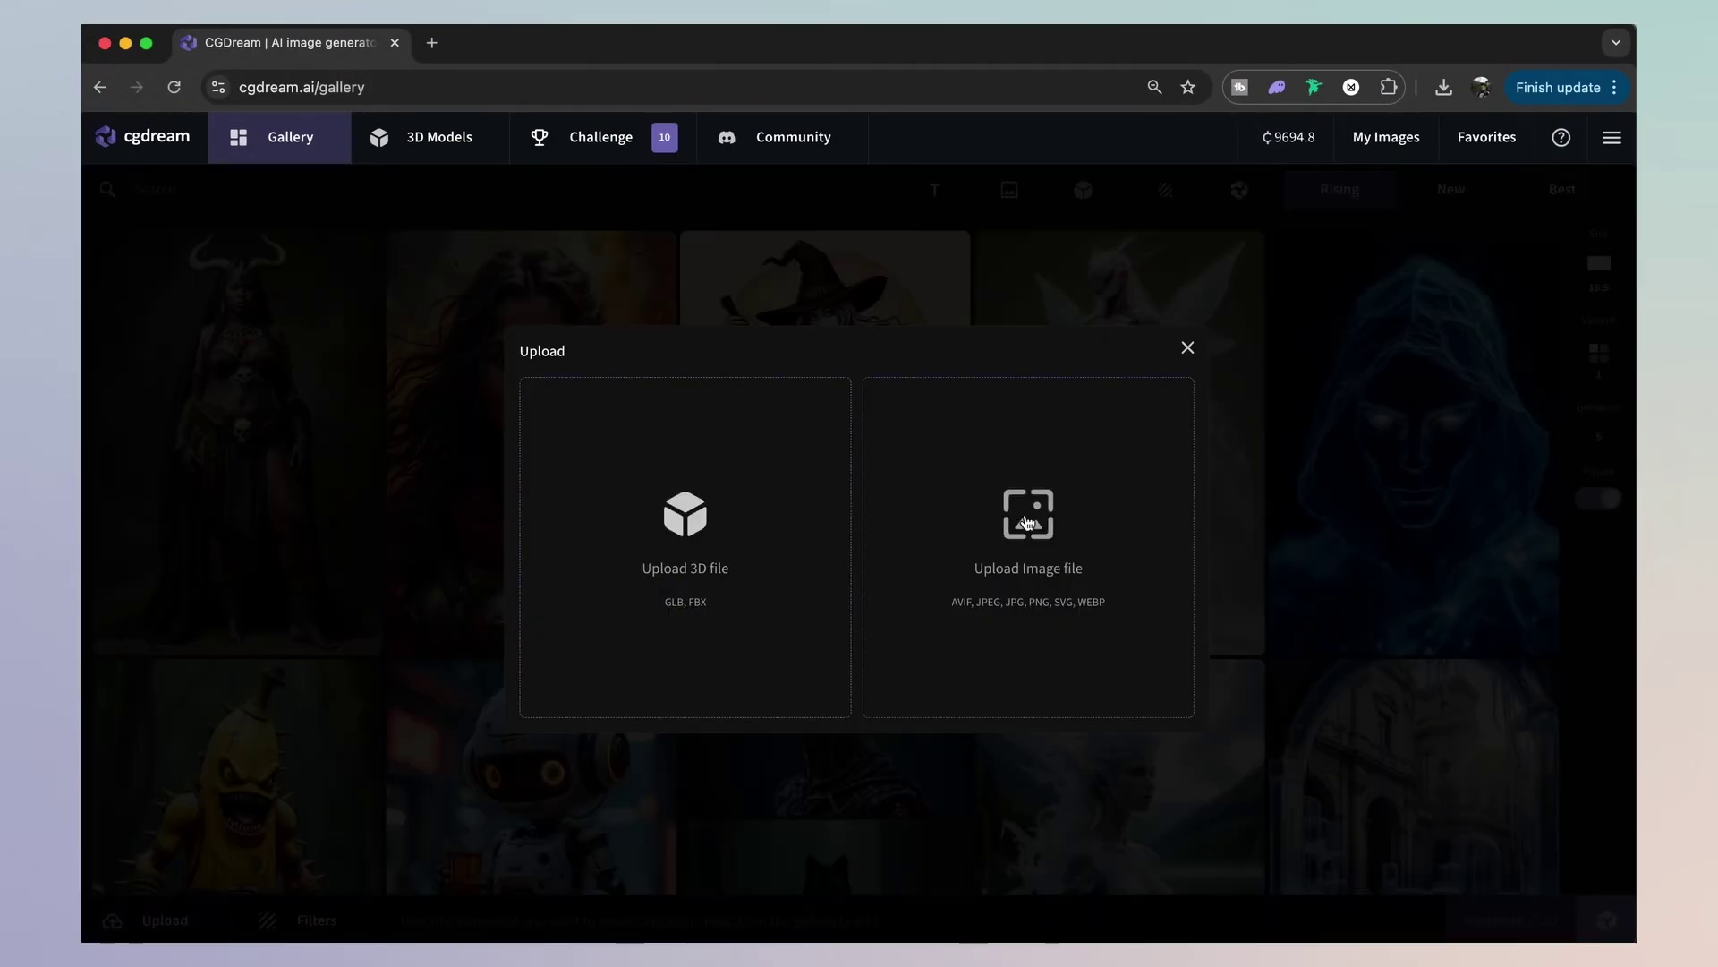
{"action": "left_click", "coordinate": [1027, 523]}
{"action": "double_click", "coordinate": [916, 230]}
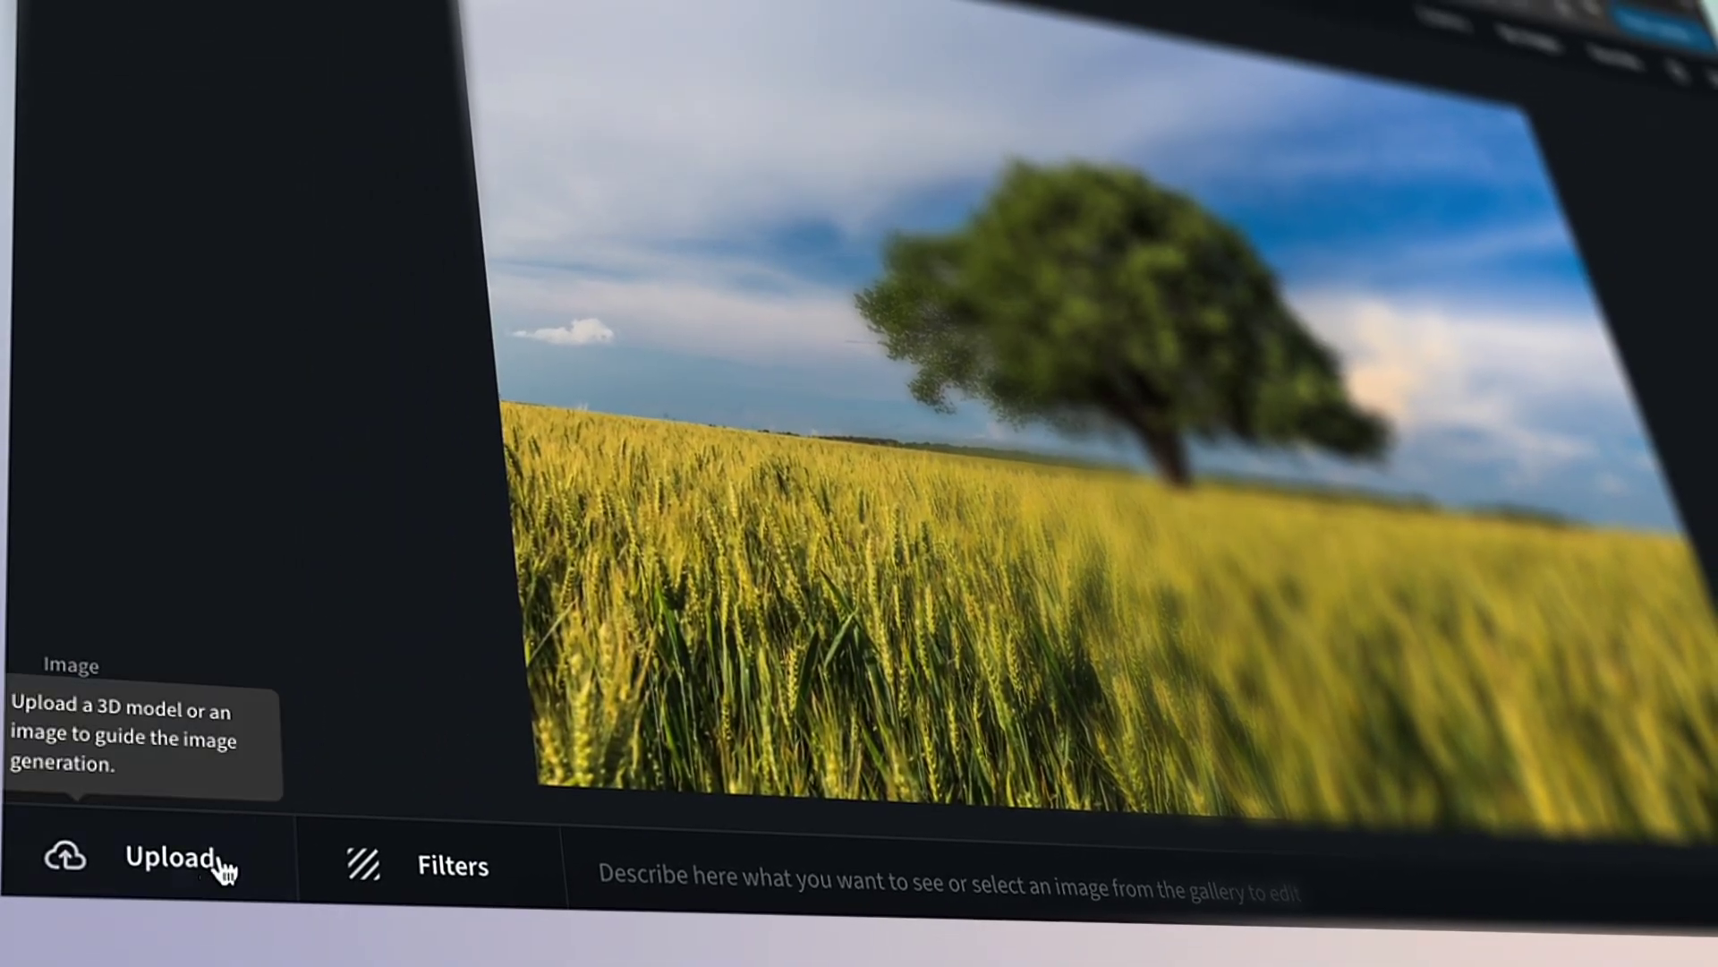
Step: Search and add the Alien Worlds and Surreal Modern Architecture filters, then close the filter panel
{"action": "left_click", "coordinate": [410, 865]}
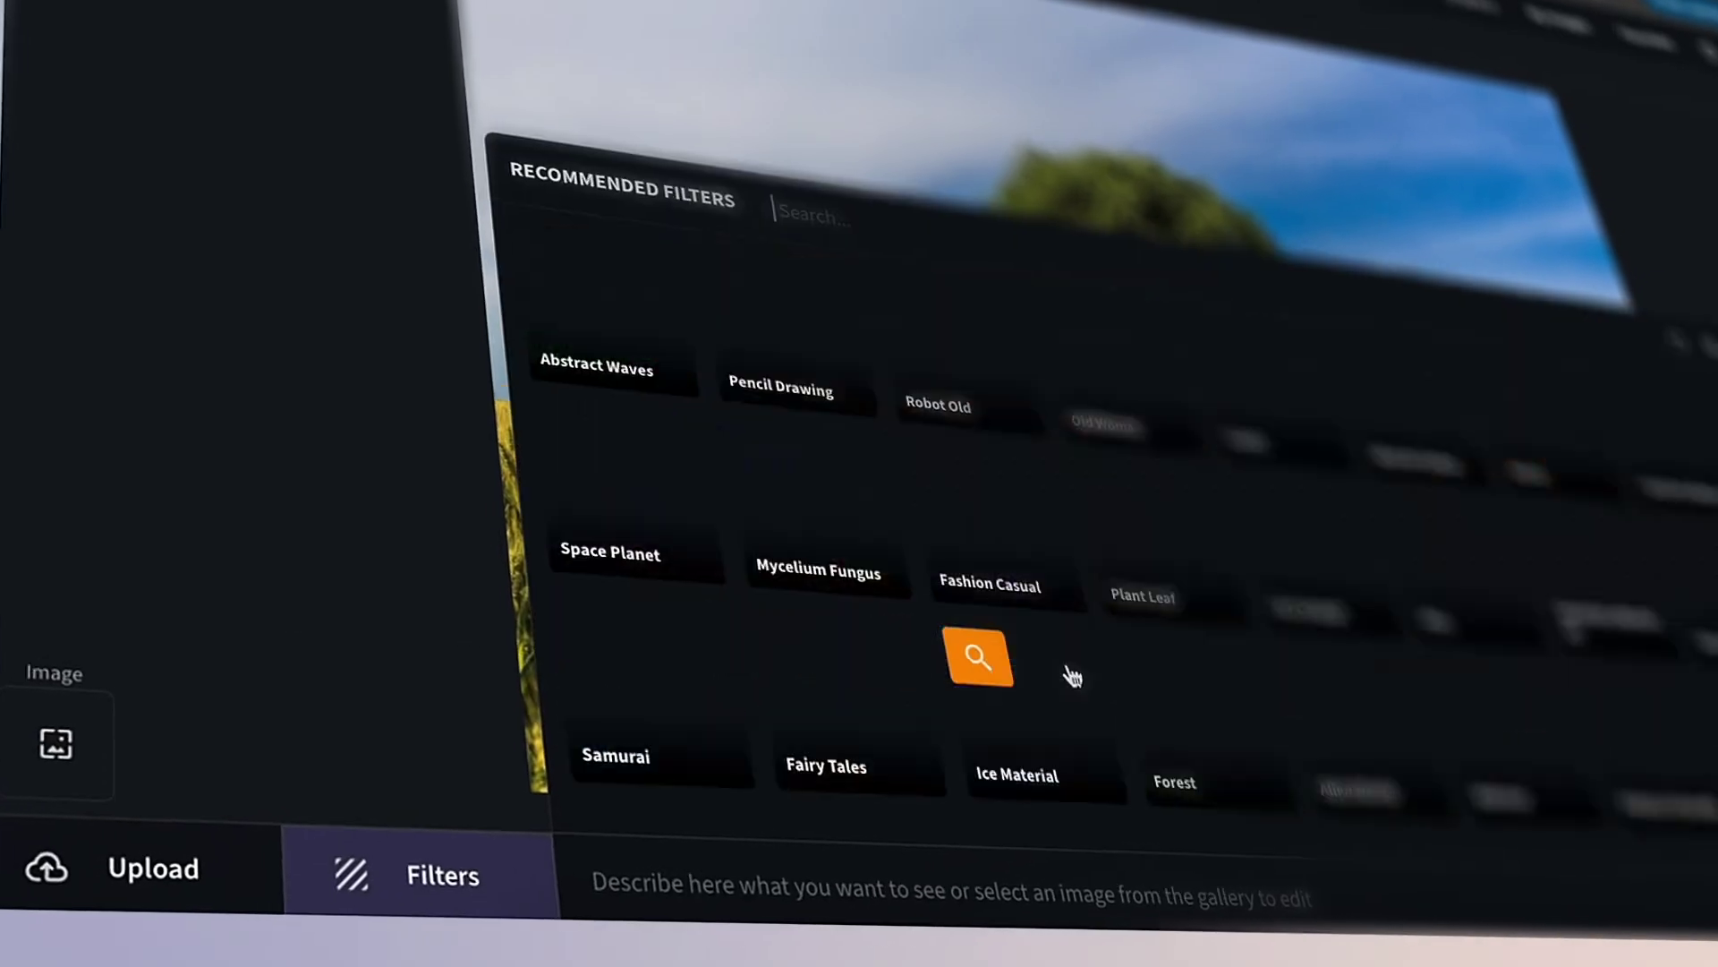
{"action": "type", "text": "a"}
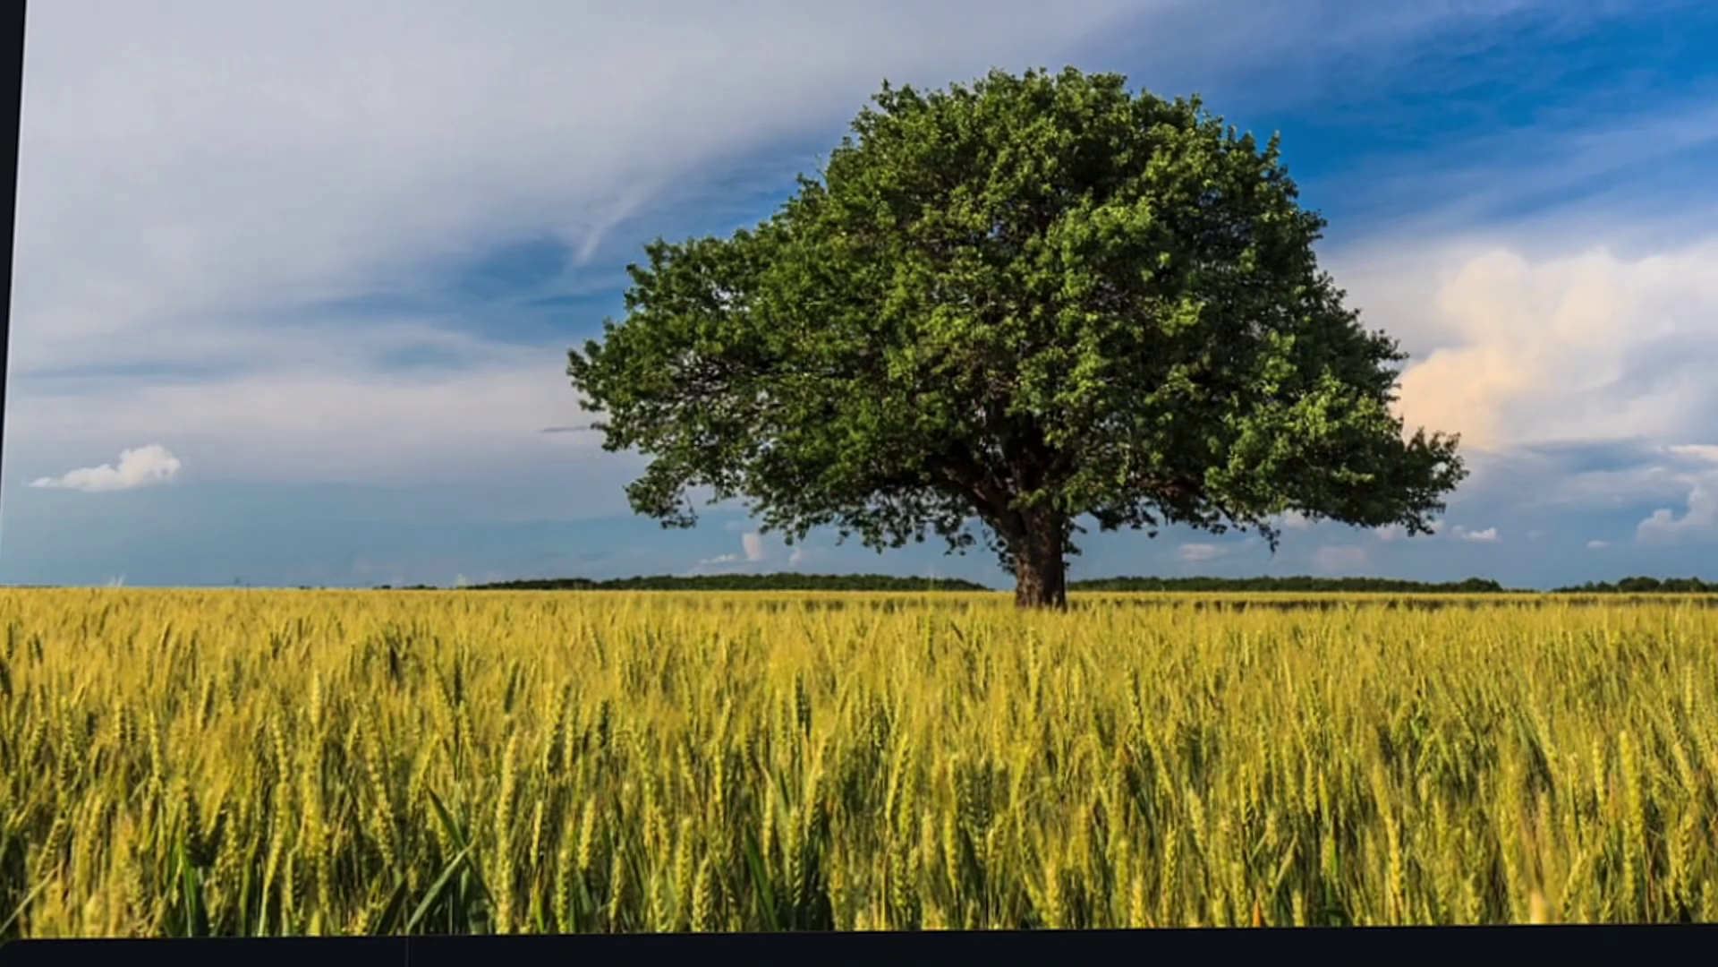
{"action": "type", "text": "lien"}
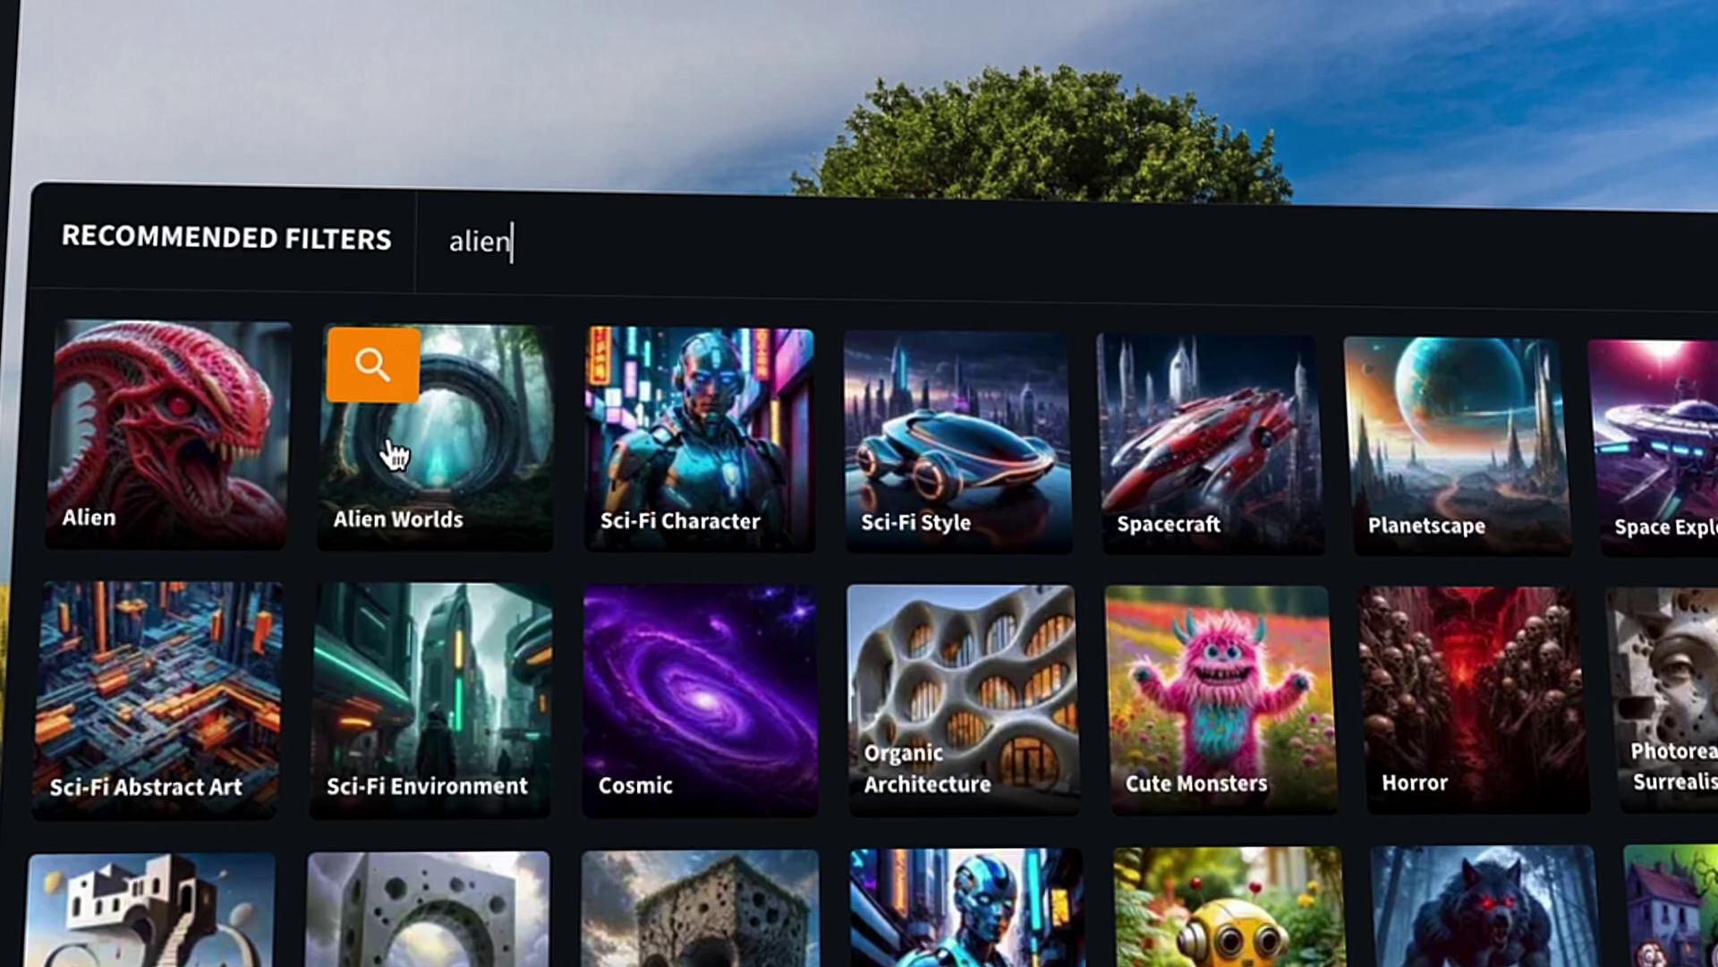
{"action": "left_click", "coordinate": [391, 454]}
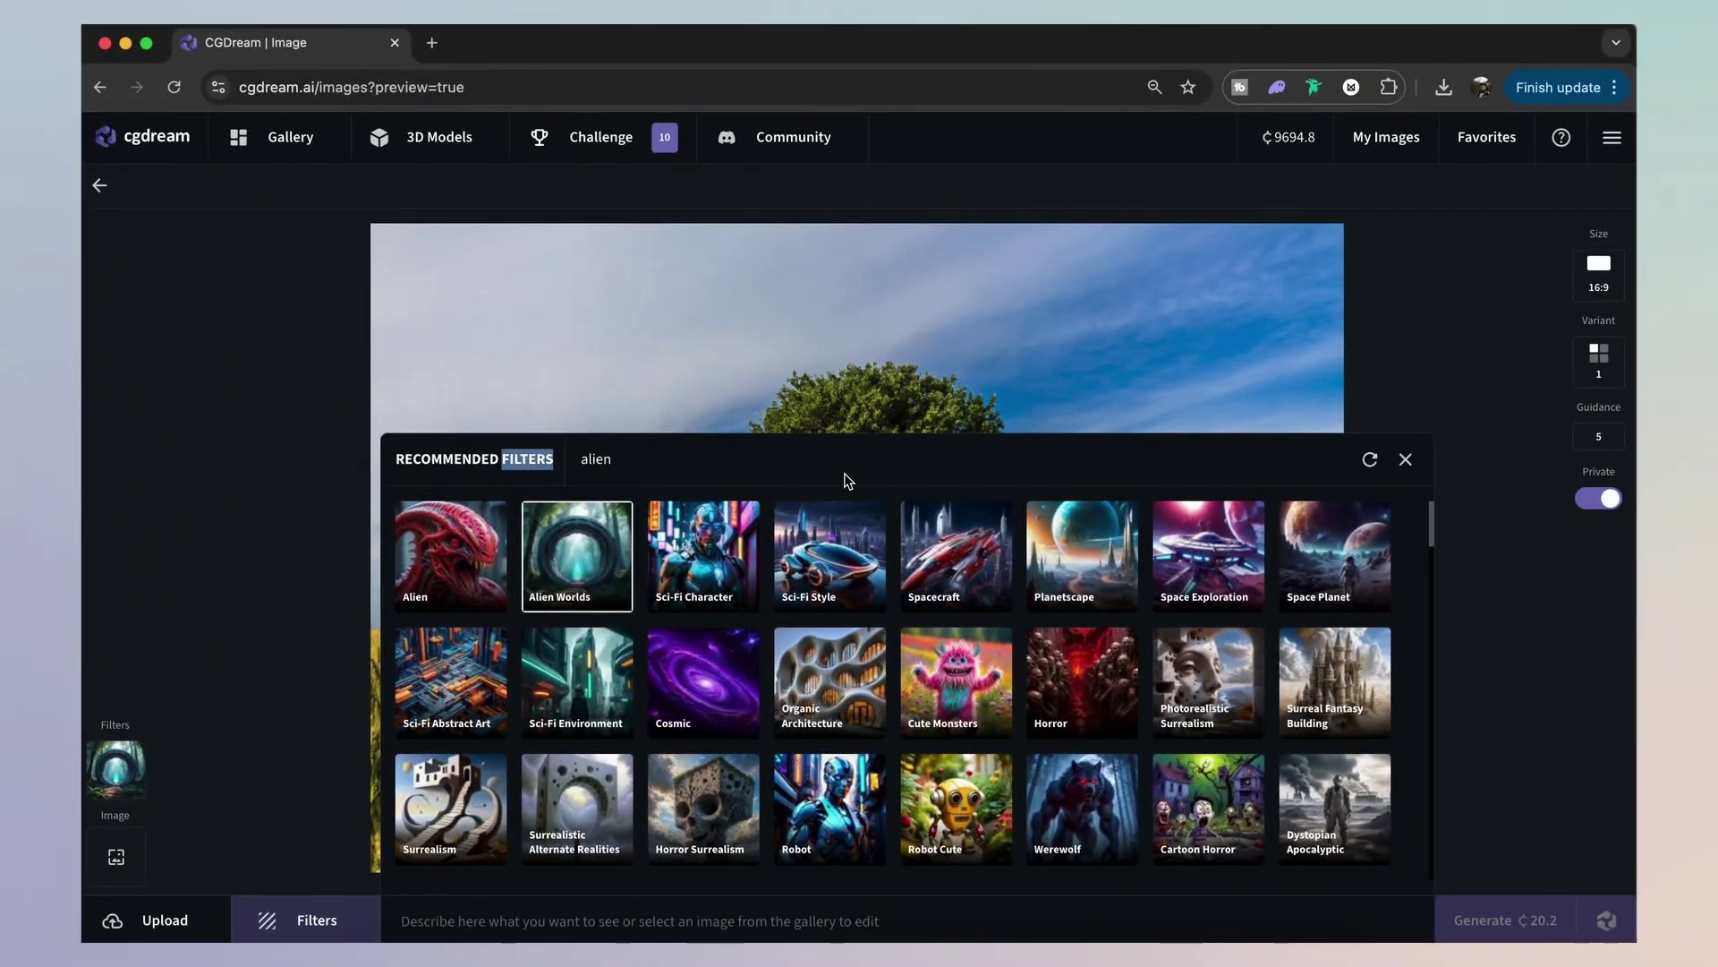
{"action": "triple_click", "coordinate": [802, 454]}
{"action": "type", "text": "surreal"}
{"action": "mouse_move", "coordinate": [1068, 519]}
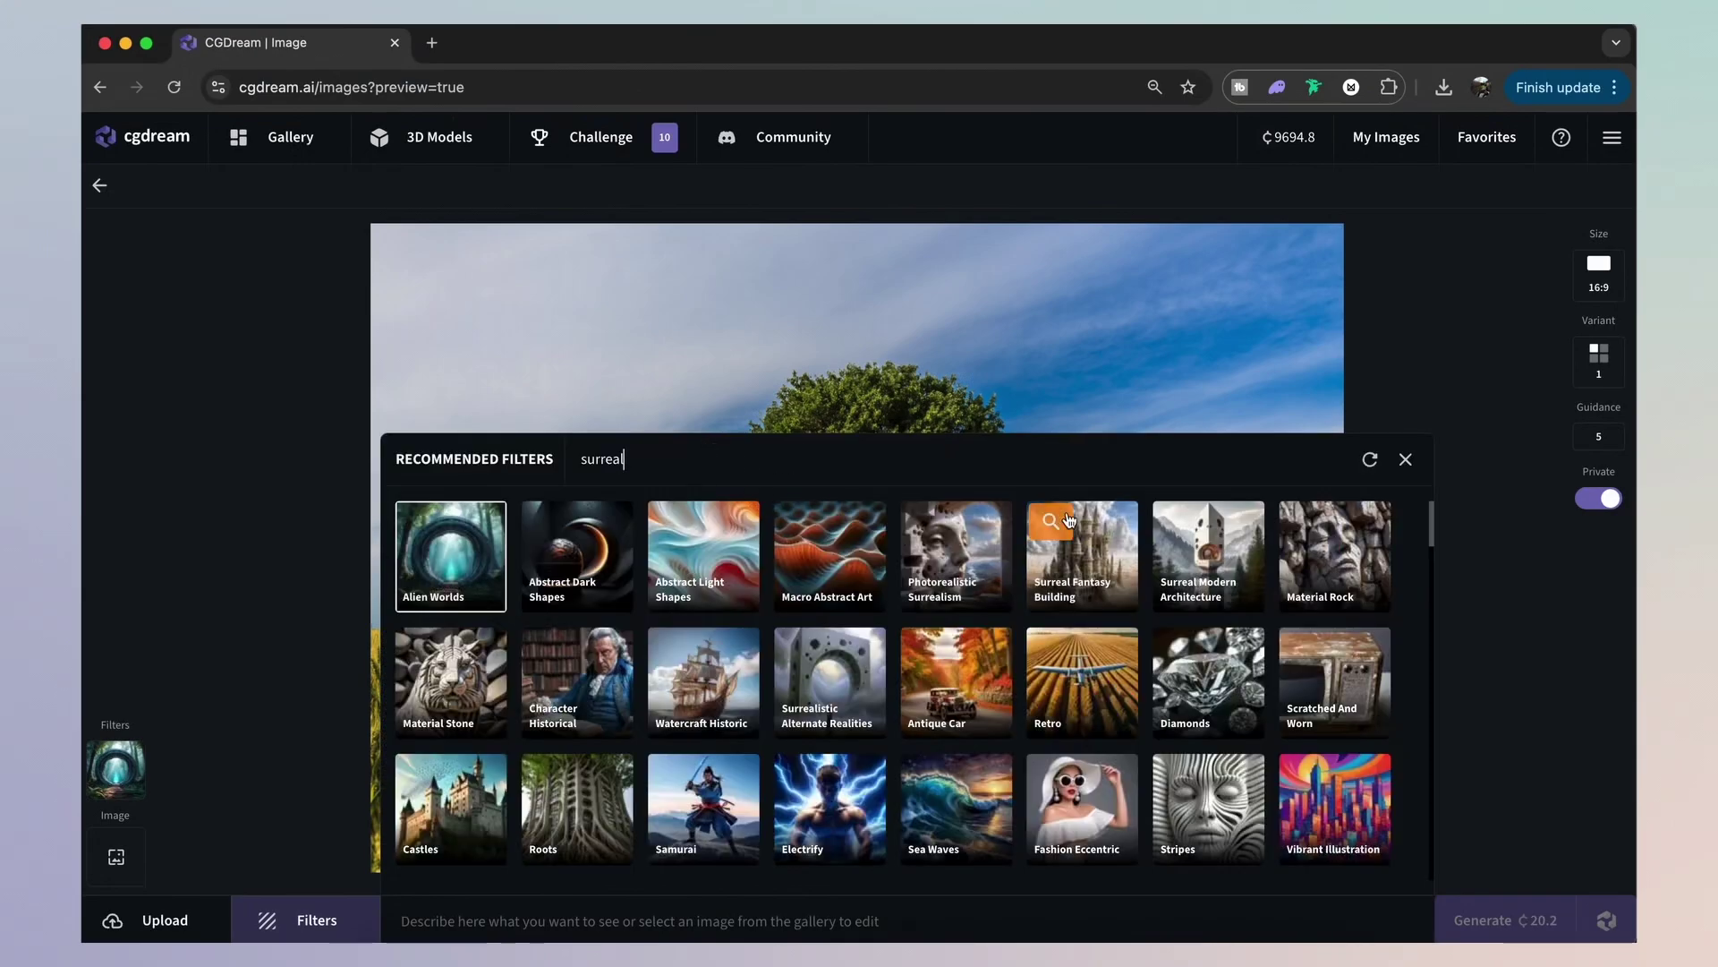
{"action": "left_click", "coordinate": [1226, 551]}
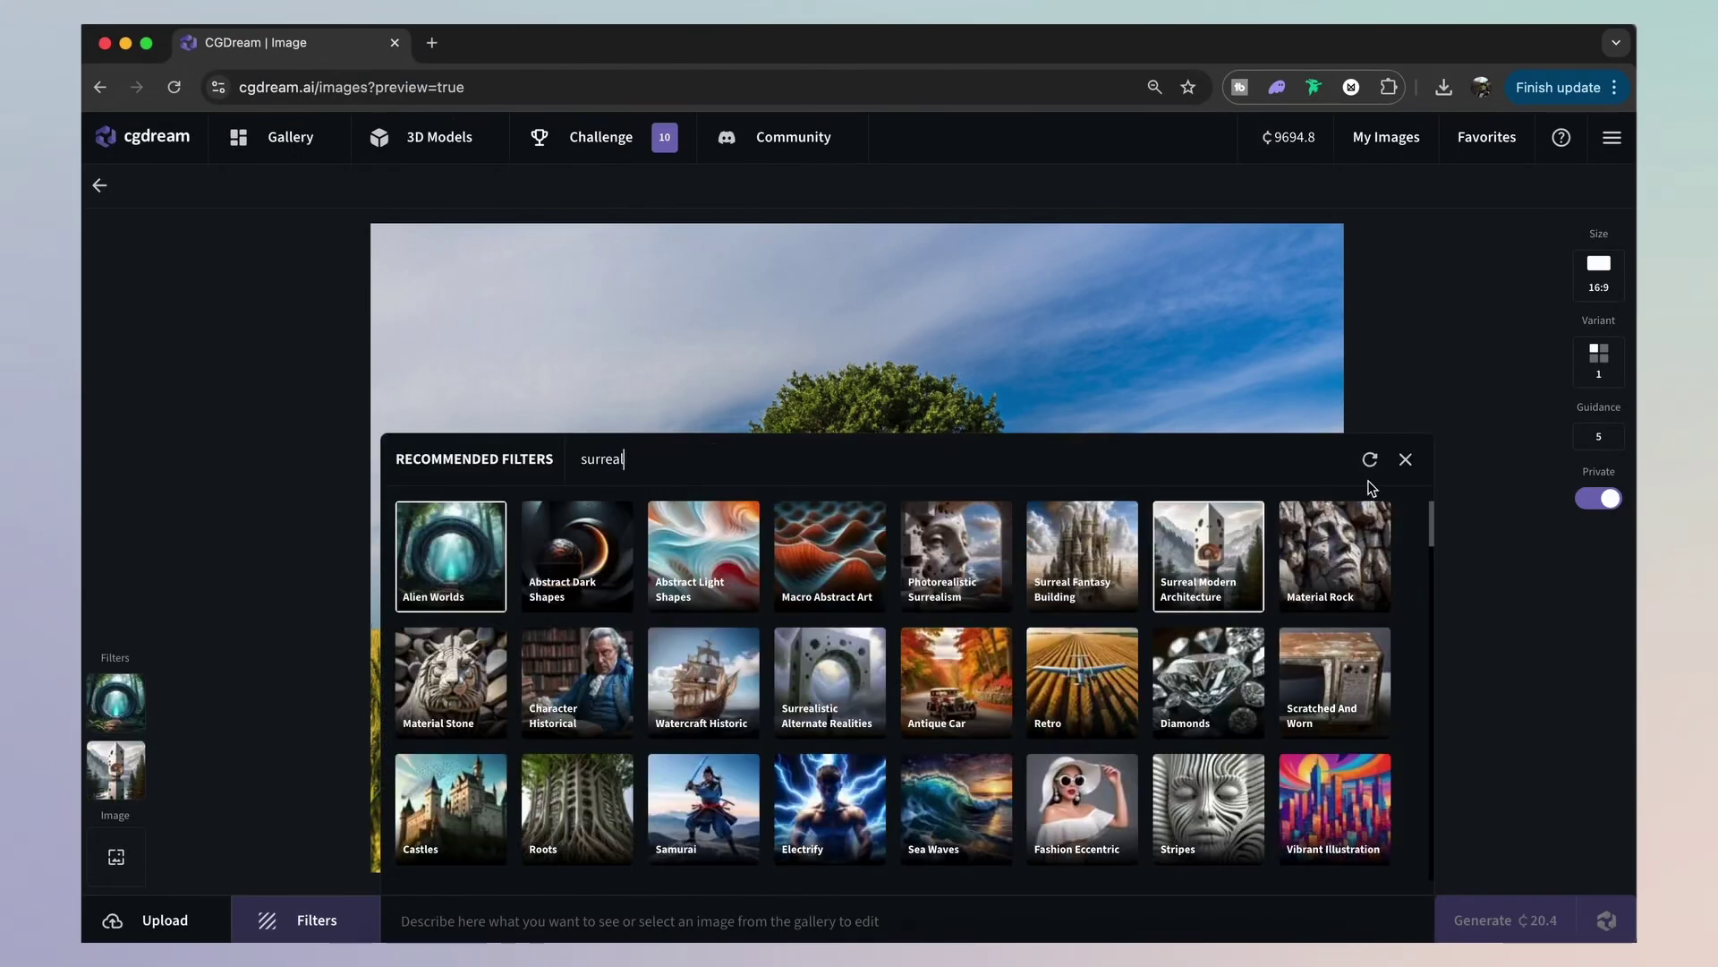
{"action": "left_click", "coordinate": [1406, 461]}
{"action": "mouse_move", "coordinate": [116, 703]}
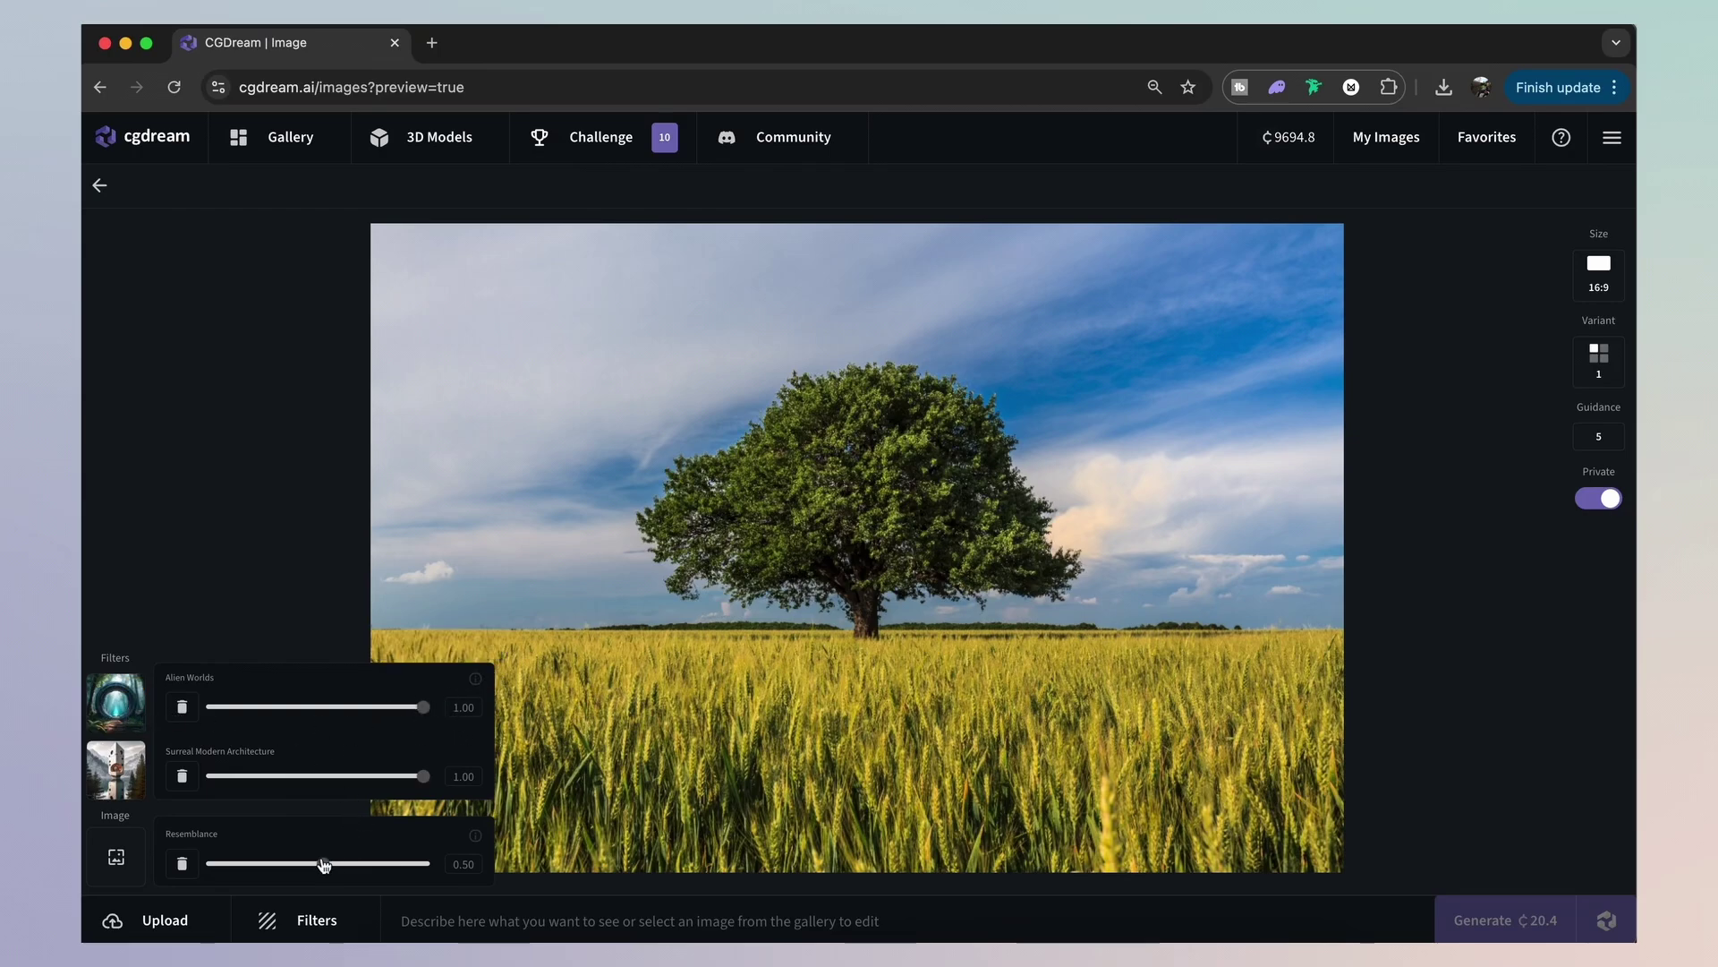
Step: Set resemblance to 0.15, paste the alien portal prompt, and generate
{"action": "left_click_drag", "start_coordinate": [324, 863], "coordinate": [248, 870]}
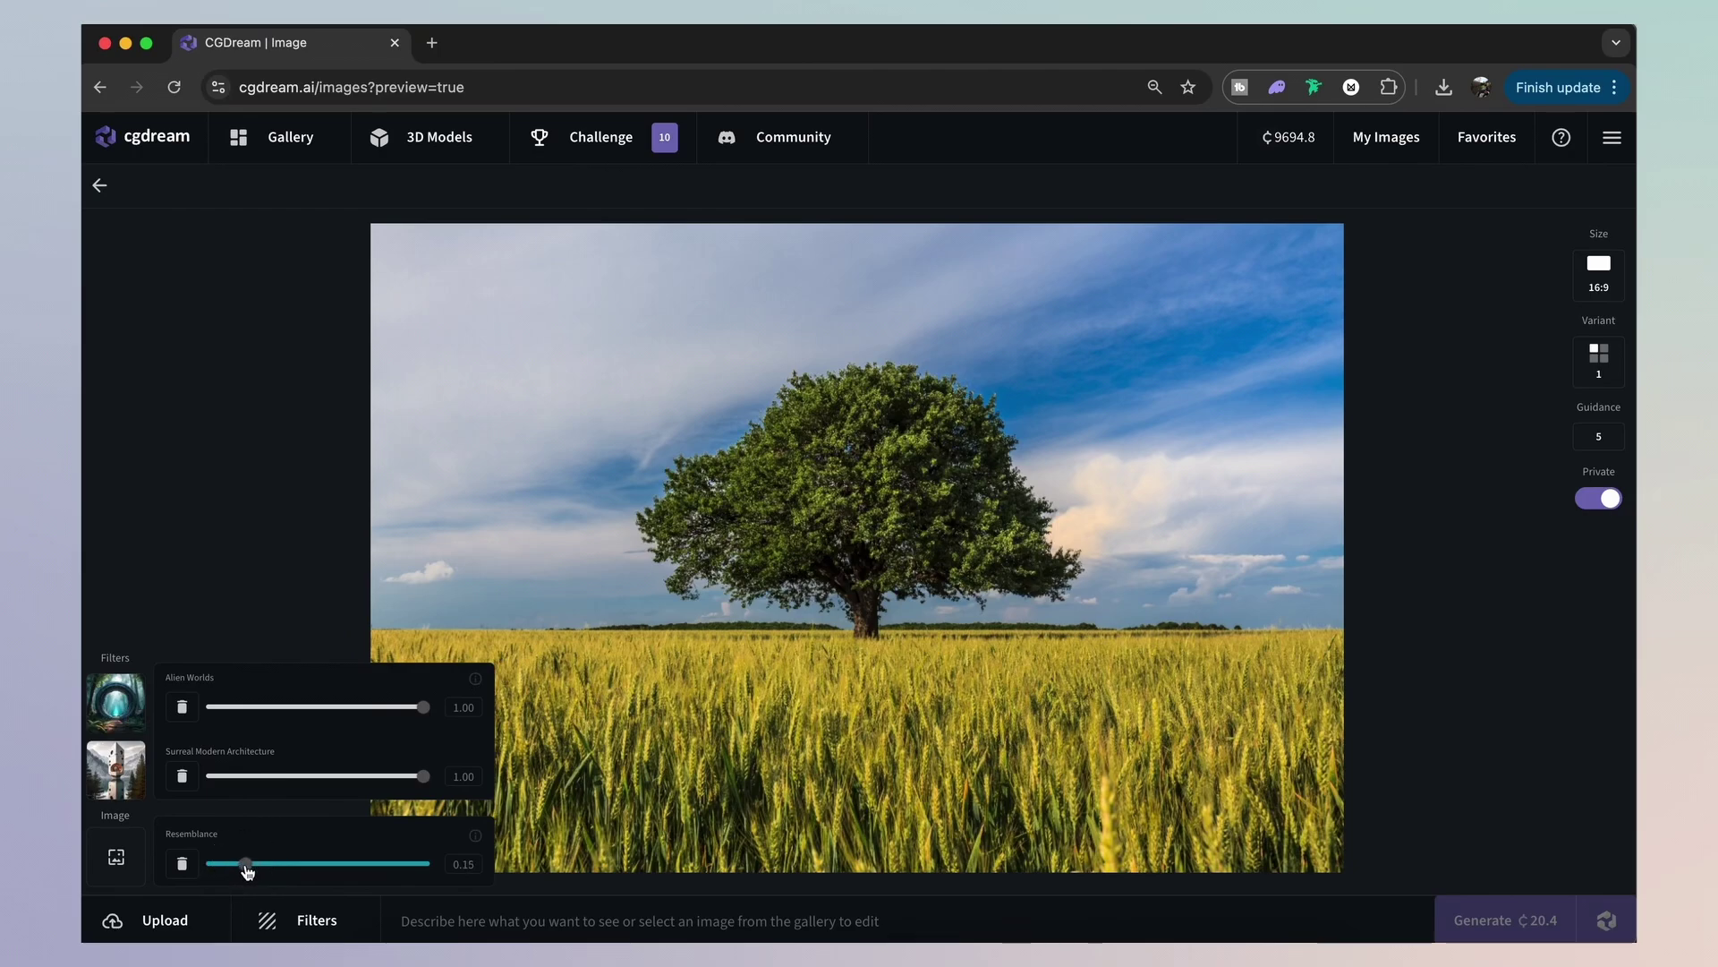
{"action": "left_click", "coordinate": [499, 913]}
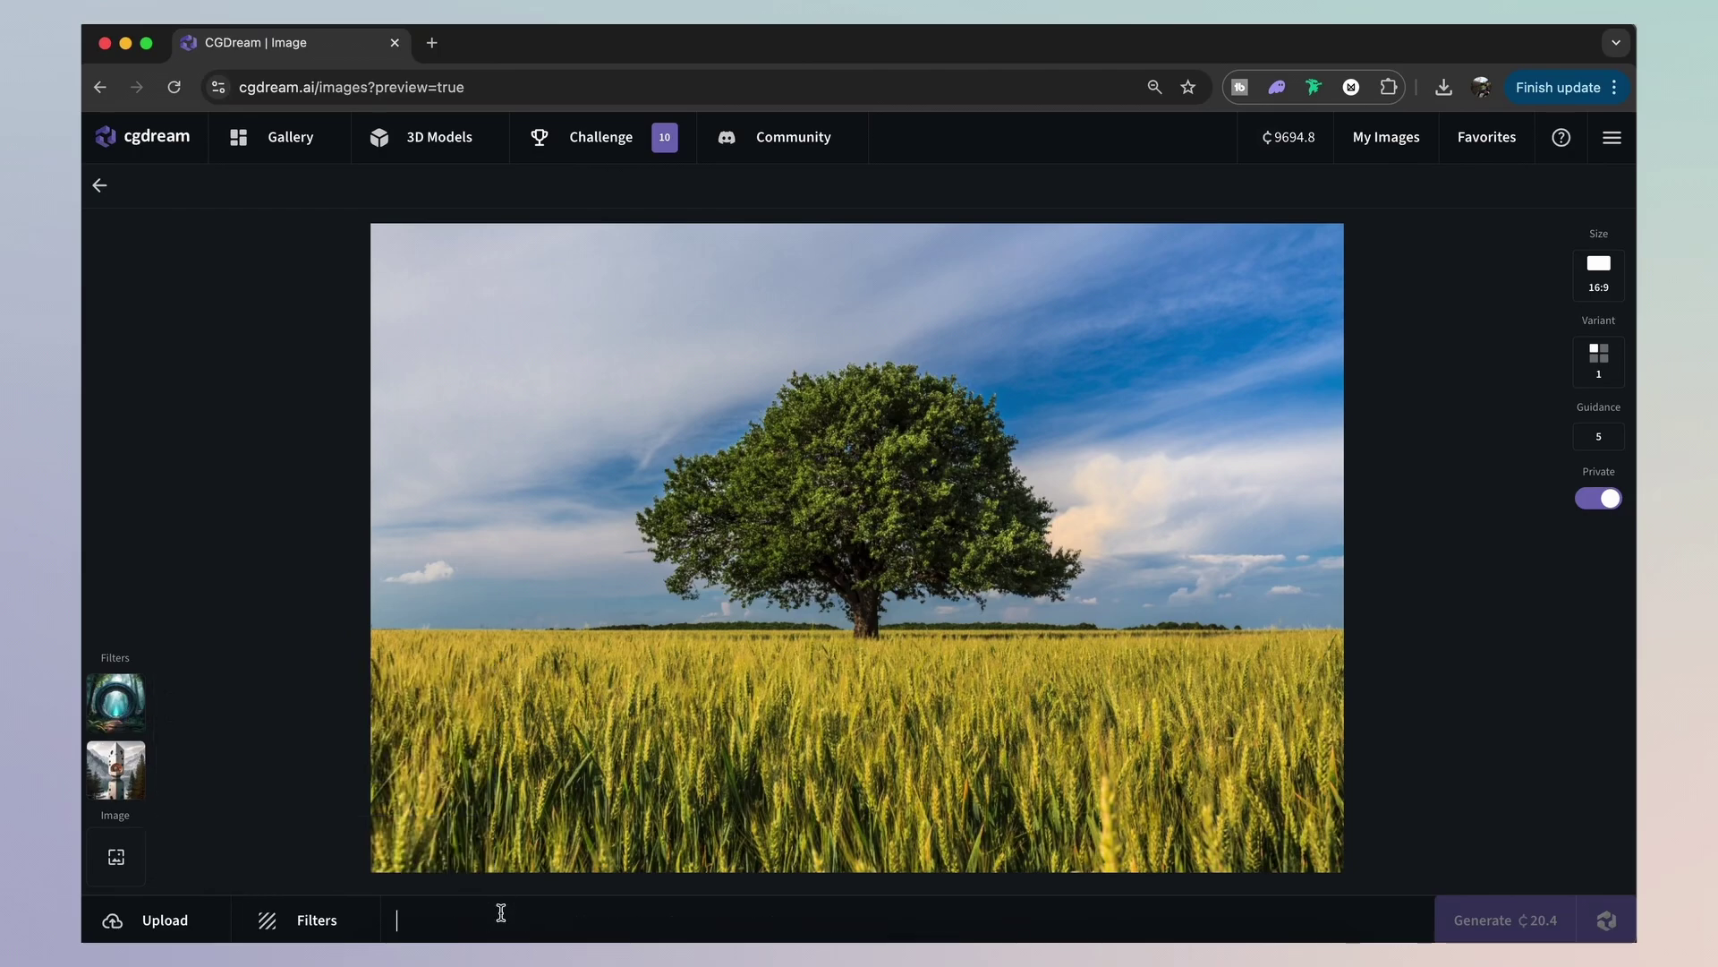
{"action": "type", "text": "twisted towering alien portal, modern space-age world, surrealistic environment"}
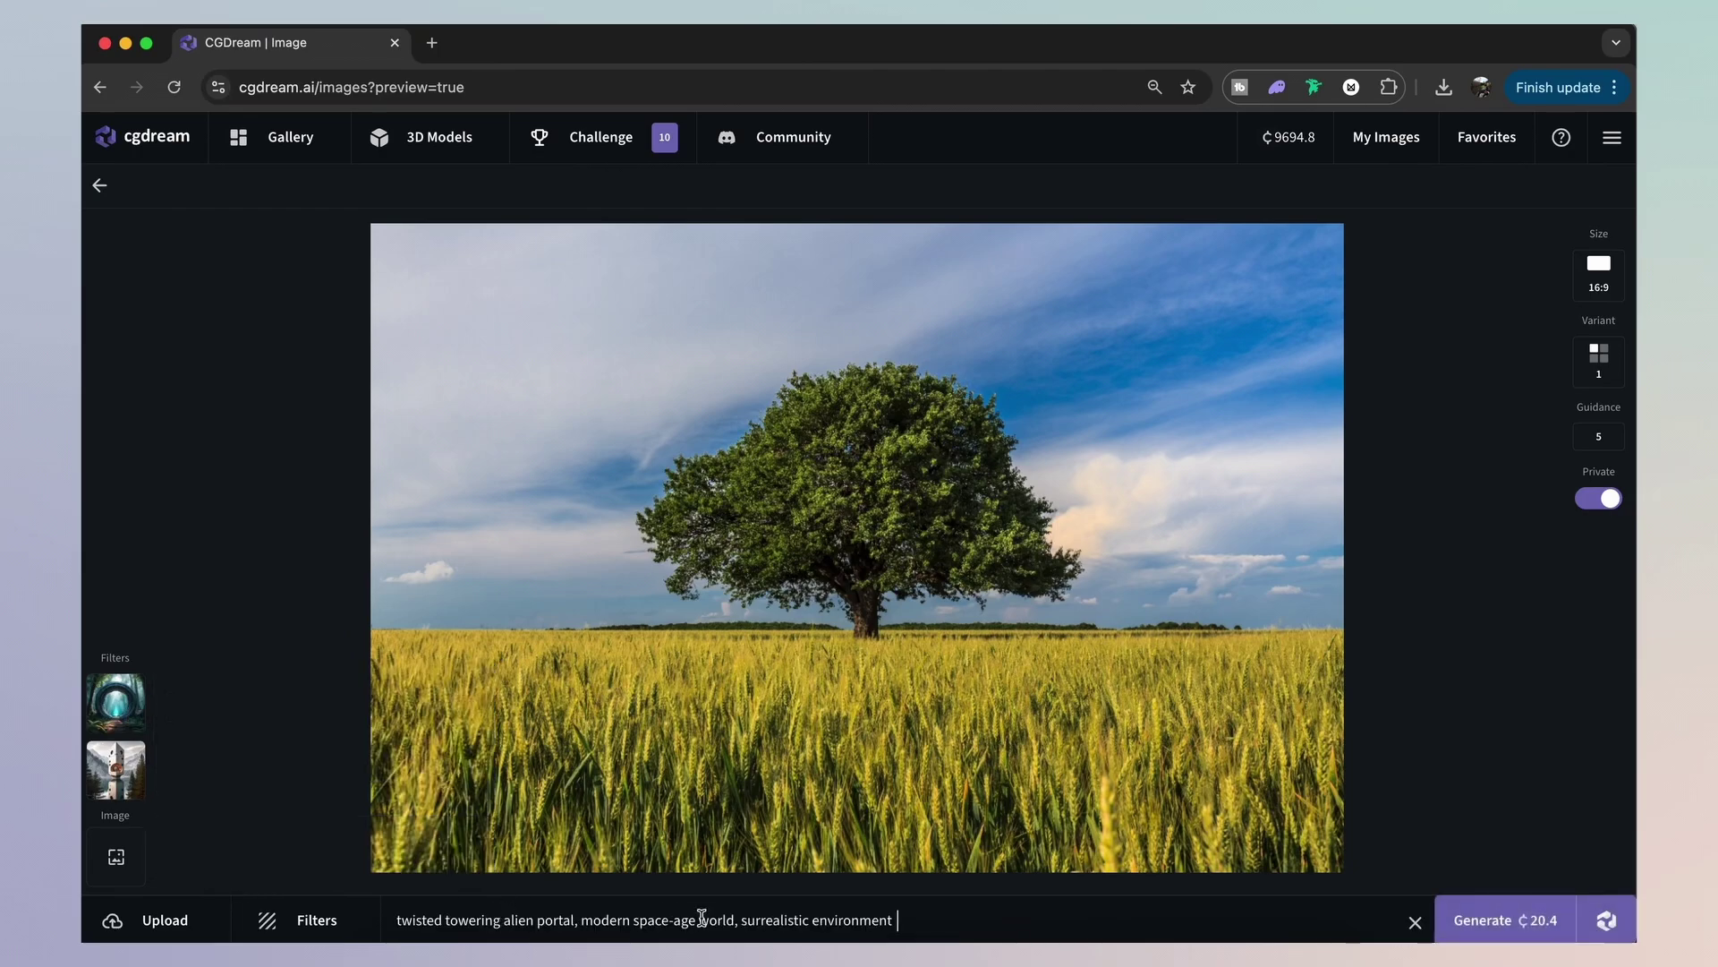
{"action": "left_click", "coordinate": [1474, 929]}
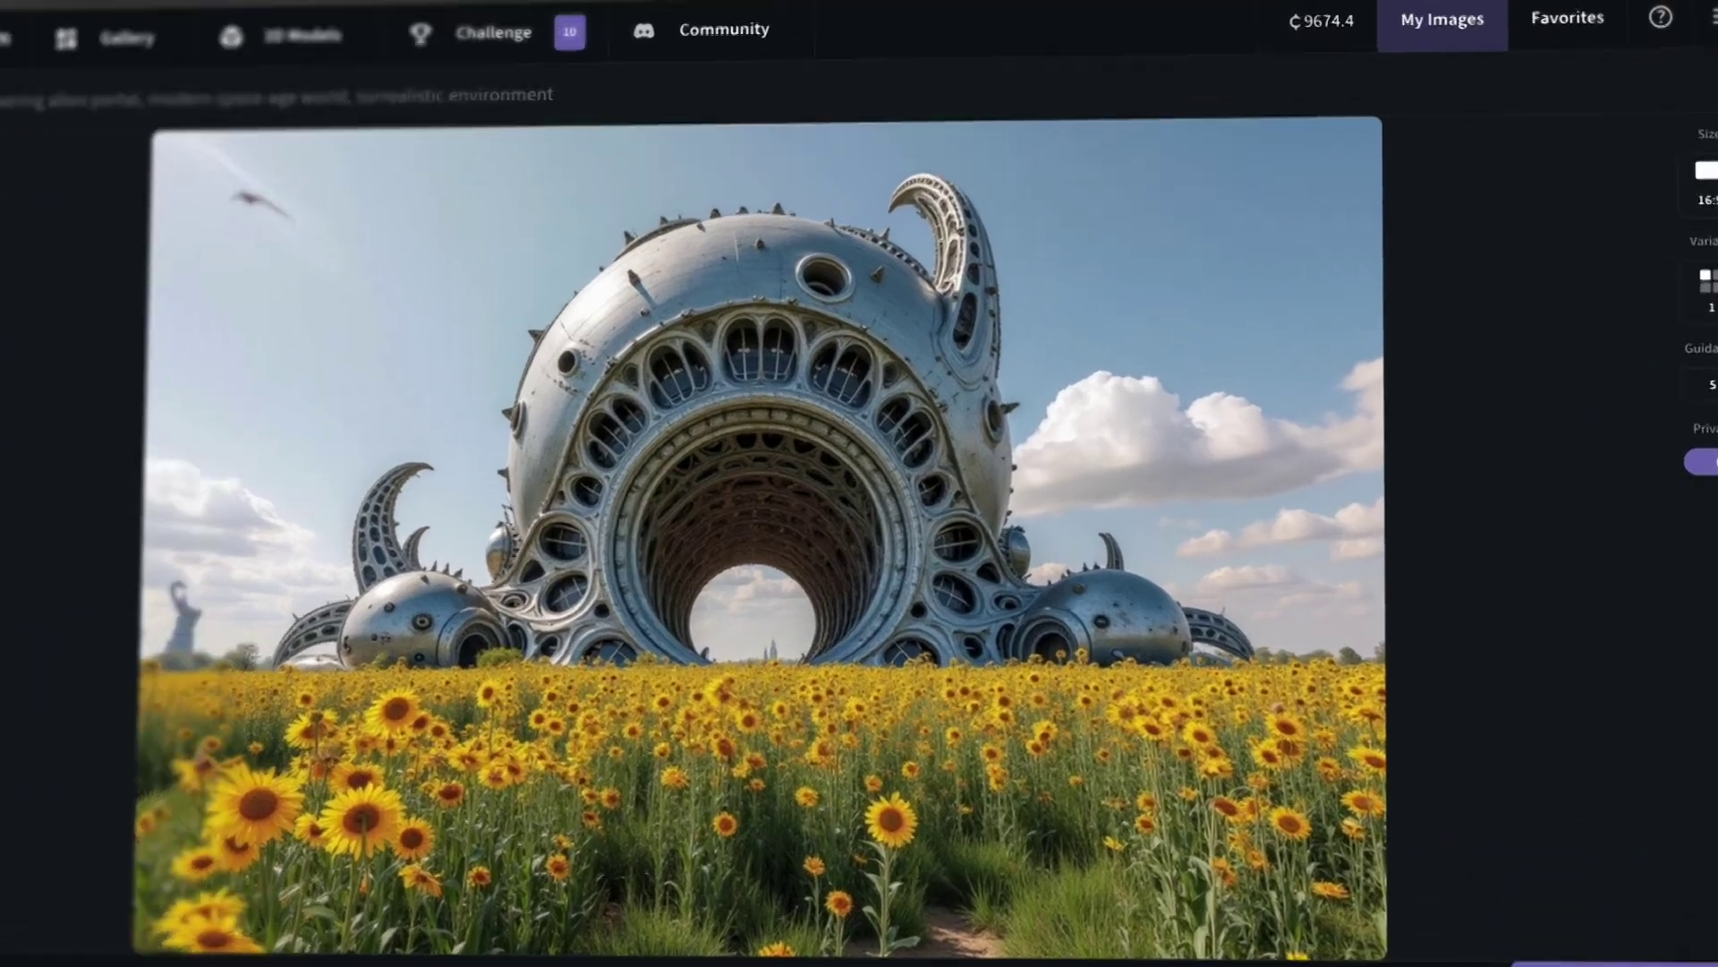
Step: Regenerate with DreamUp and upscale the green spiral portal image x2
{"action": "mouse_move", "coordinate": [1561, 860]}
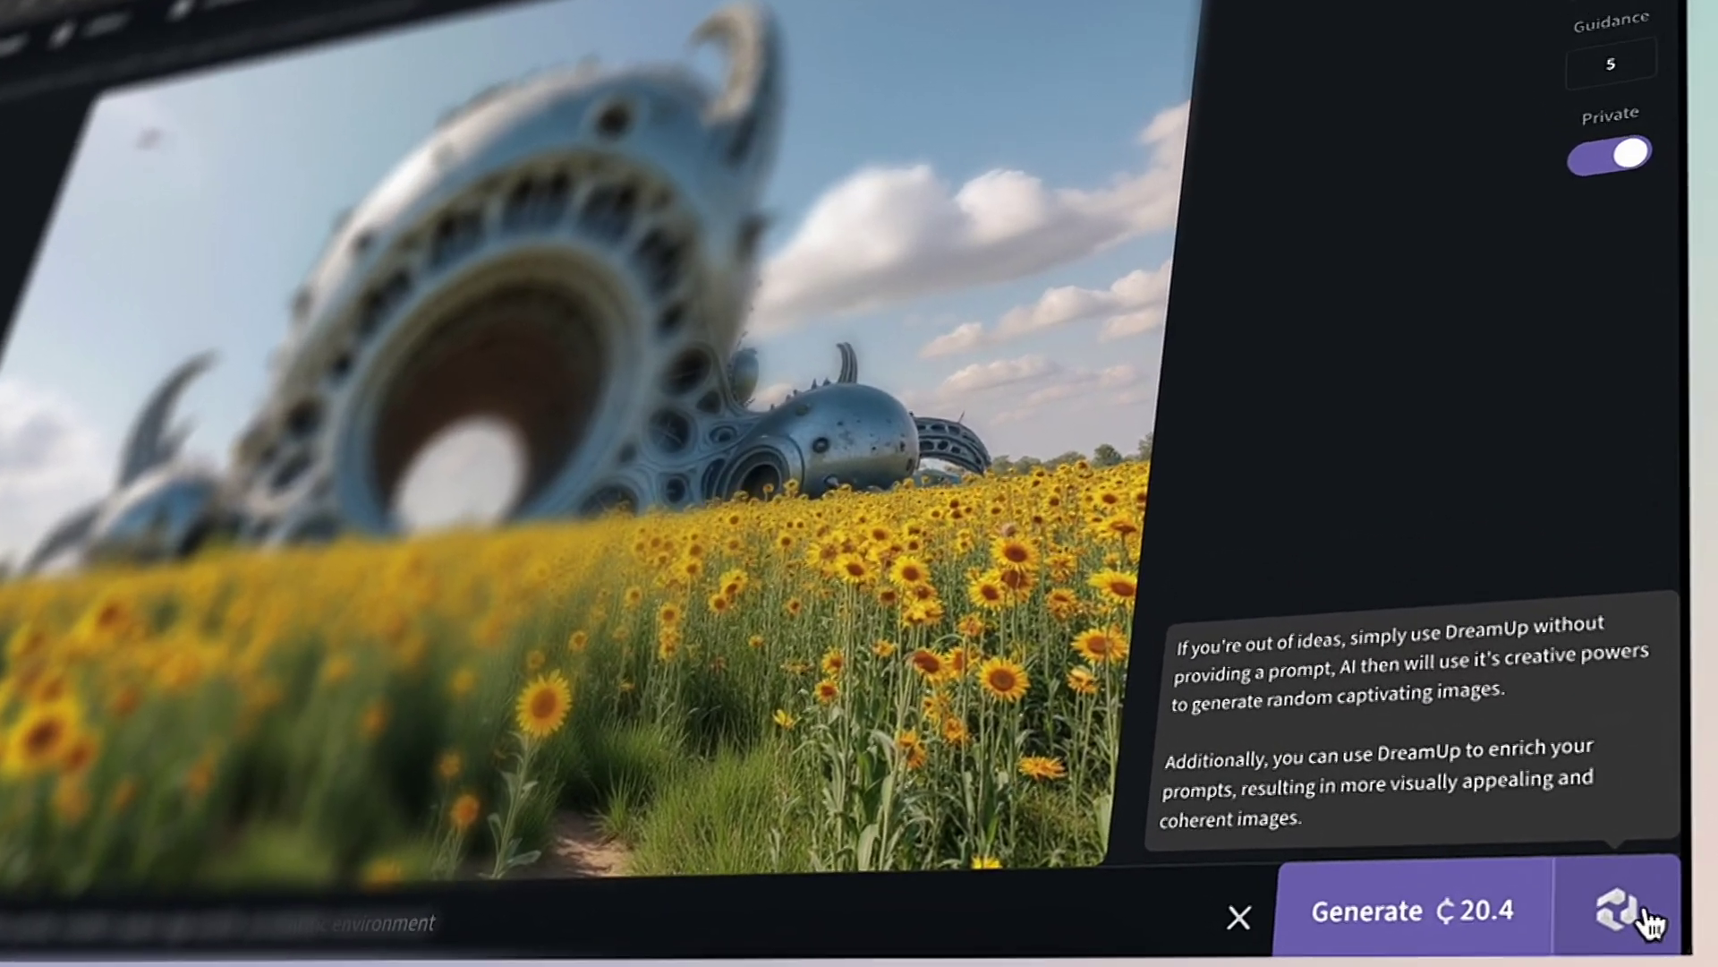
{"action": "left_click", "coordinate": [1546, 859]}
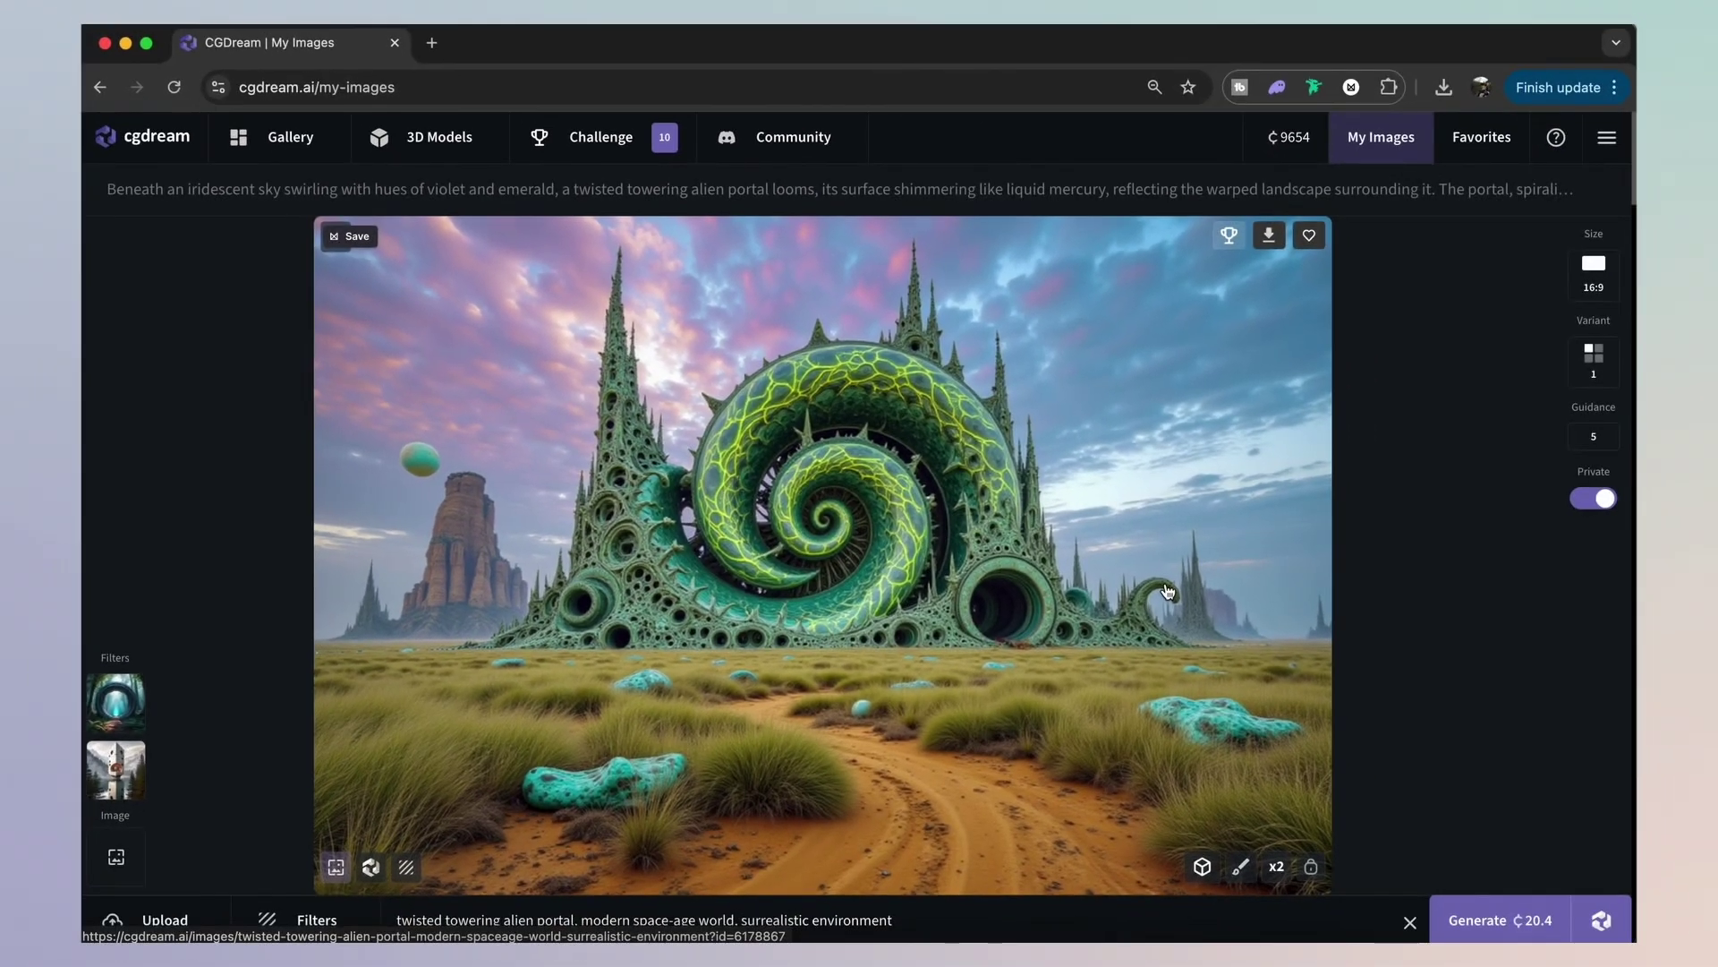
{"action": "left_click", "coordinate": [1277, 868]}
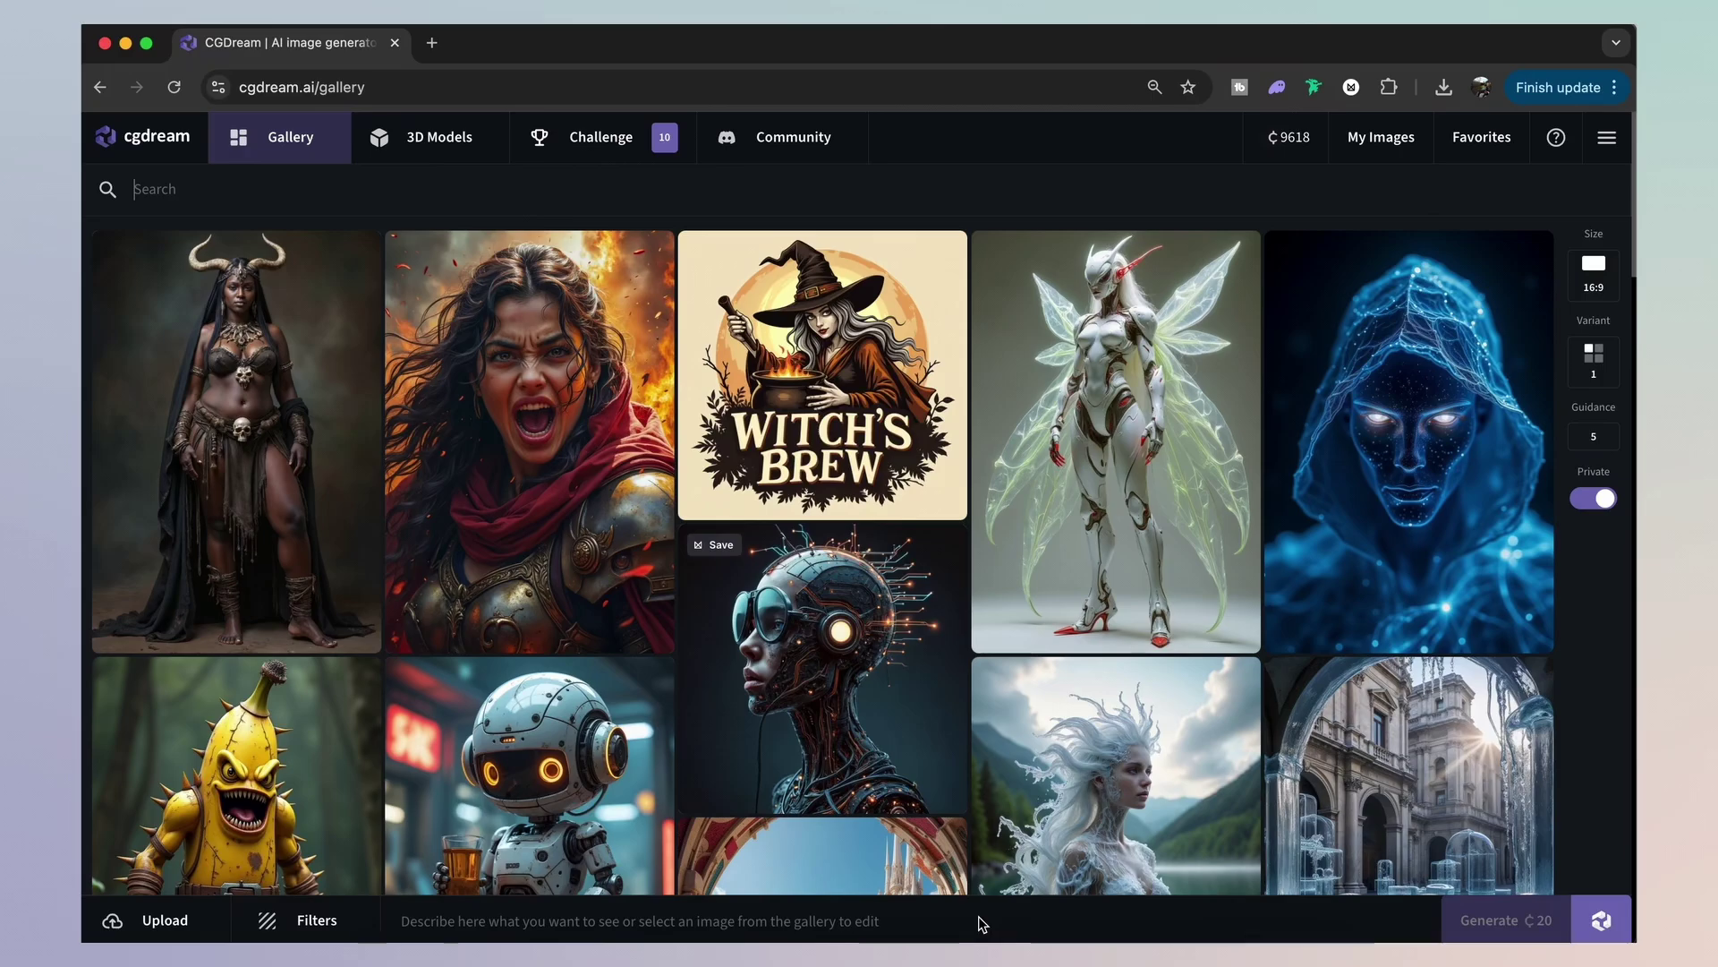
Step: Search '3d' and add the 3d Cartoon Animals style filter
{"action": "left_click", "coordinate": [313, 927]}
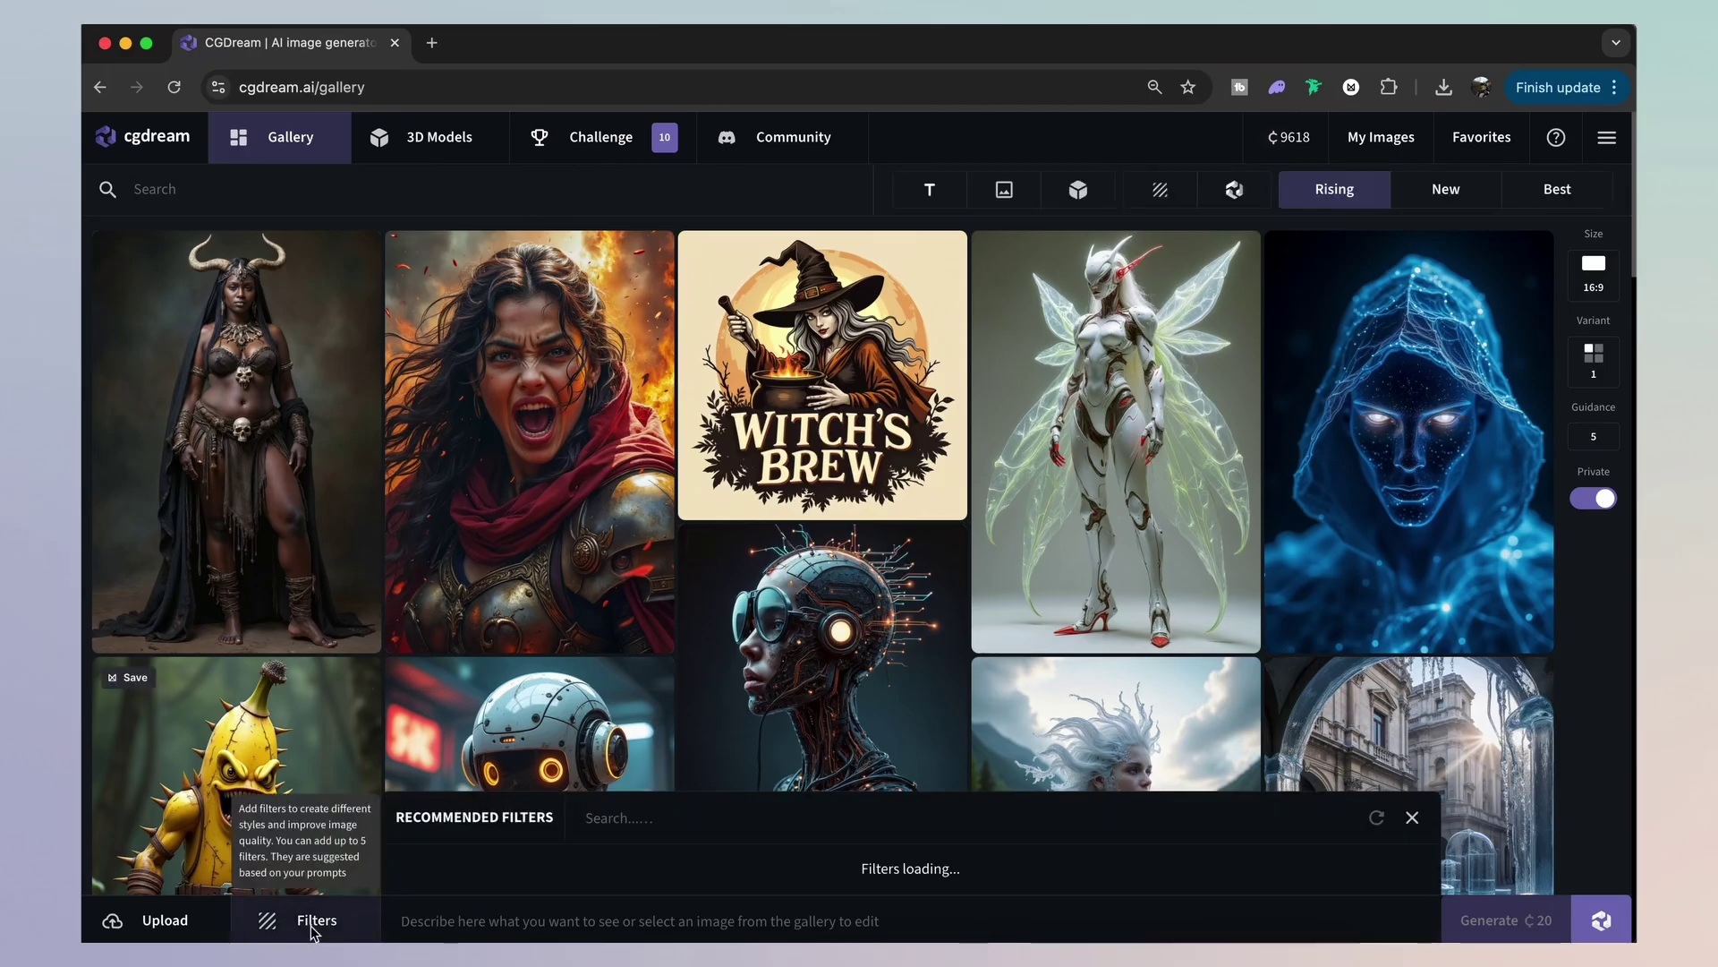
{"action": "key", "text": "Return"}
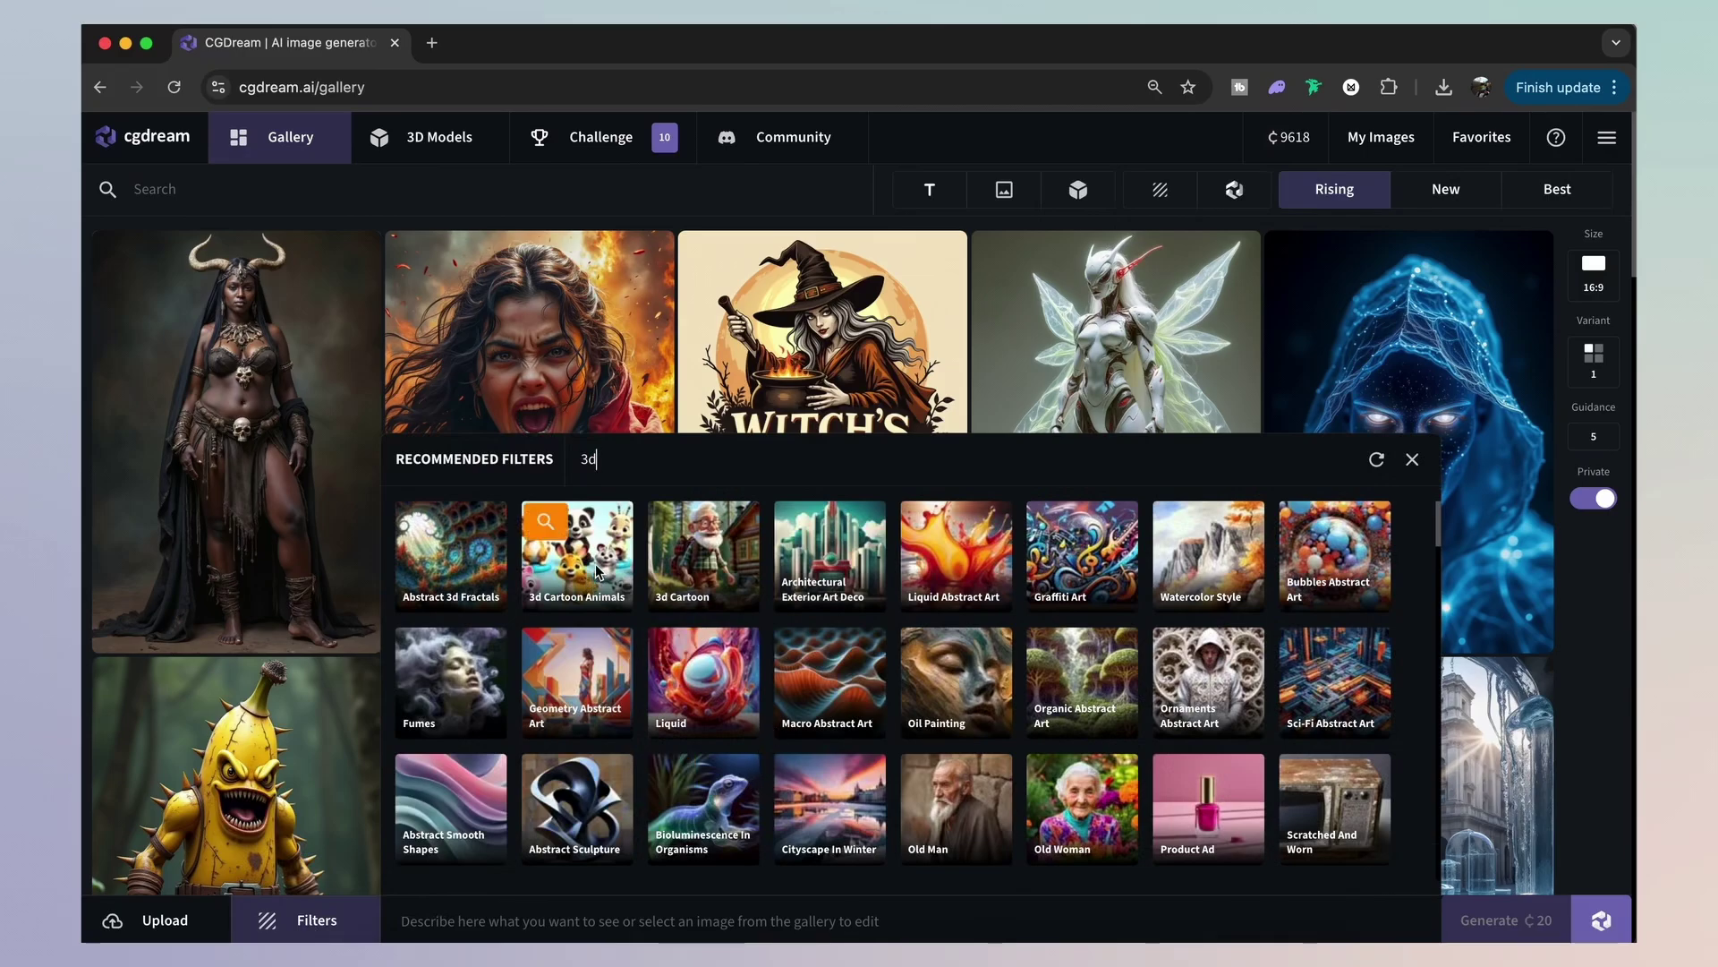
{"action": "left_click", "coordinate": [597, 571]}
{"action": "left_click", "coordinate": [1407, 460]}
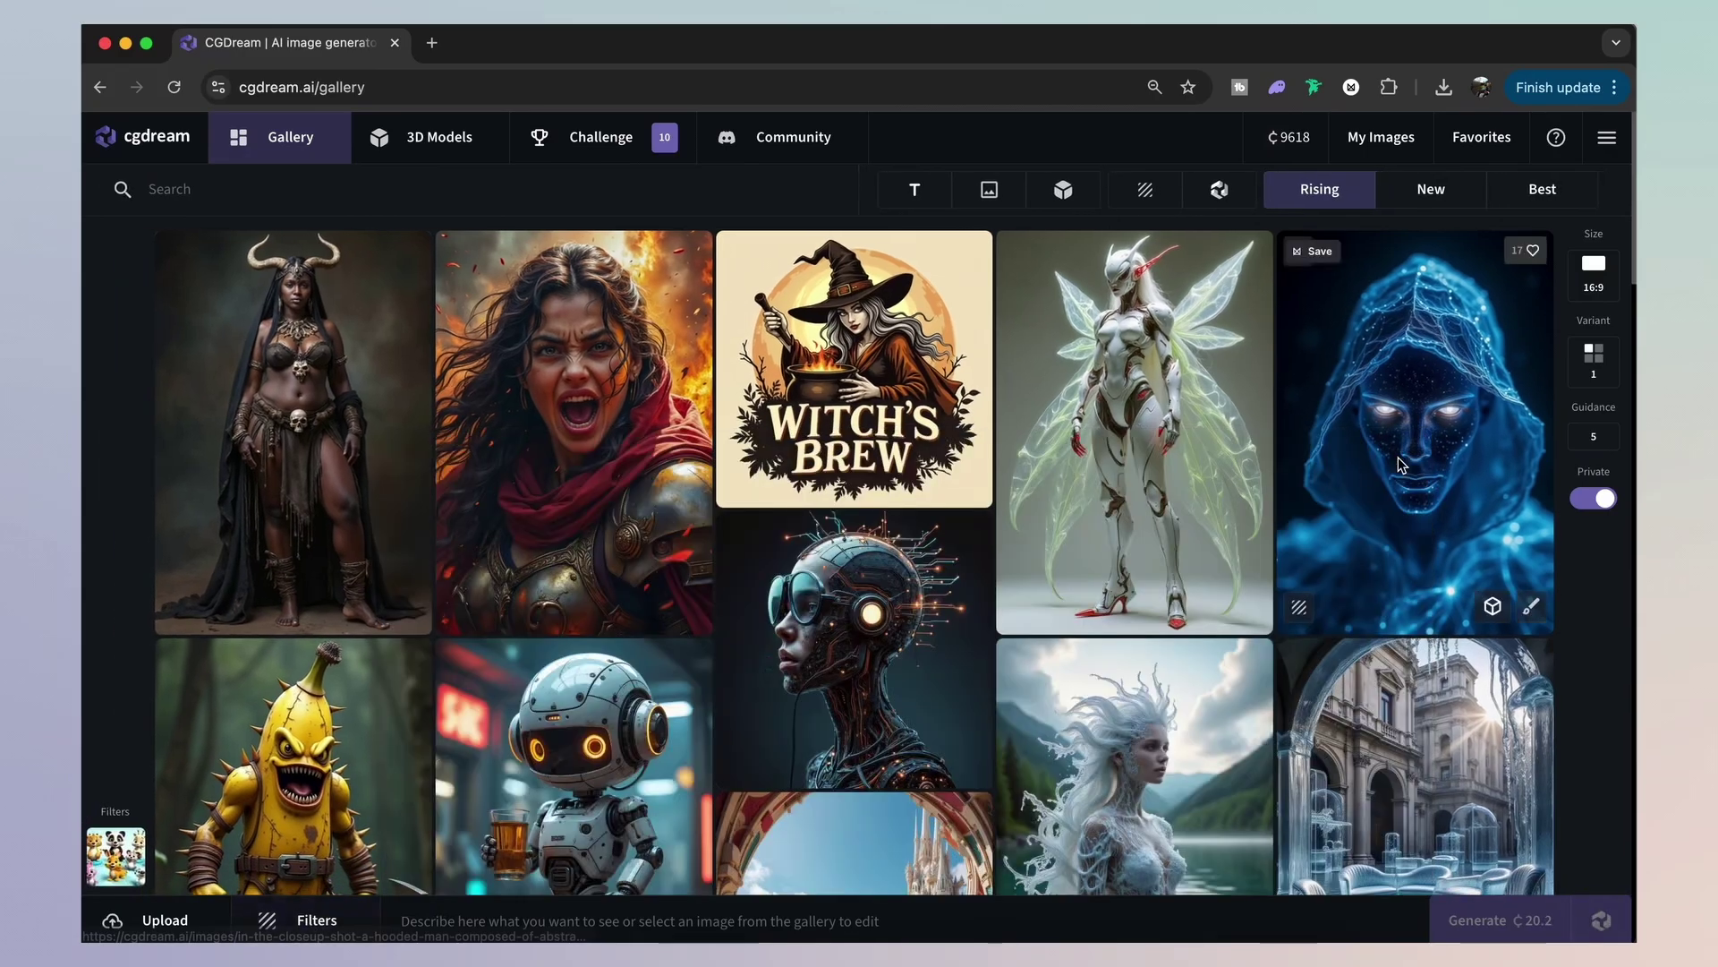
{"action": "mouse_move", "coordinate": [115, 855]}
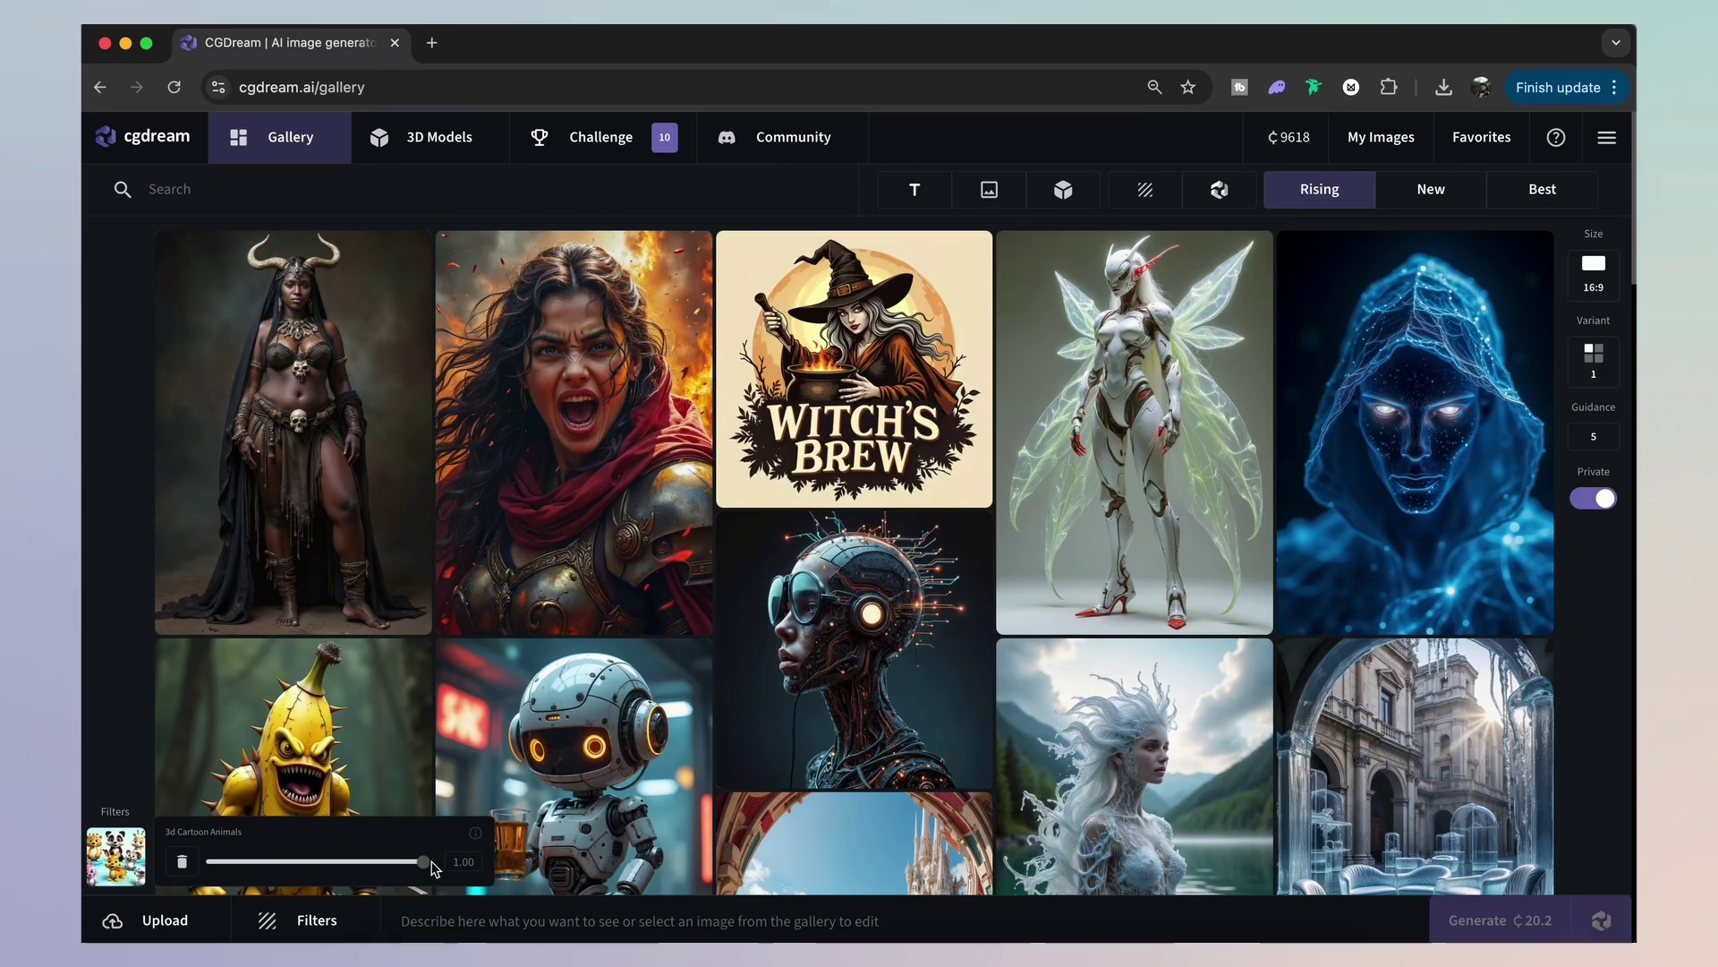
Step: Paste the sumo wrestler prompt and generate the image
{"action": "left_click", "coordinate": [506, 919]}
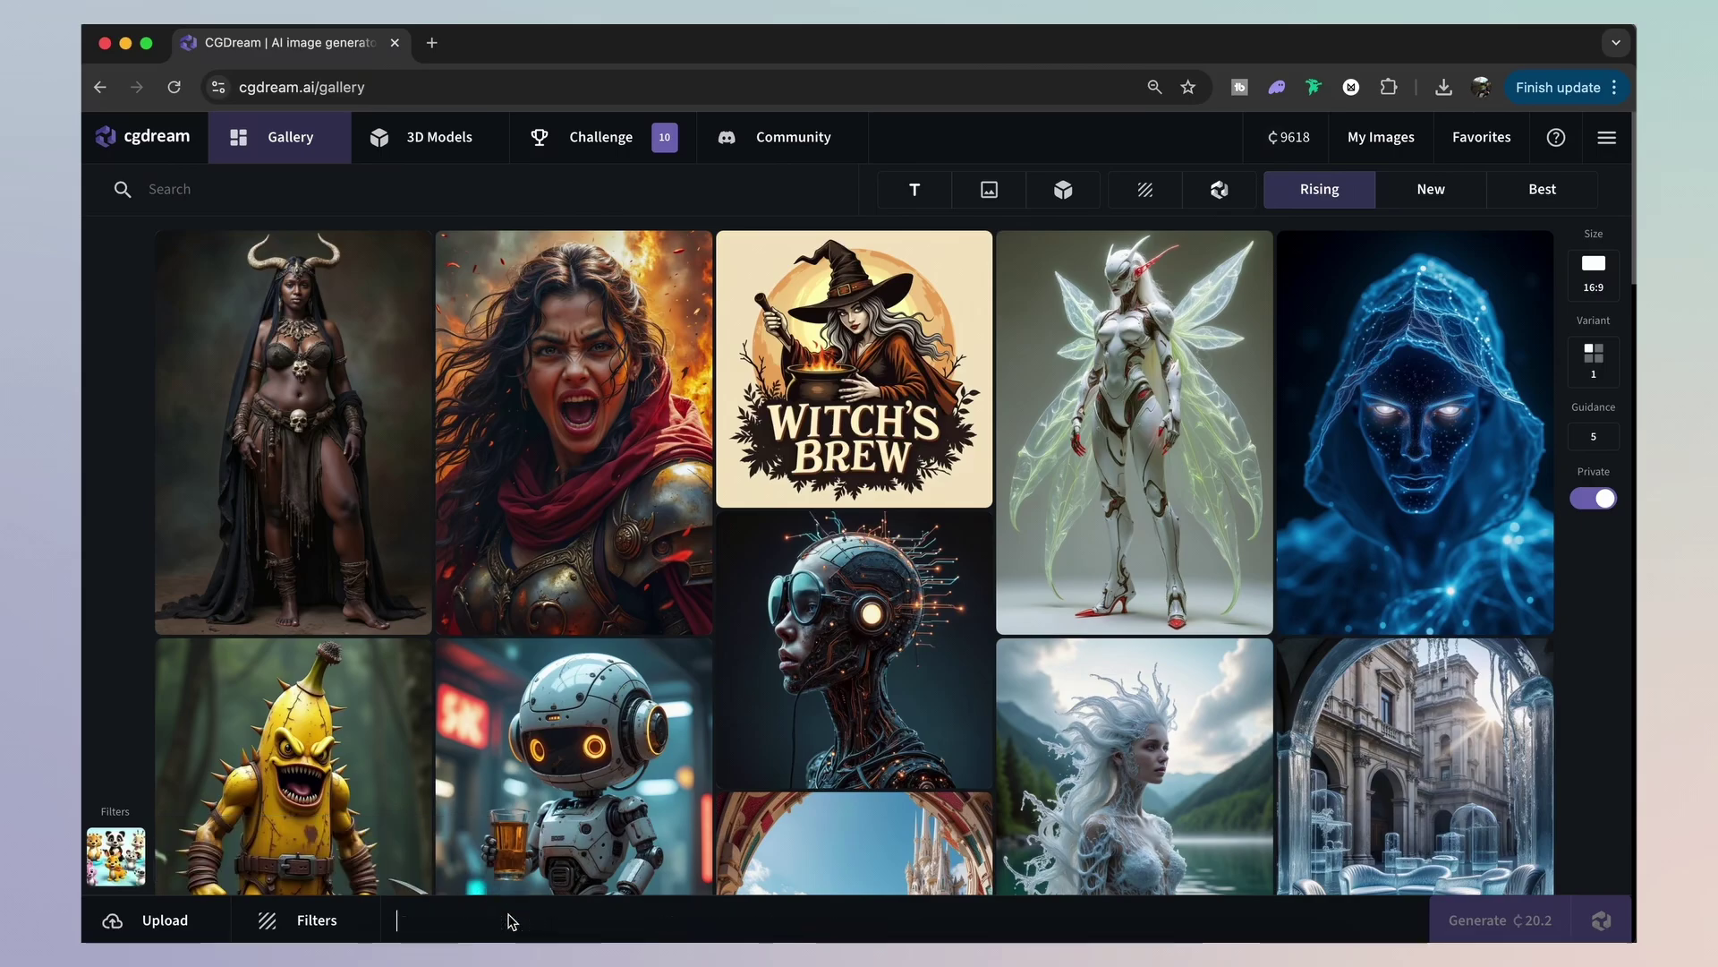
{"action": "type", "text": "generate a cartoon 3D sumo wrestler"}
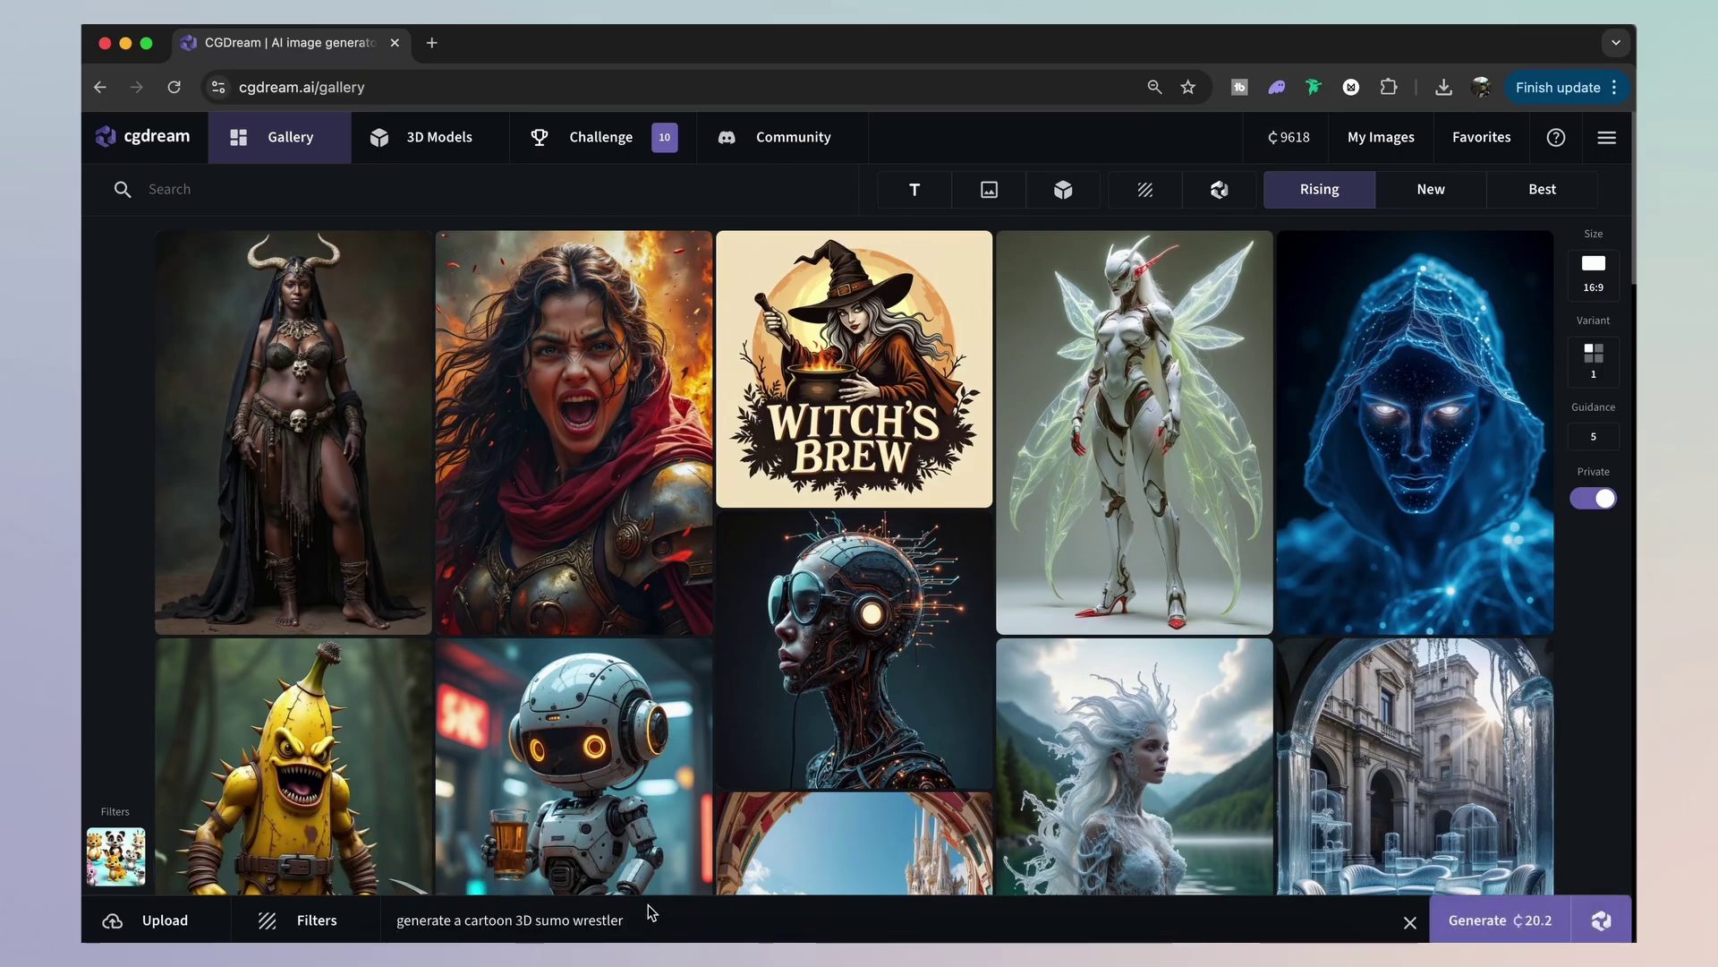
{"action": "left_click", "coordinate": [1517, 922]}
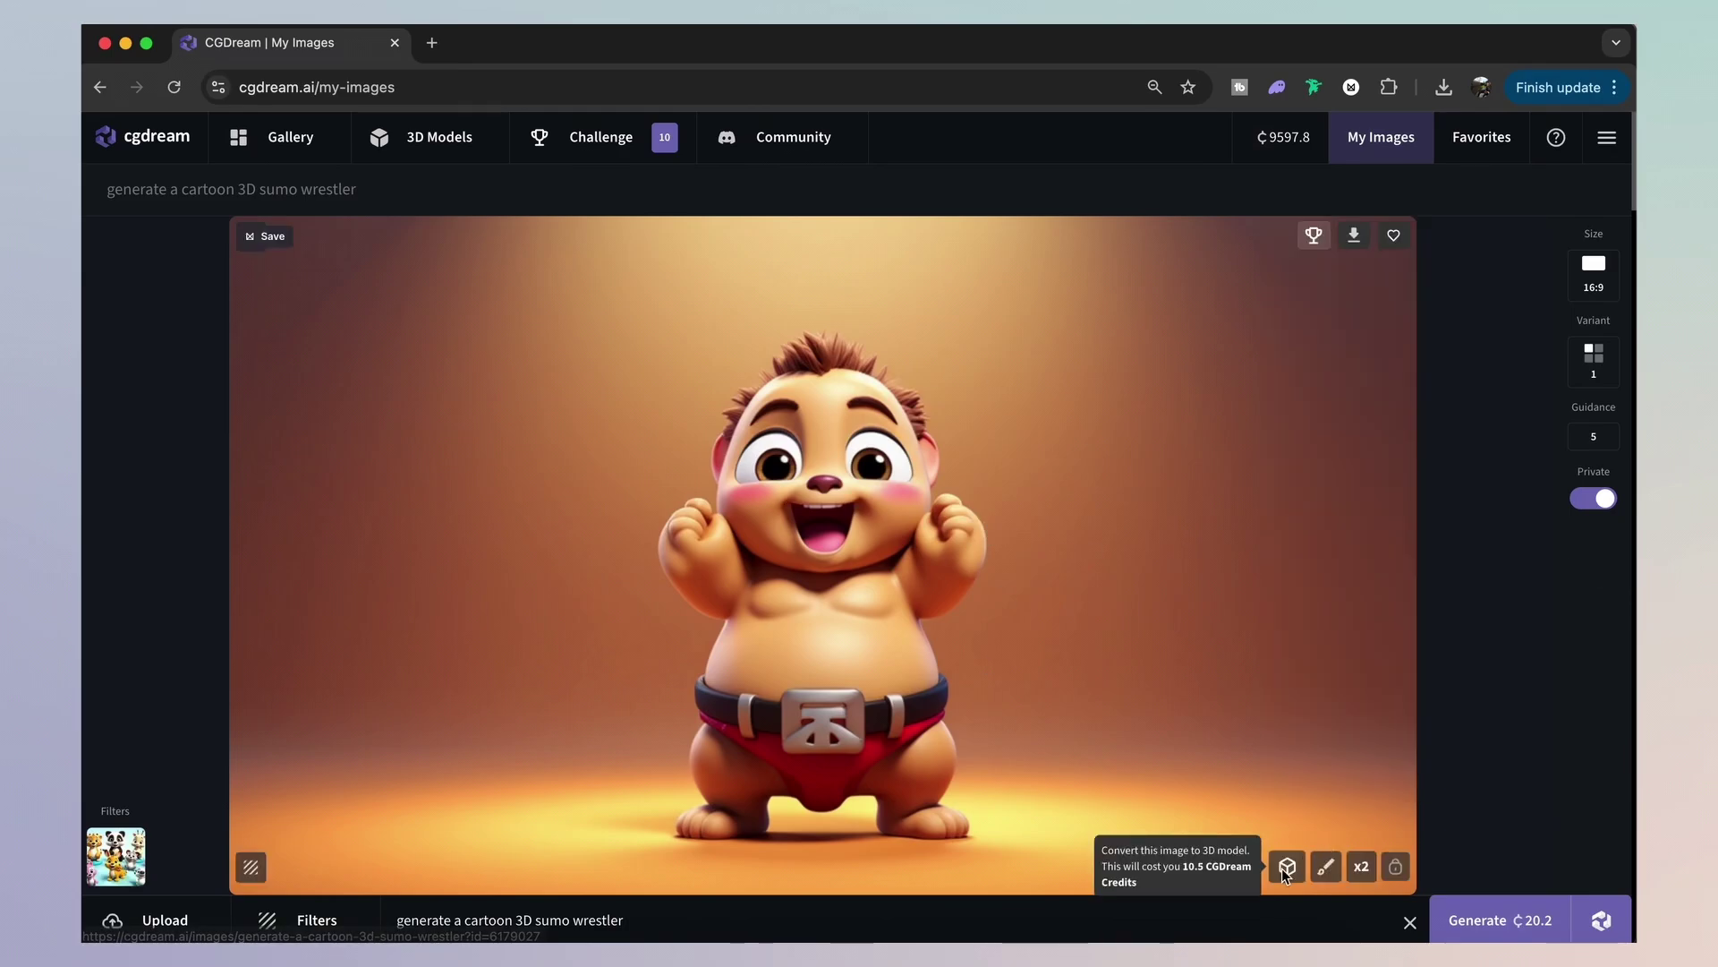
Step: Upscale the sumo wrestler image x2, then check the samurai's 3D conversion cost
{"action": "left_click", "coordinate": [1359, 865]}
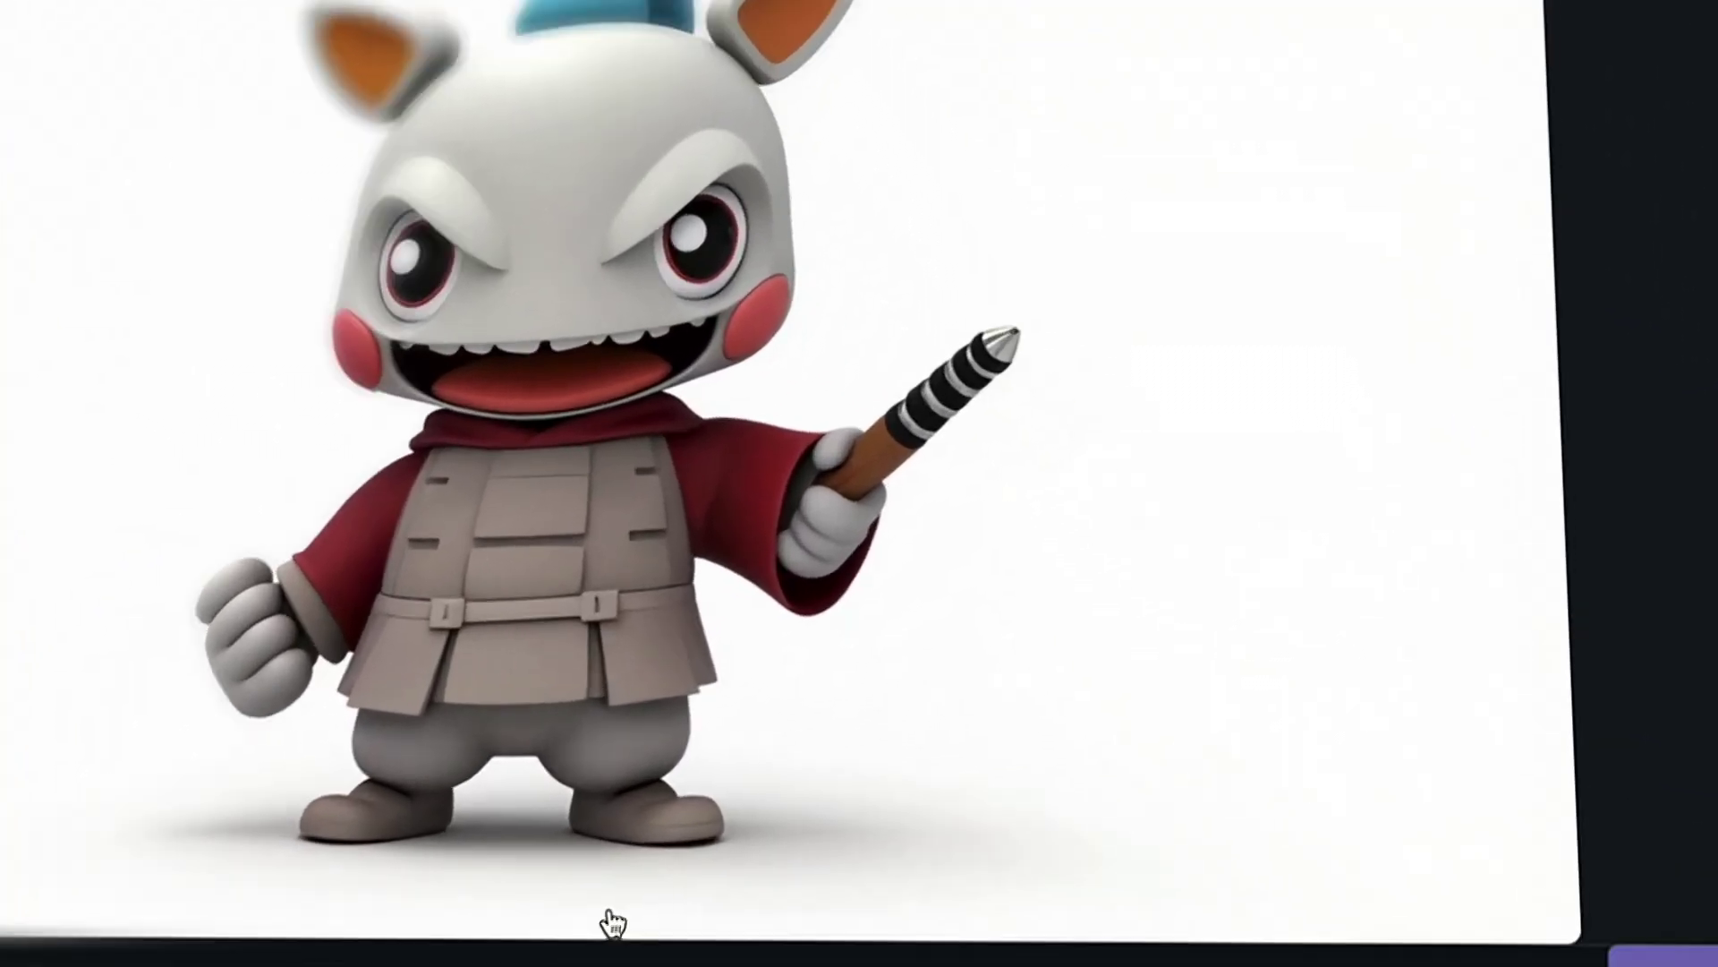
{"action": "mouse_move", "coordinate": [1123, 761]}
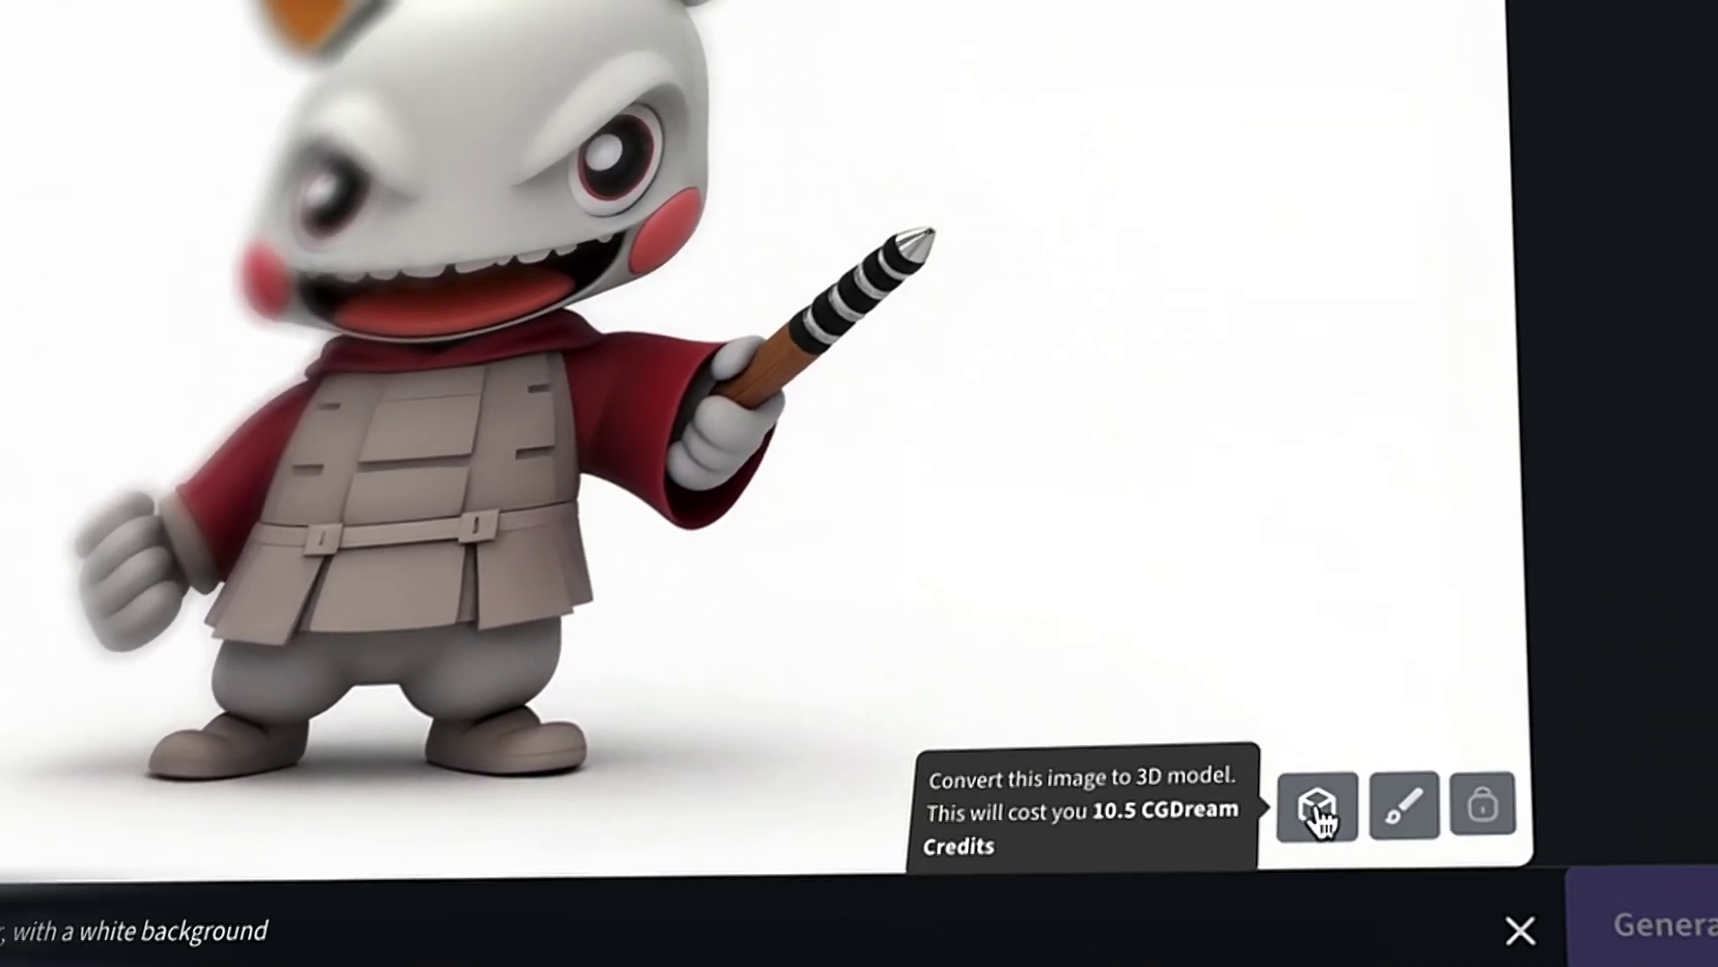
Step: Convert the samurai image into a 3D model and orbit it in the viewer
{"action": "left_click", "coordinate": [1320, 810]}
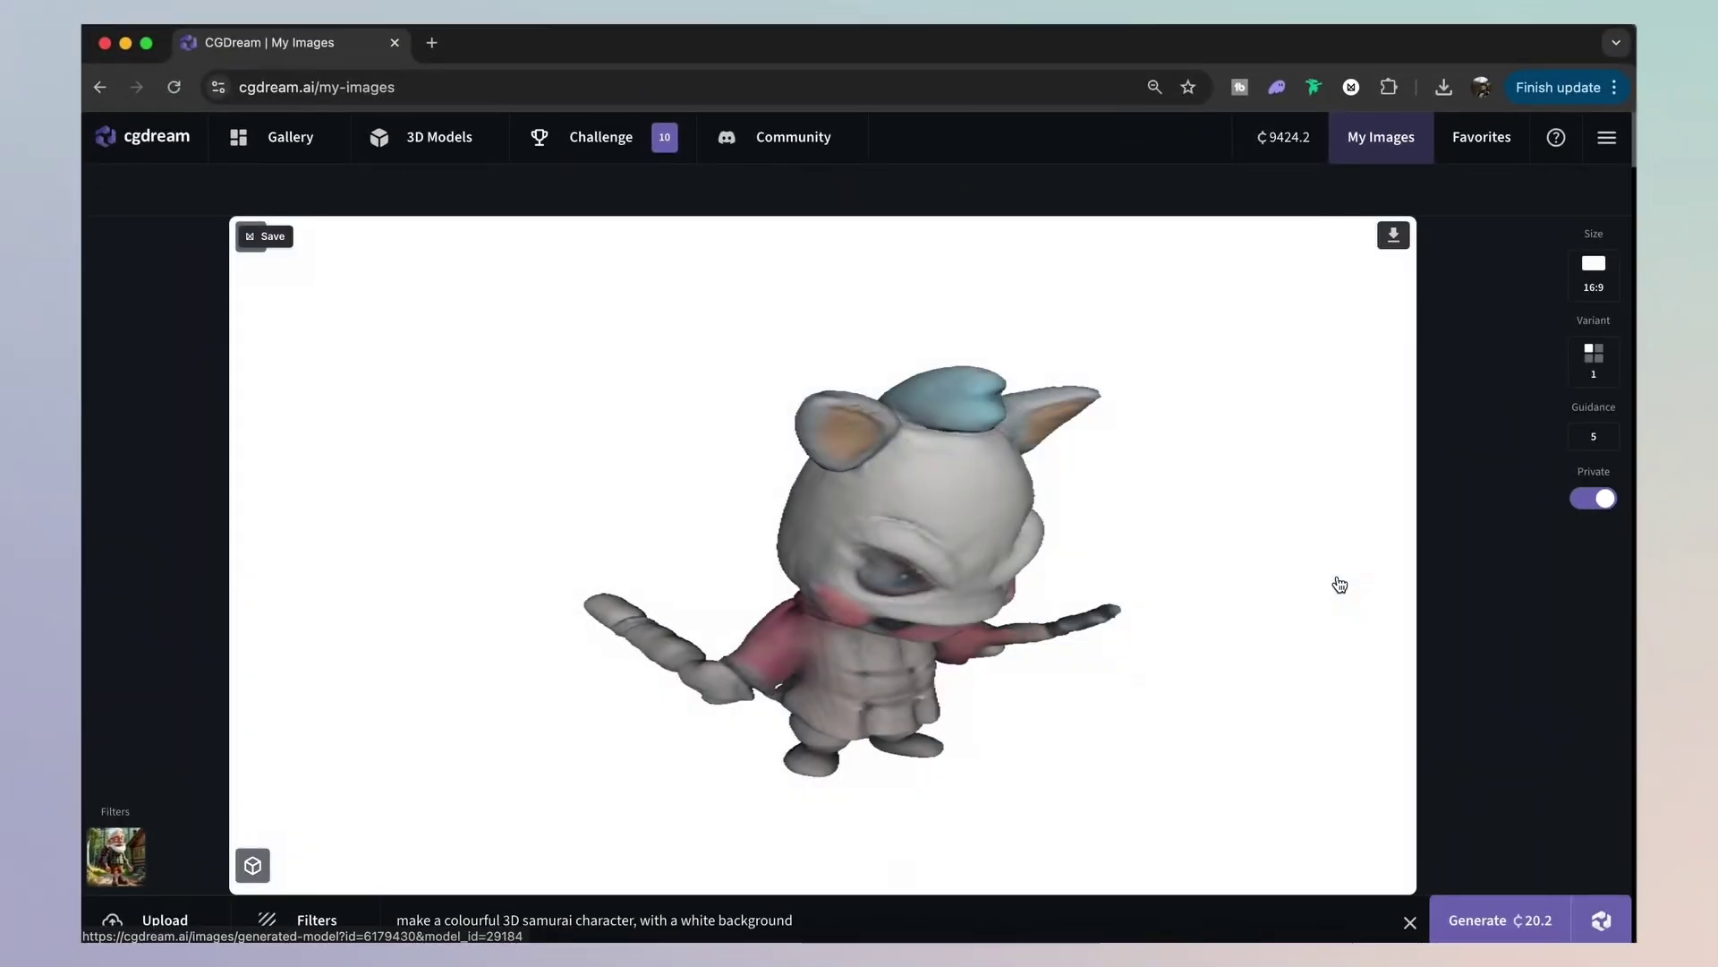
{"action": "left_click", "coordinate": [1039, 594]}
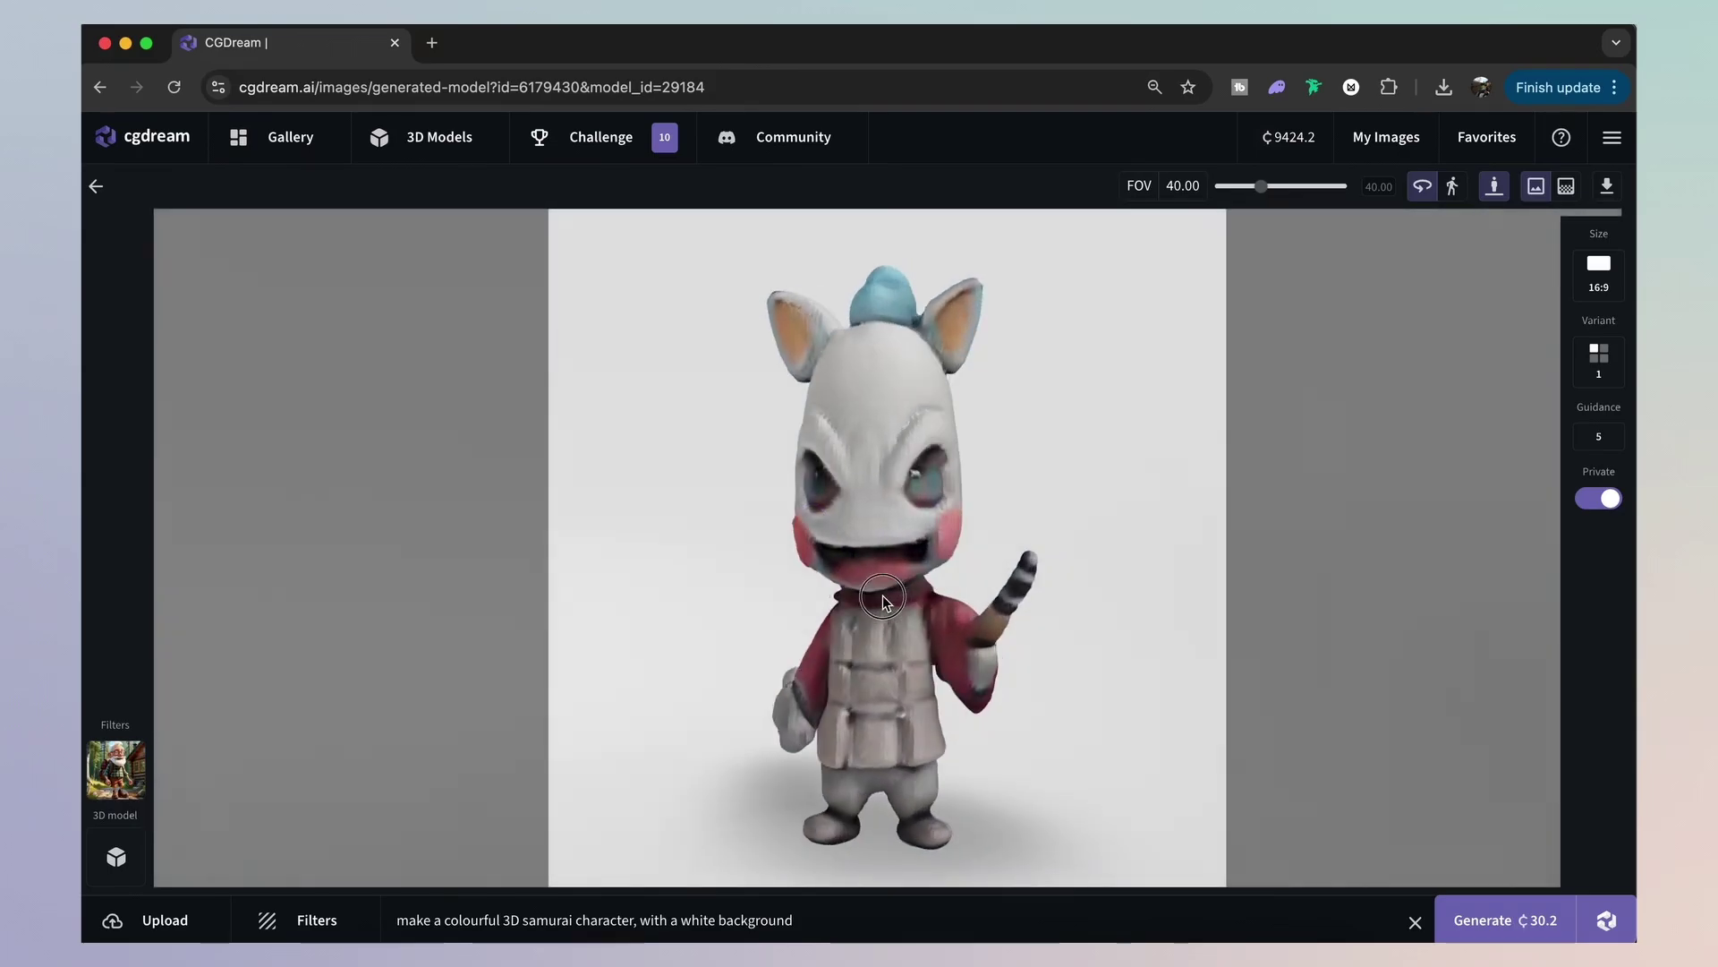
{"action": "left_click_drag", "start_coordinate": [883, 600], "coordinate": [915, 605]}
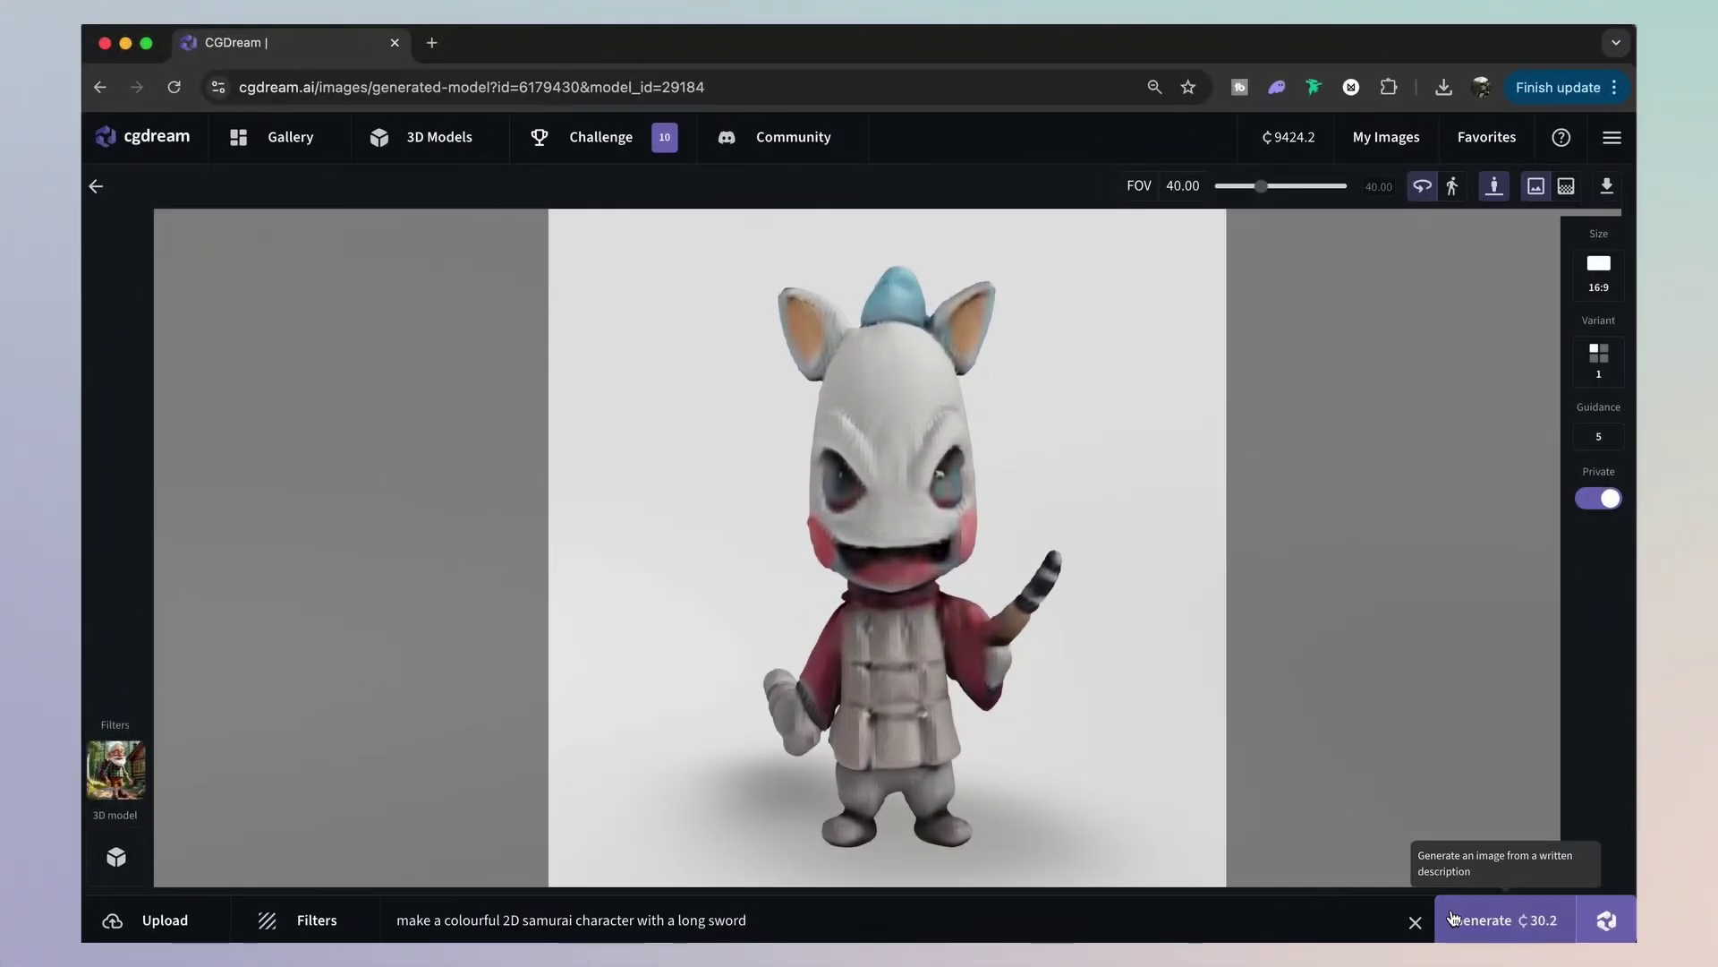
Step: Replace the 3d Cartoon filter with the Anime filter found by searching 'anime'
{"action": "left_click", "coordinate": [115, 768]}
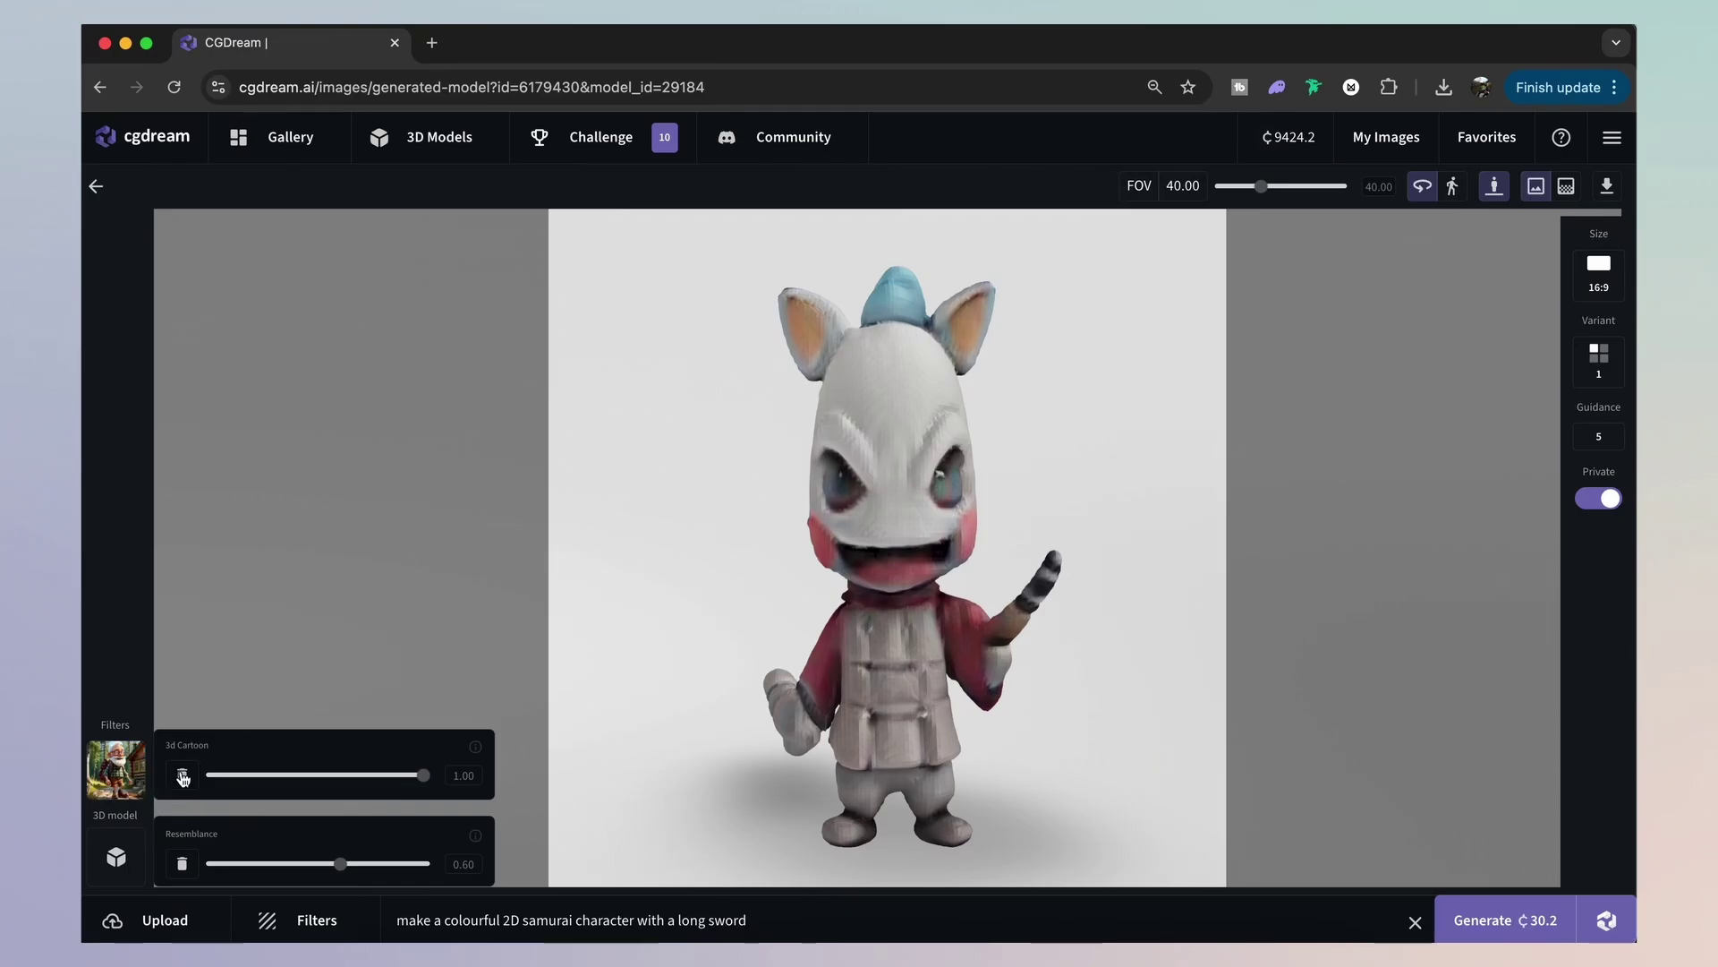
{"action": "left_click", "coordinate": [178, 775]}
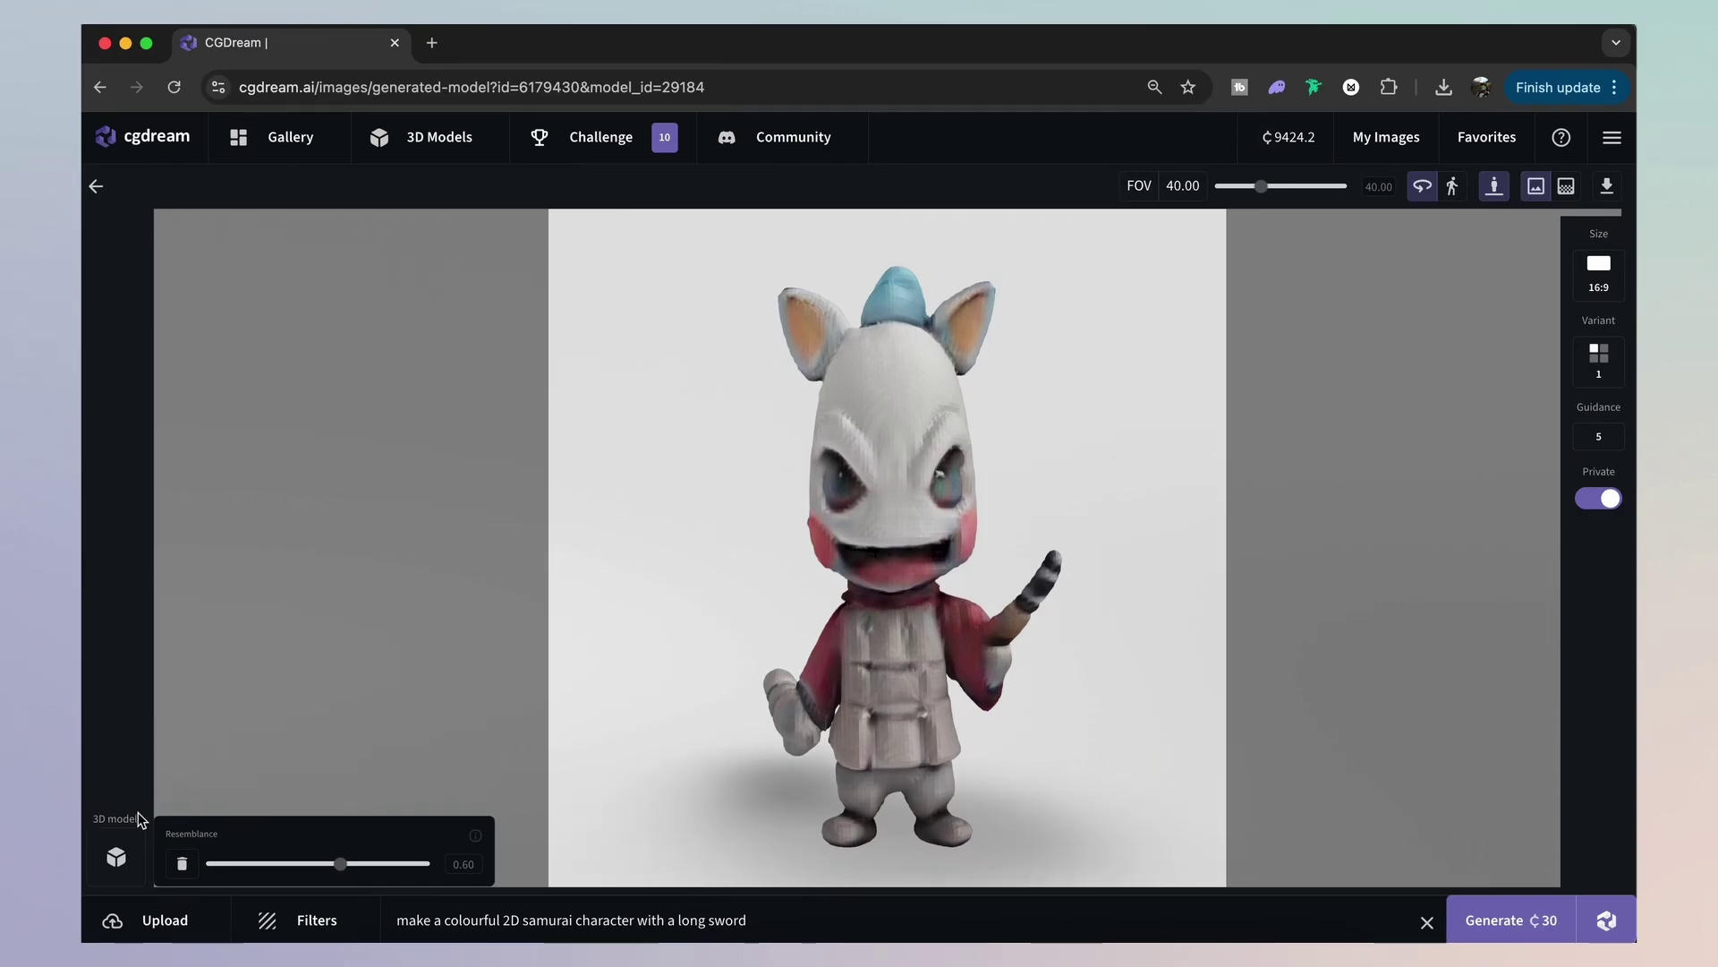
{"action": "left_click", "coordinate": [335, 927]}
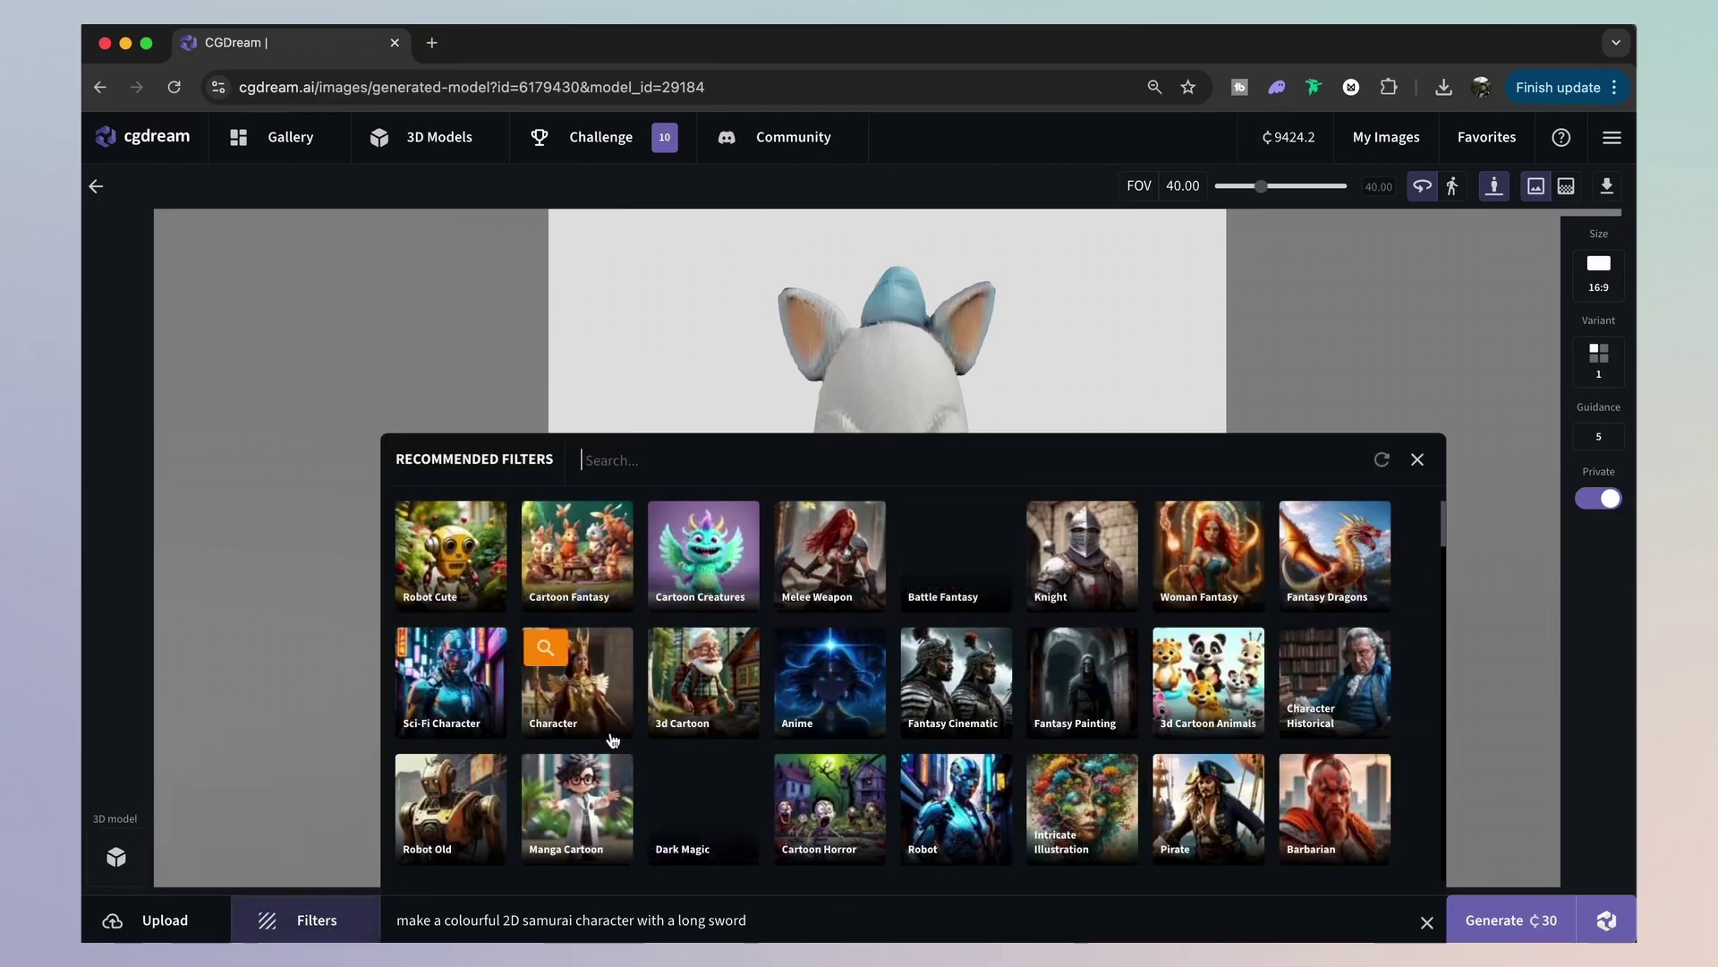
{"action": "left_click", "coordinate": [640, 481]}
{"action": "type", "text": "anime"}
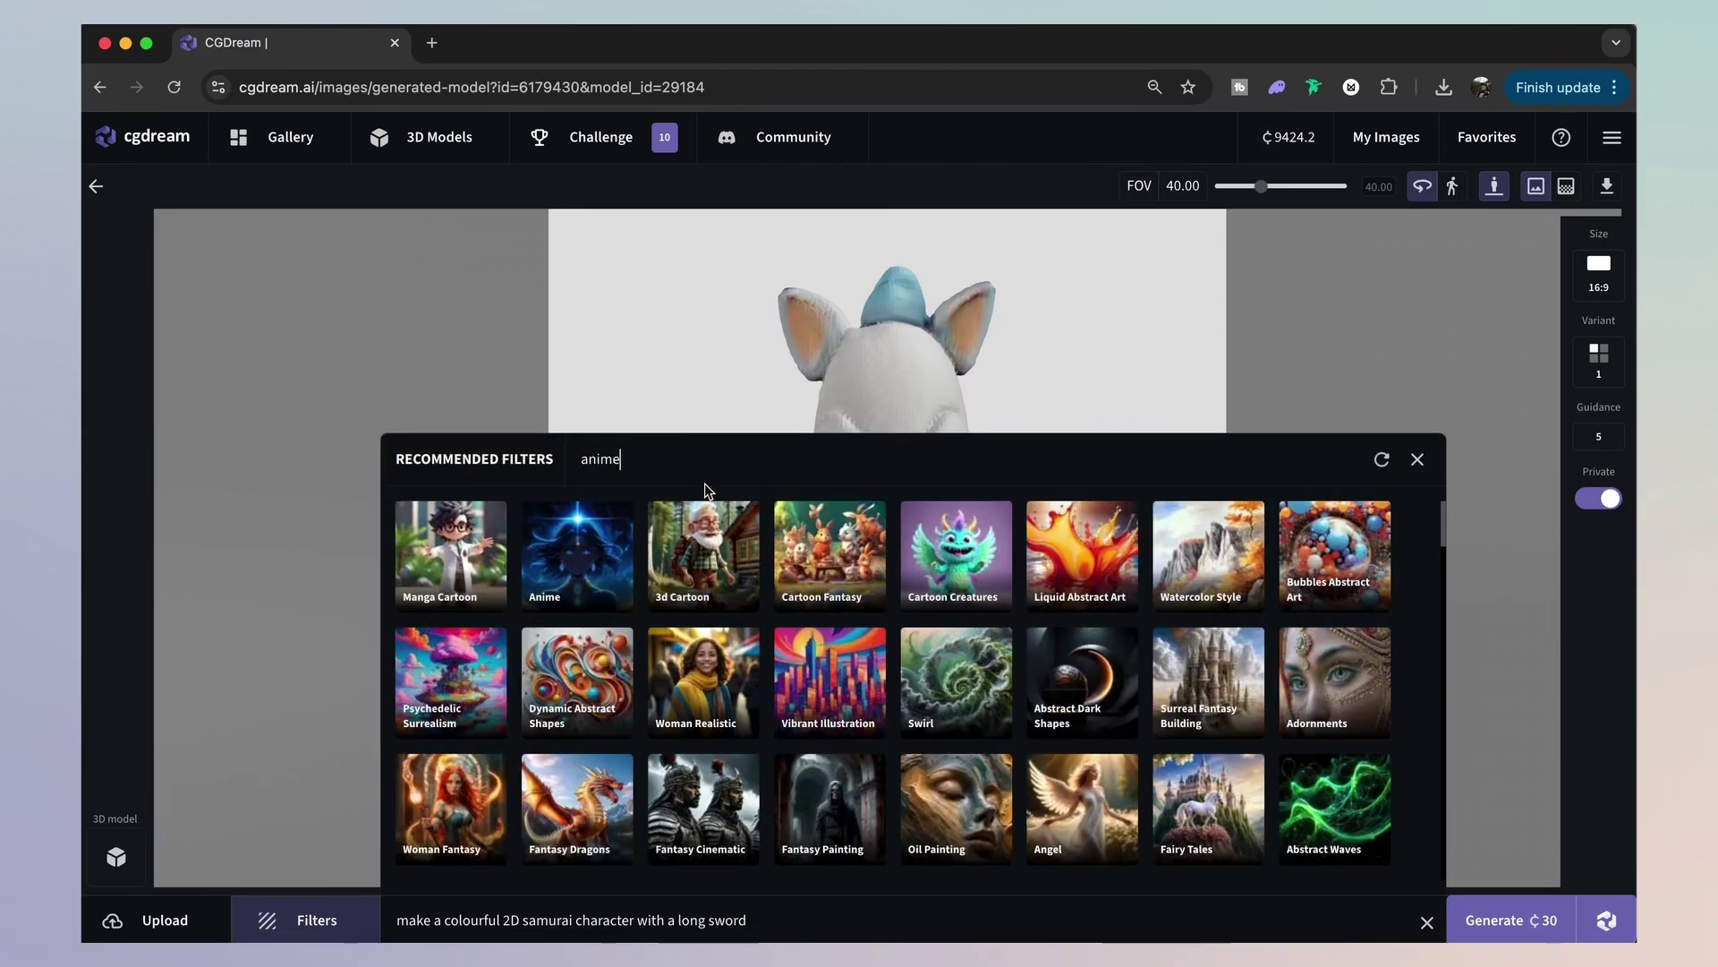
{"action": "left_click", "coordinate": [600, 569]}
Step: Add 'anime' after '2D' in the prompt and generate the anime samurai
{"action": "left_click", "coordinate": [1412, 461]}
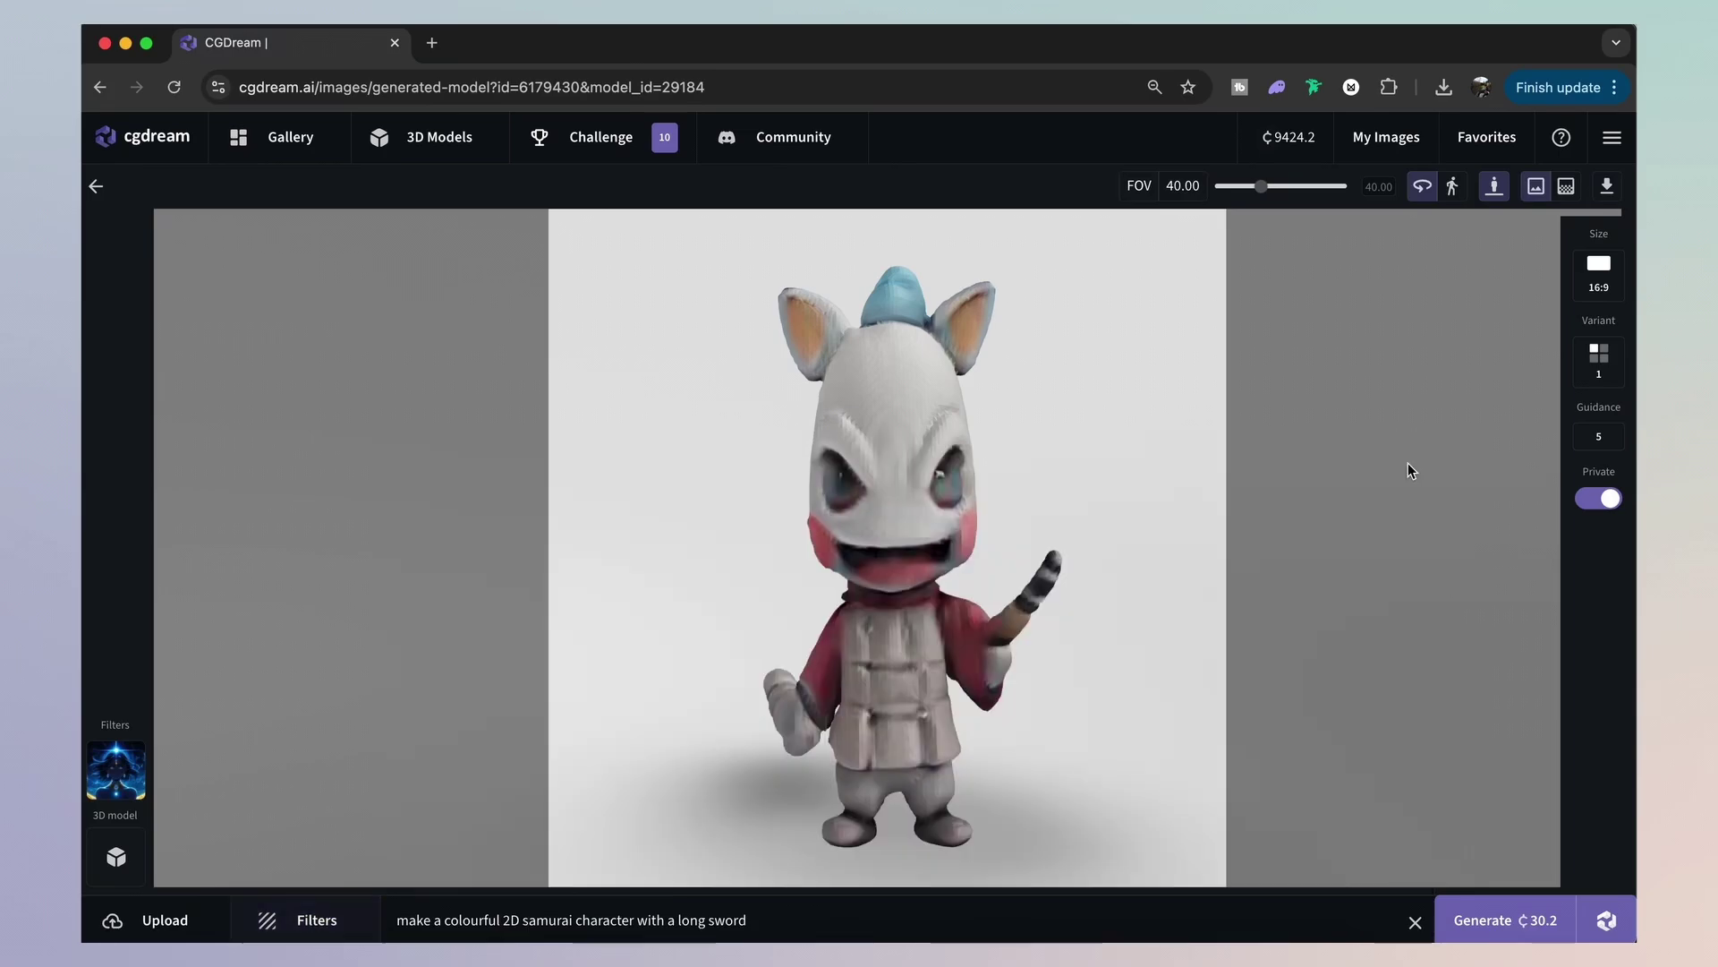
{"action": "left_click", "coordinate": [525, 913]}
{"action": "type", "text": "anime"}
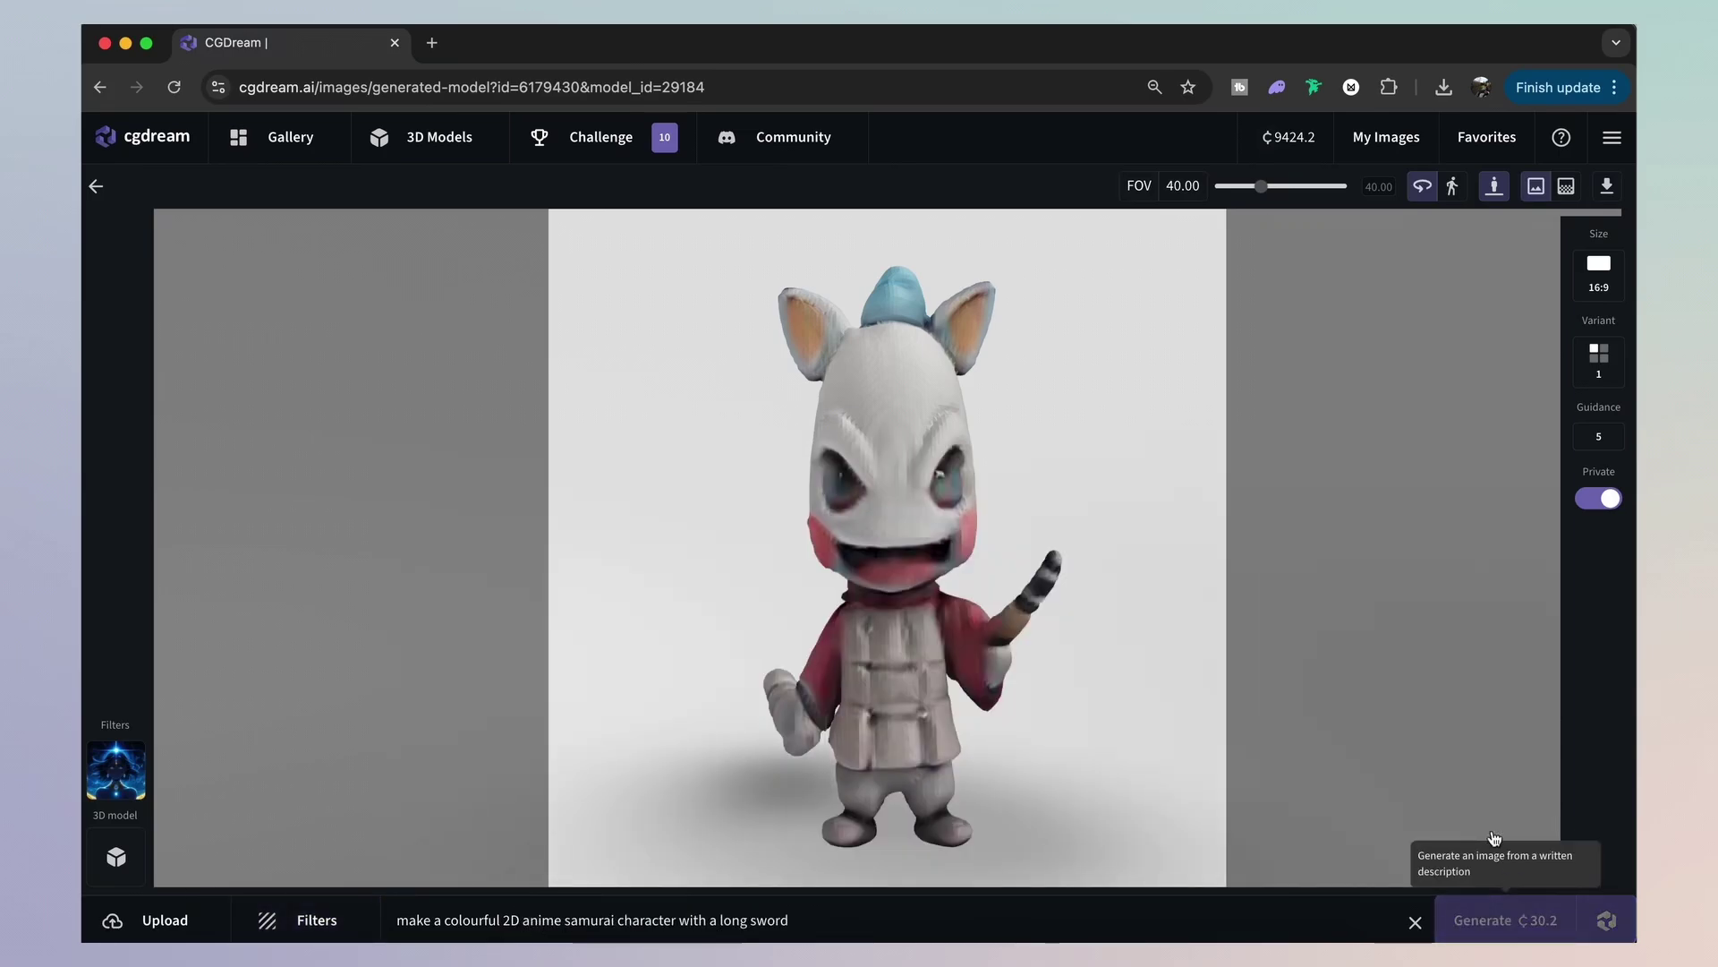
{"action": "left_click", "coordinate": [1501, 920]}
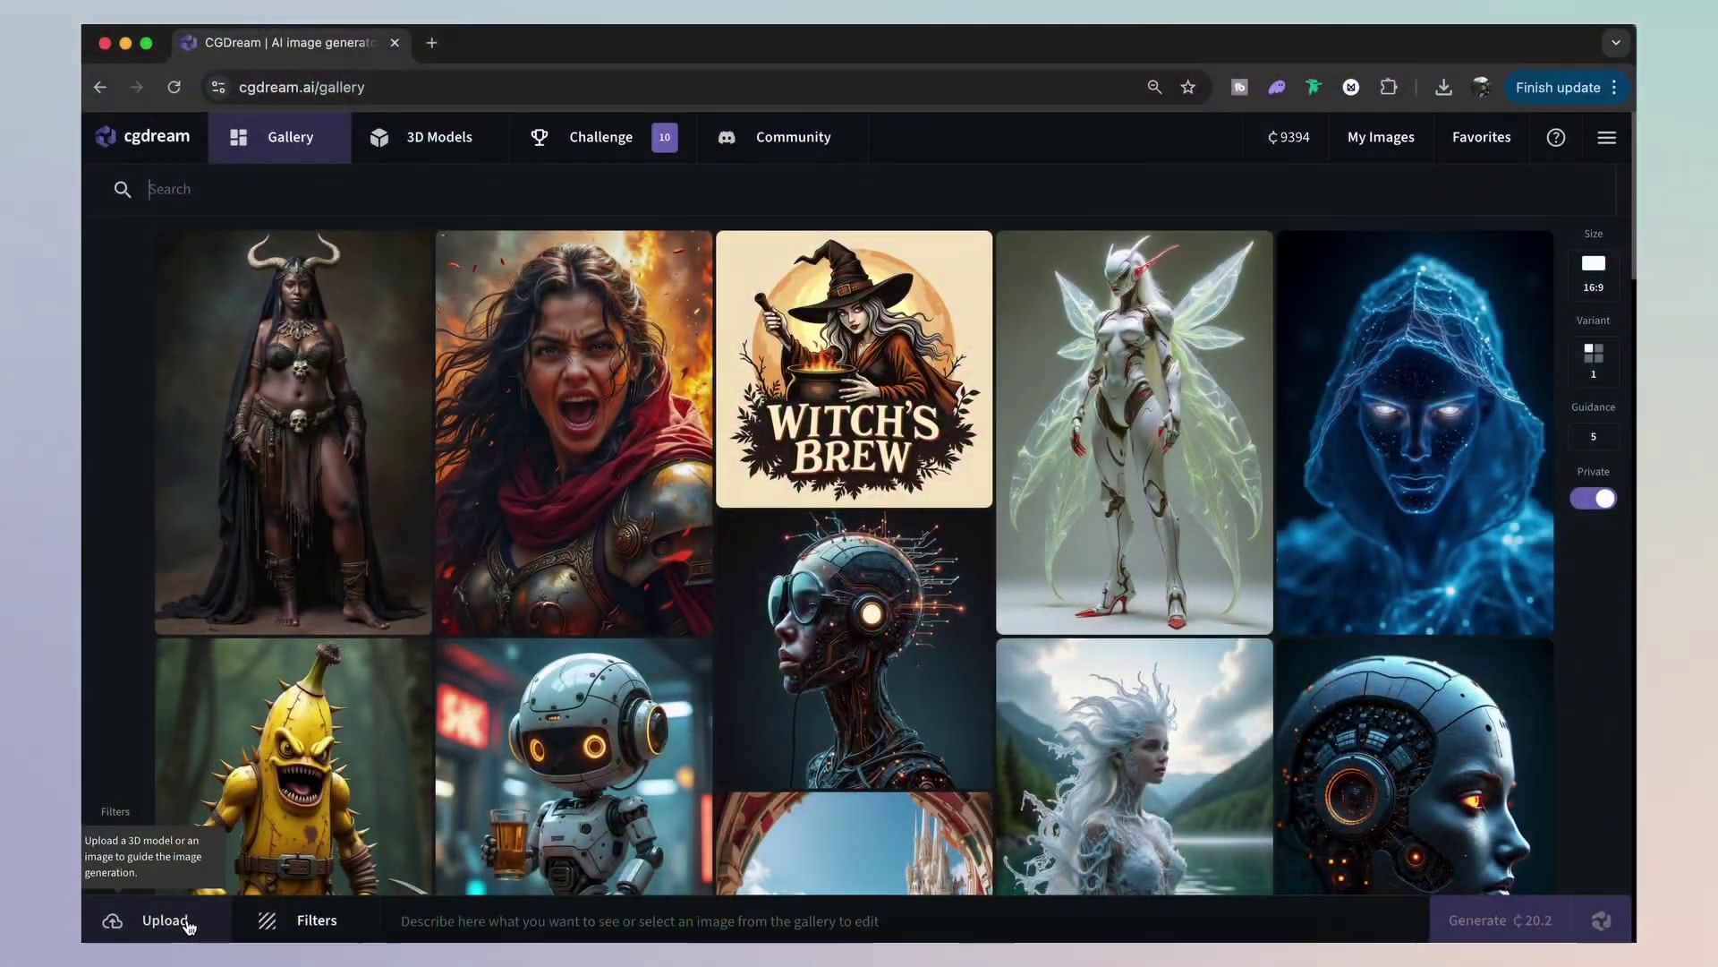
Step: Browse the 3D Models library grid: car, inflatable boat, bonsai, sofa and more
{"action": "left_click", "coordinate": [152, 920]}
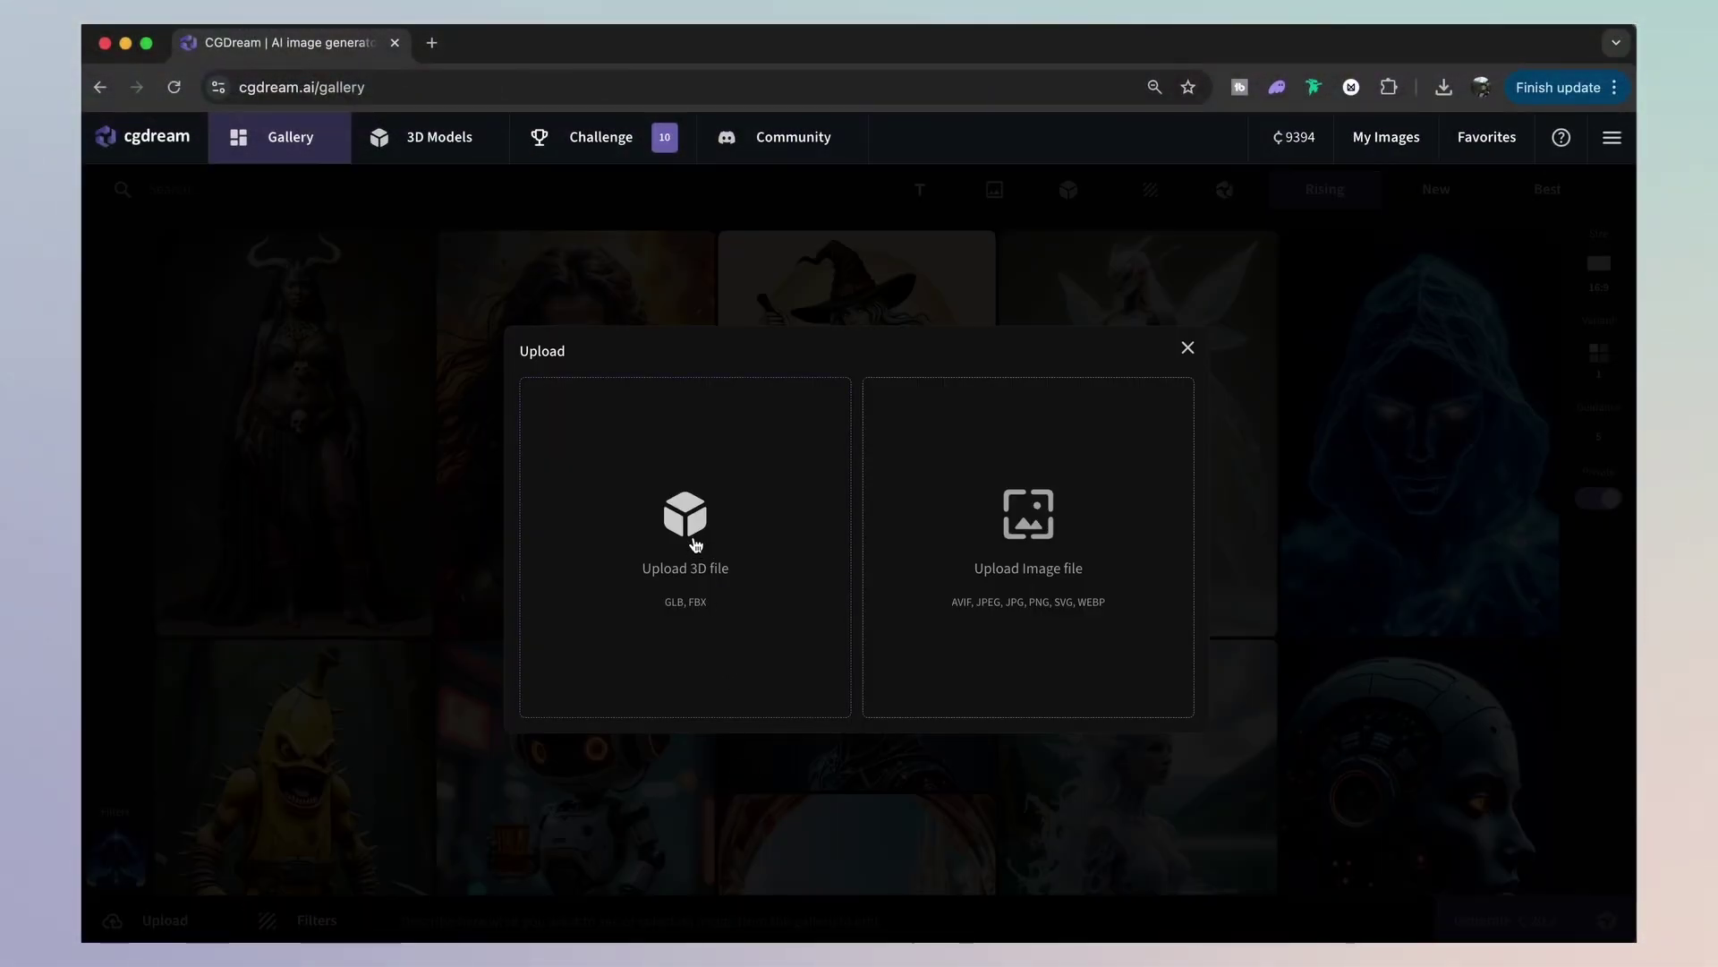
{"action": "left_click", "coordinate": [1186, 351]}
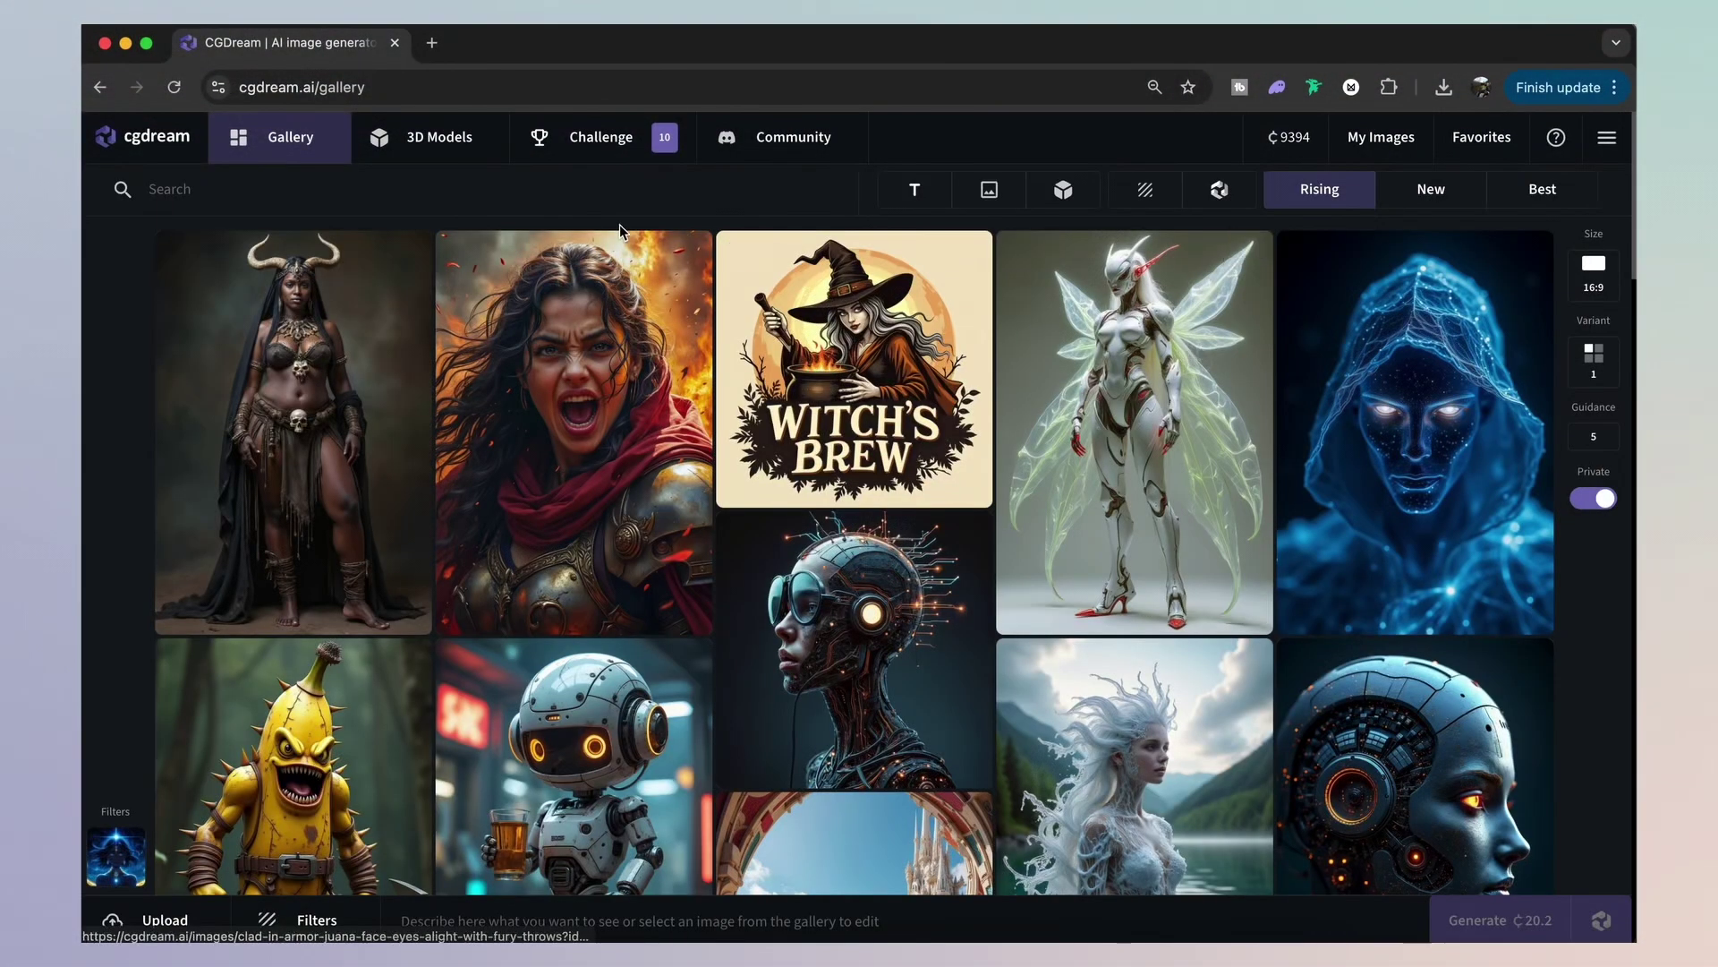
{"action": "left_click", "coordinate": [436, 146]}
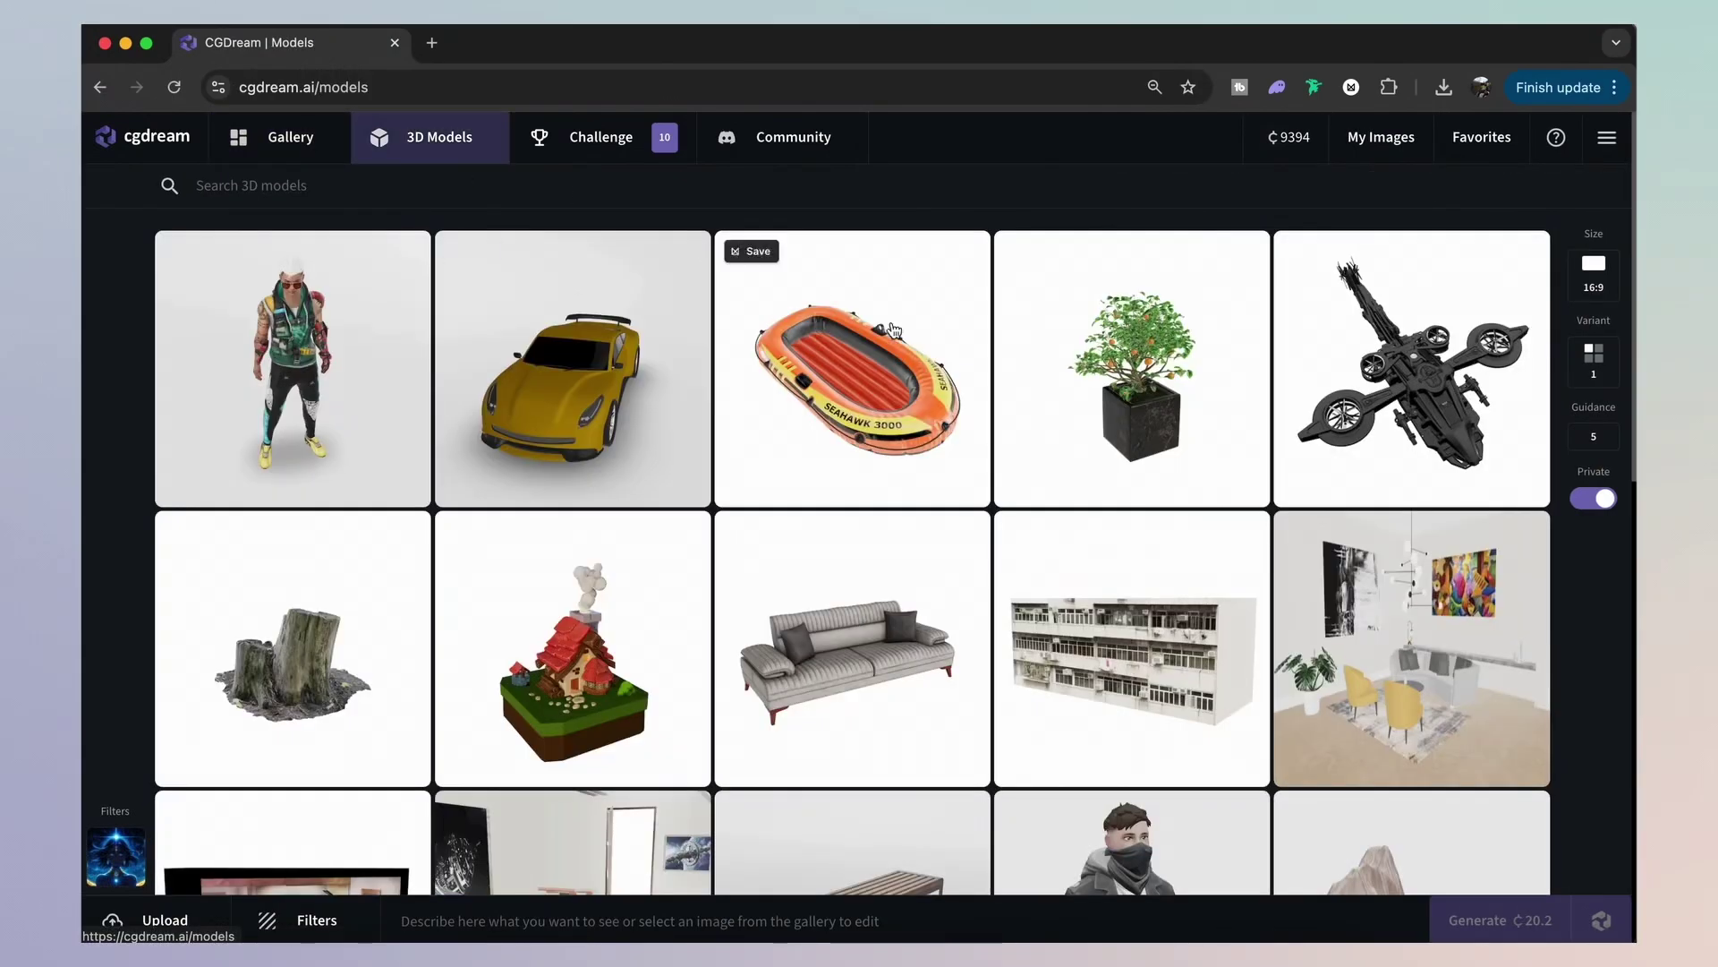
{"action": "scroll", "coordinate": [1054, 486], "scroll_direction": "down", "scroll_amount": 2}
{"action": "scroll", "coordinate": [1053, 486], "scroll_direction": "down", "scroll_amount": 2}
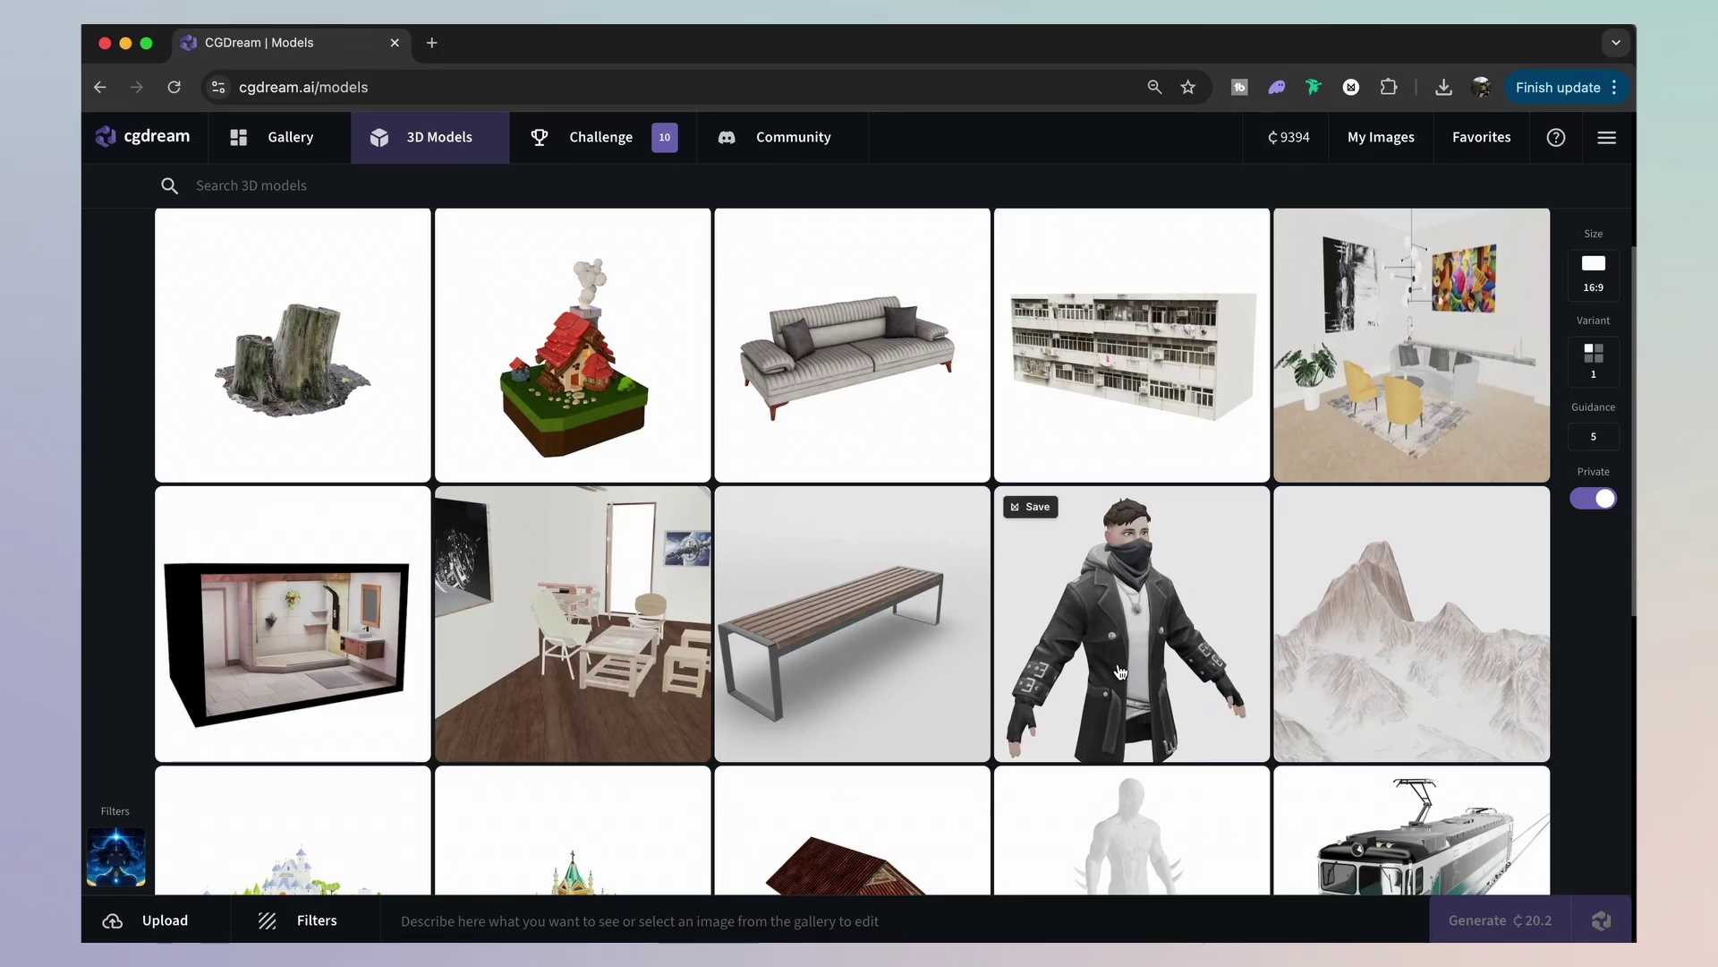
{"action": "scroll", "coordinate": [1121, 671], "scroll_direction": "down", "scroll_amount": 7}
{"action": "scroll", "coordinate": [1120, 671], "scroll_direction": "up", "scroll_amount": 10}
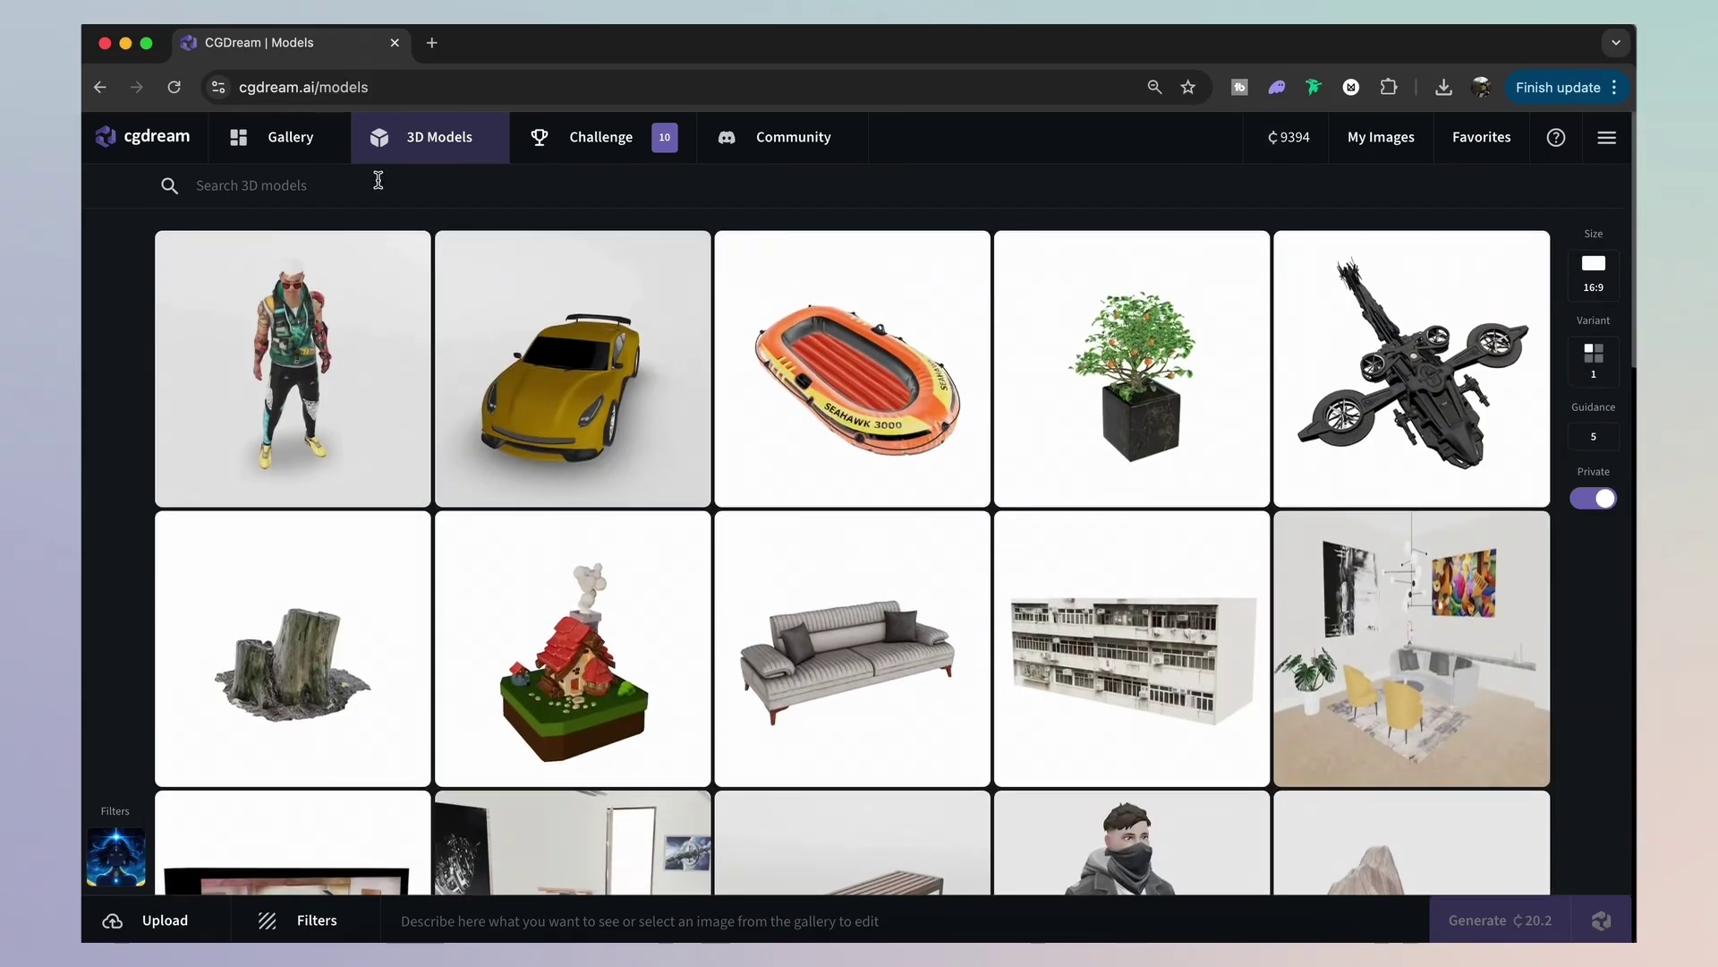
{"action": "scroll", "coordinate": [820, 445], "scroll_direction": "down", "scroll_amount": 4}
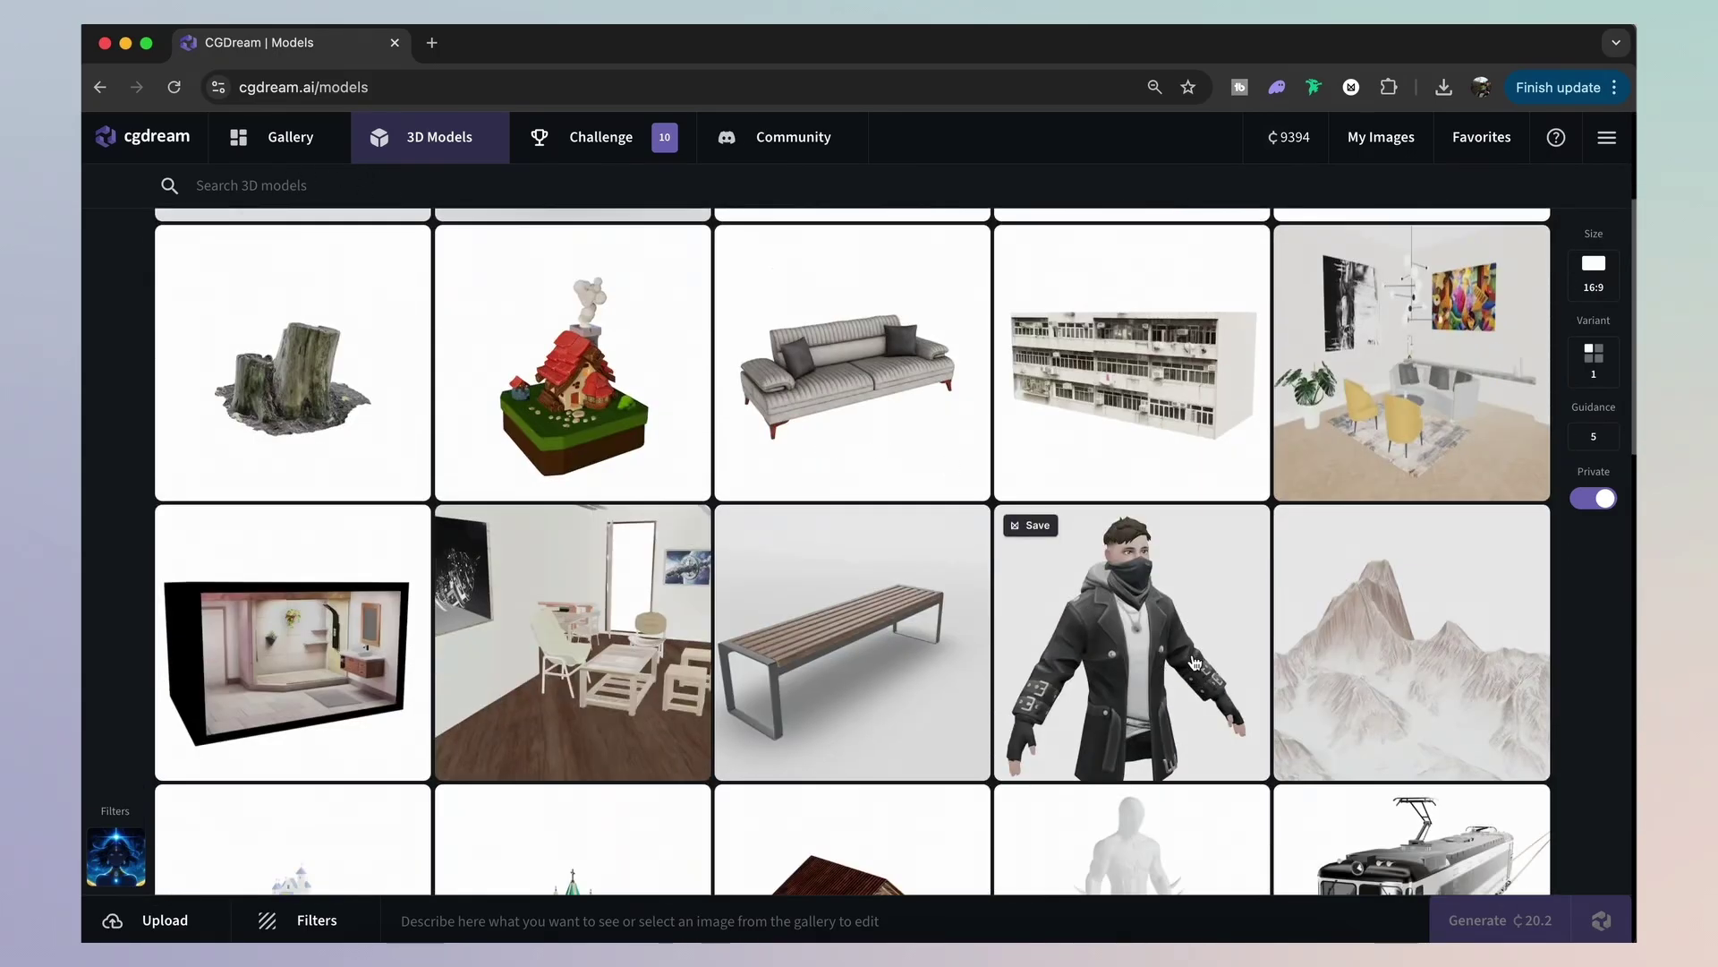
Step: Generate an anime Tokyo-rain man from the front-facing mafia low-poly model, Anime filter 0.75
{"action": "left_click", "coordinate": [1192, 653]}
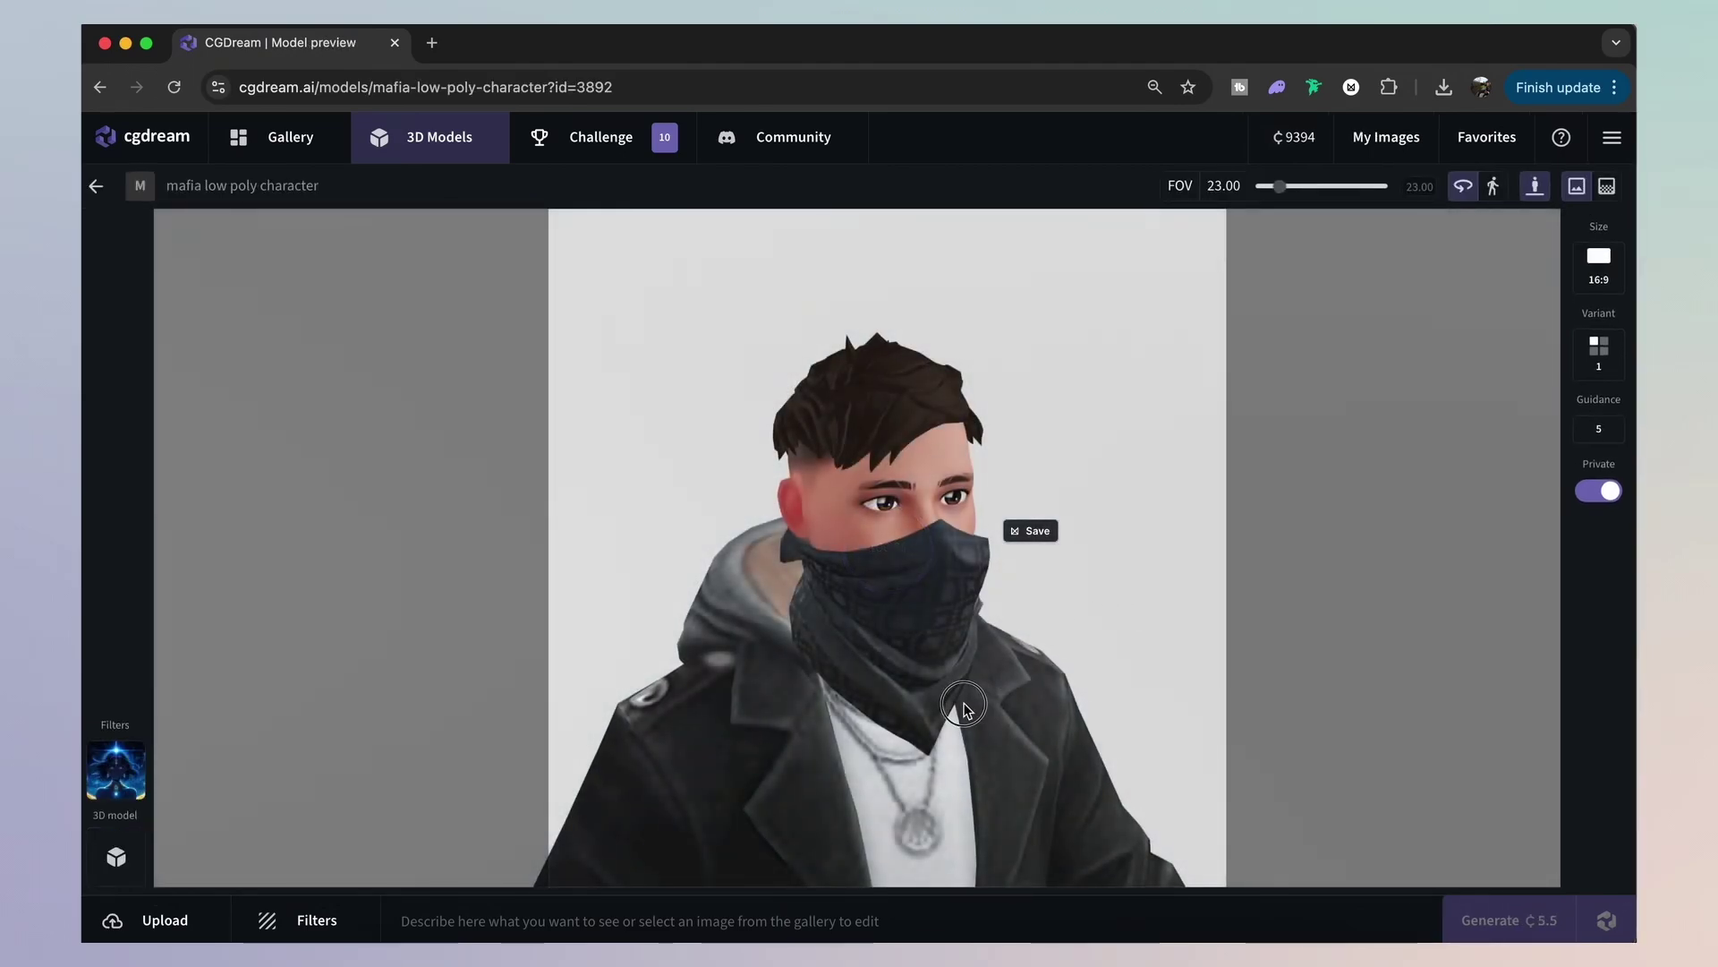
{"action": "left_click_drag", "start_coordinate": [964, 707], "coordinate": [904, 709]}
{"action": "left_click", "coordinate": [584, 921]}
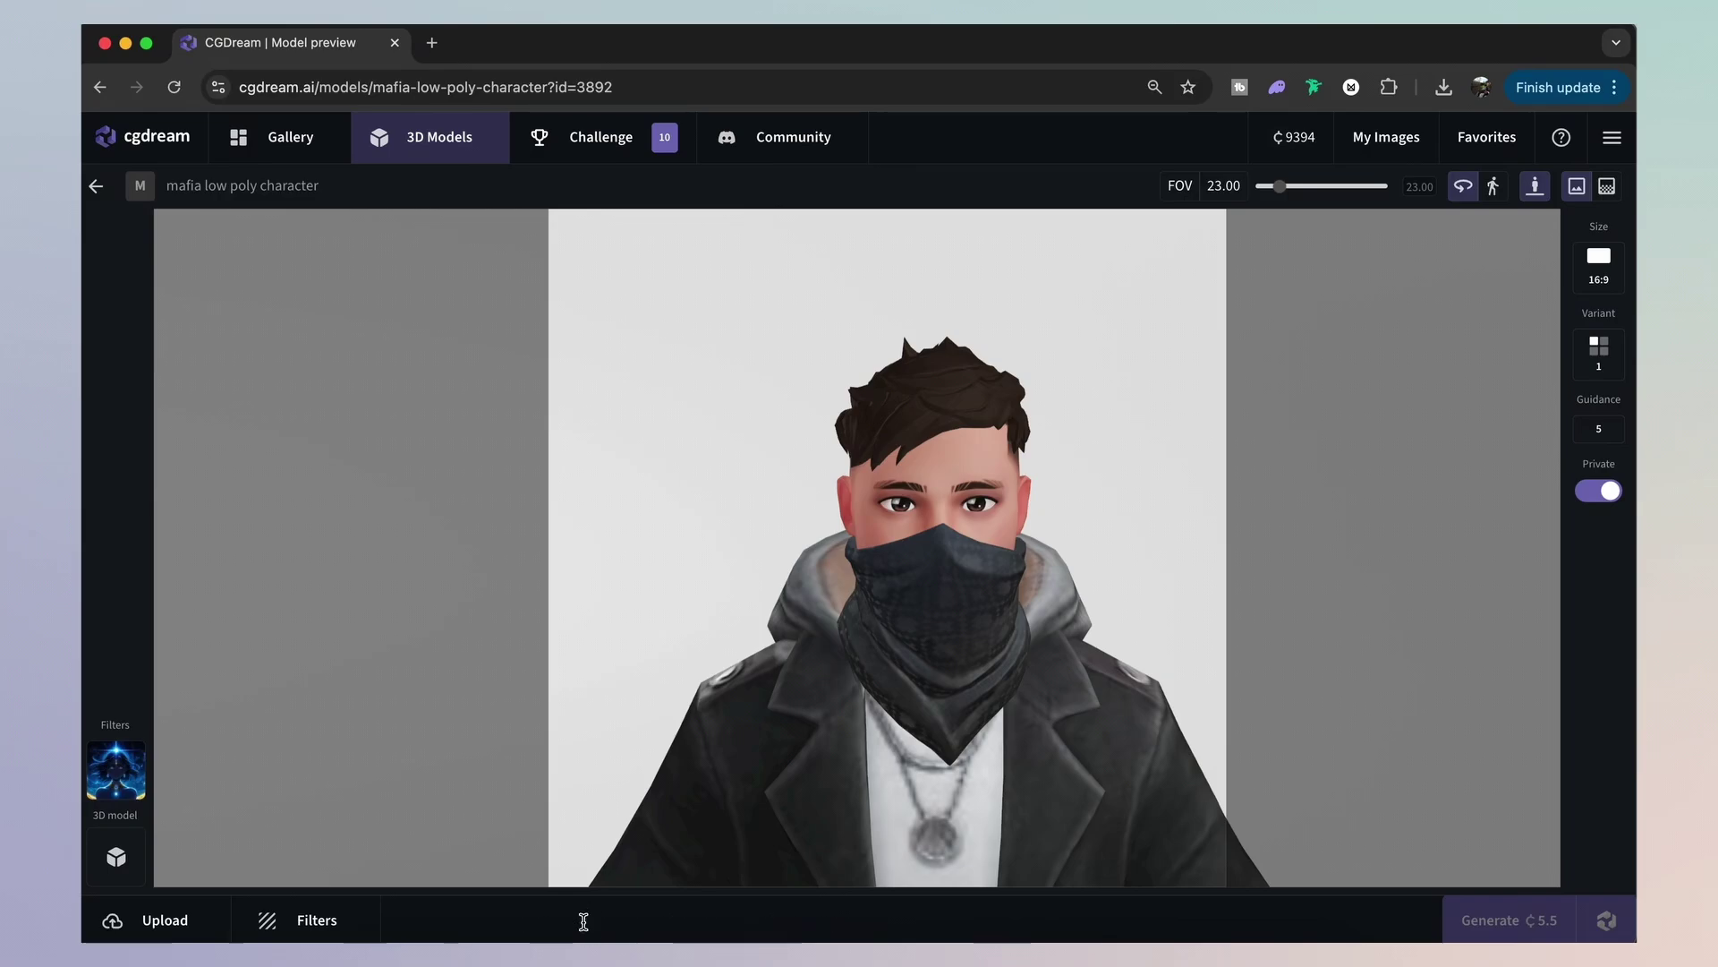
{"action": "type", "text": "convert this into a 2D anime character standing in the rain on the streets of Tokyo"}
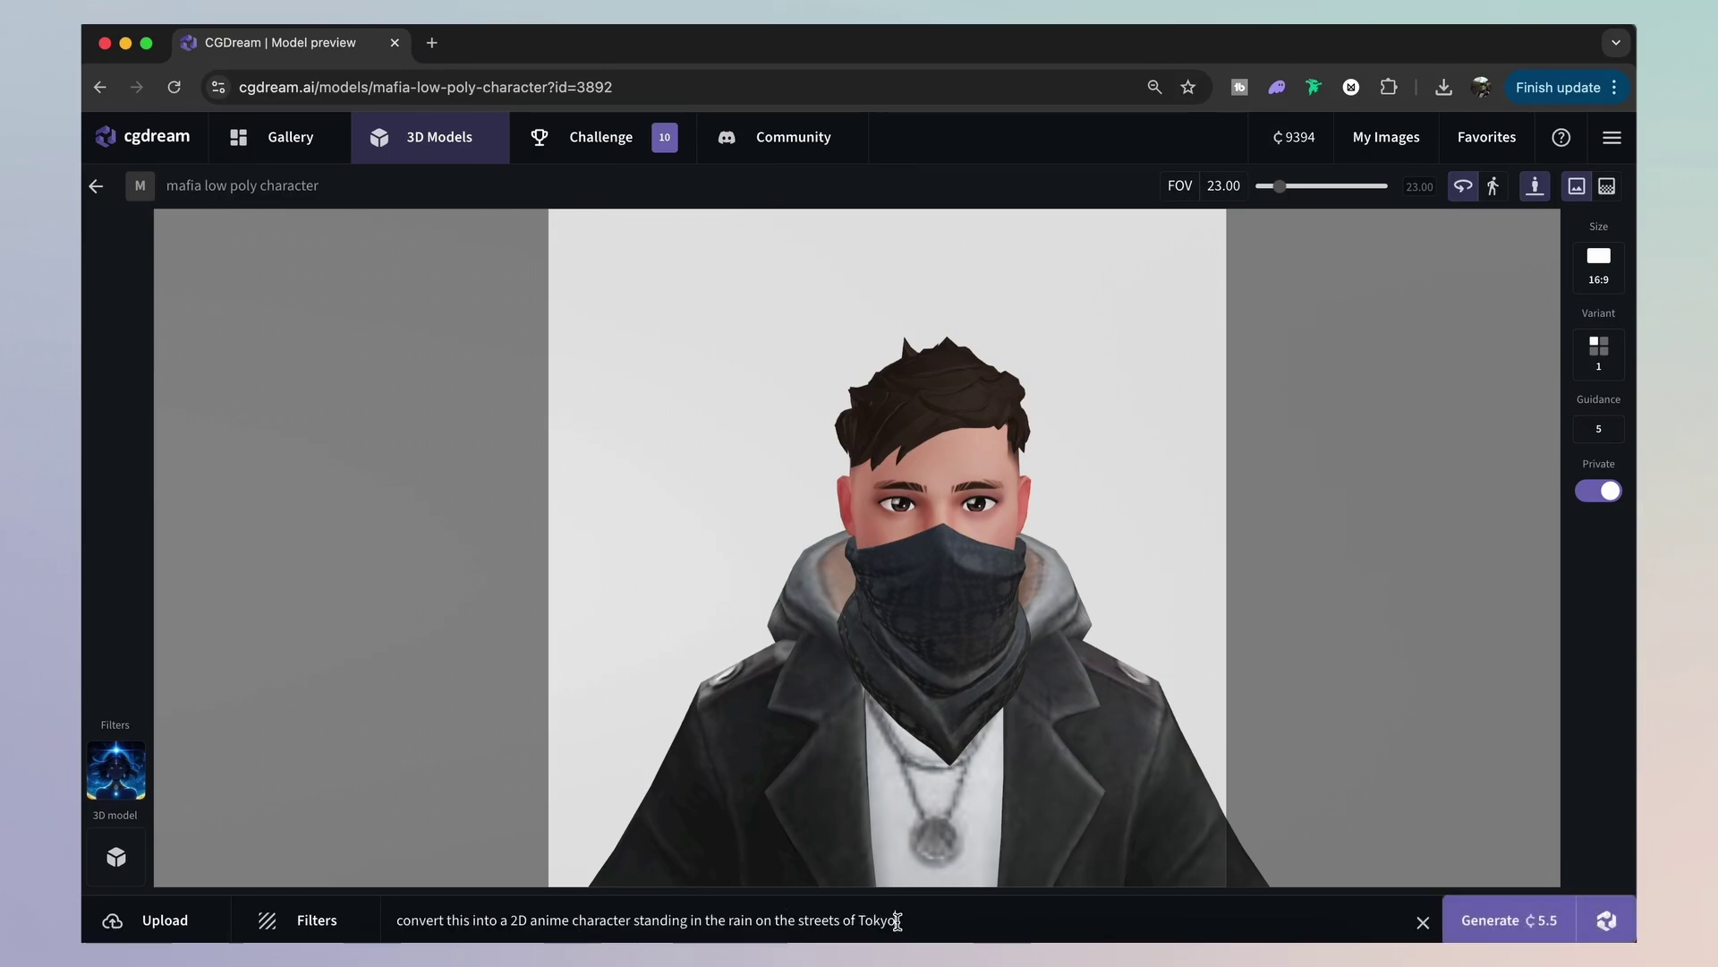
{"action": "mouse_move", "coordinate": [83, 772]}
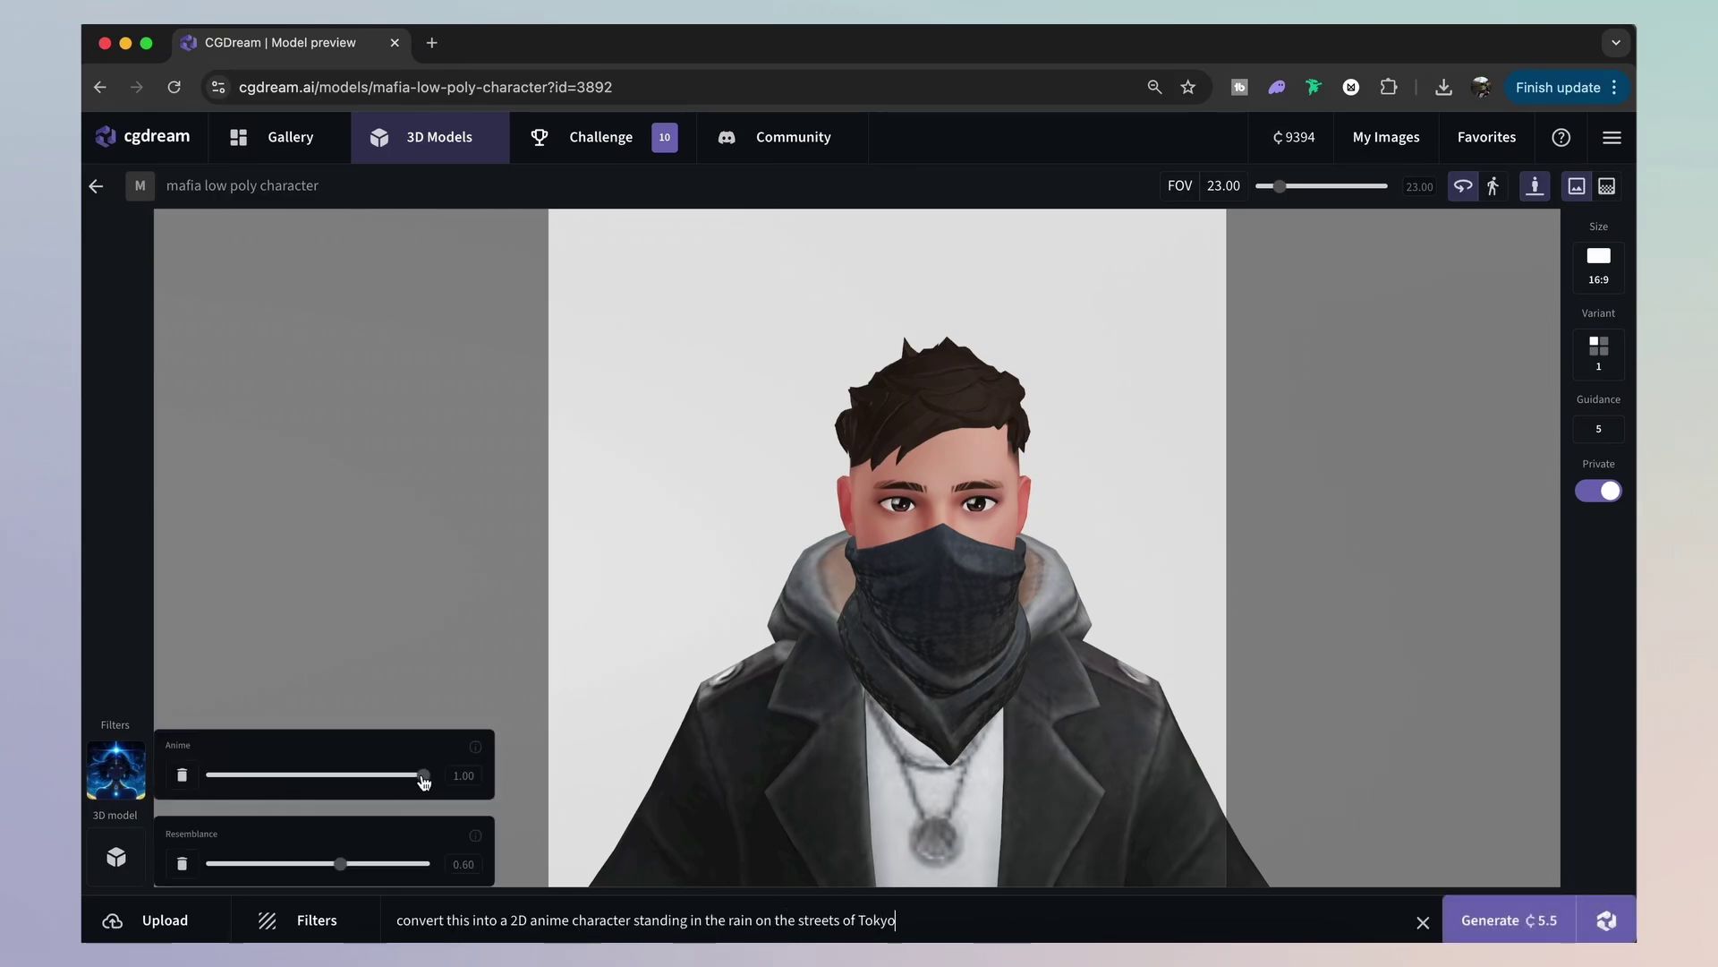
{"action": "left_click_drag", "start_coordinate": [423, 781], "coordinate": [367, 783]}
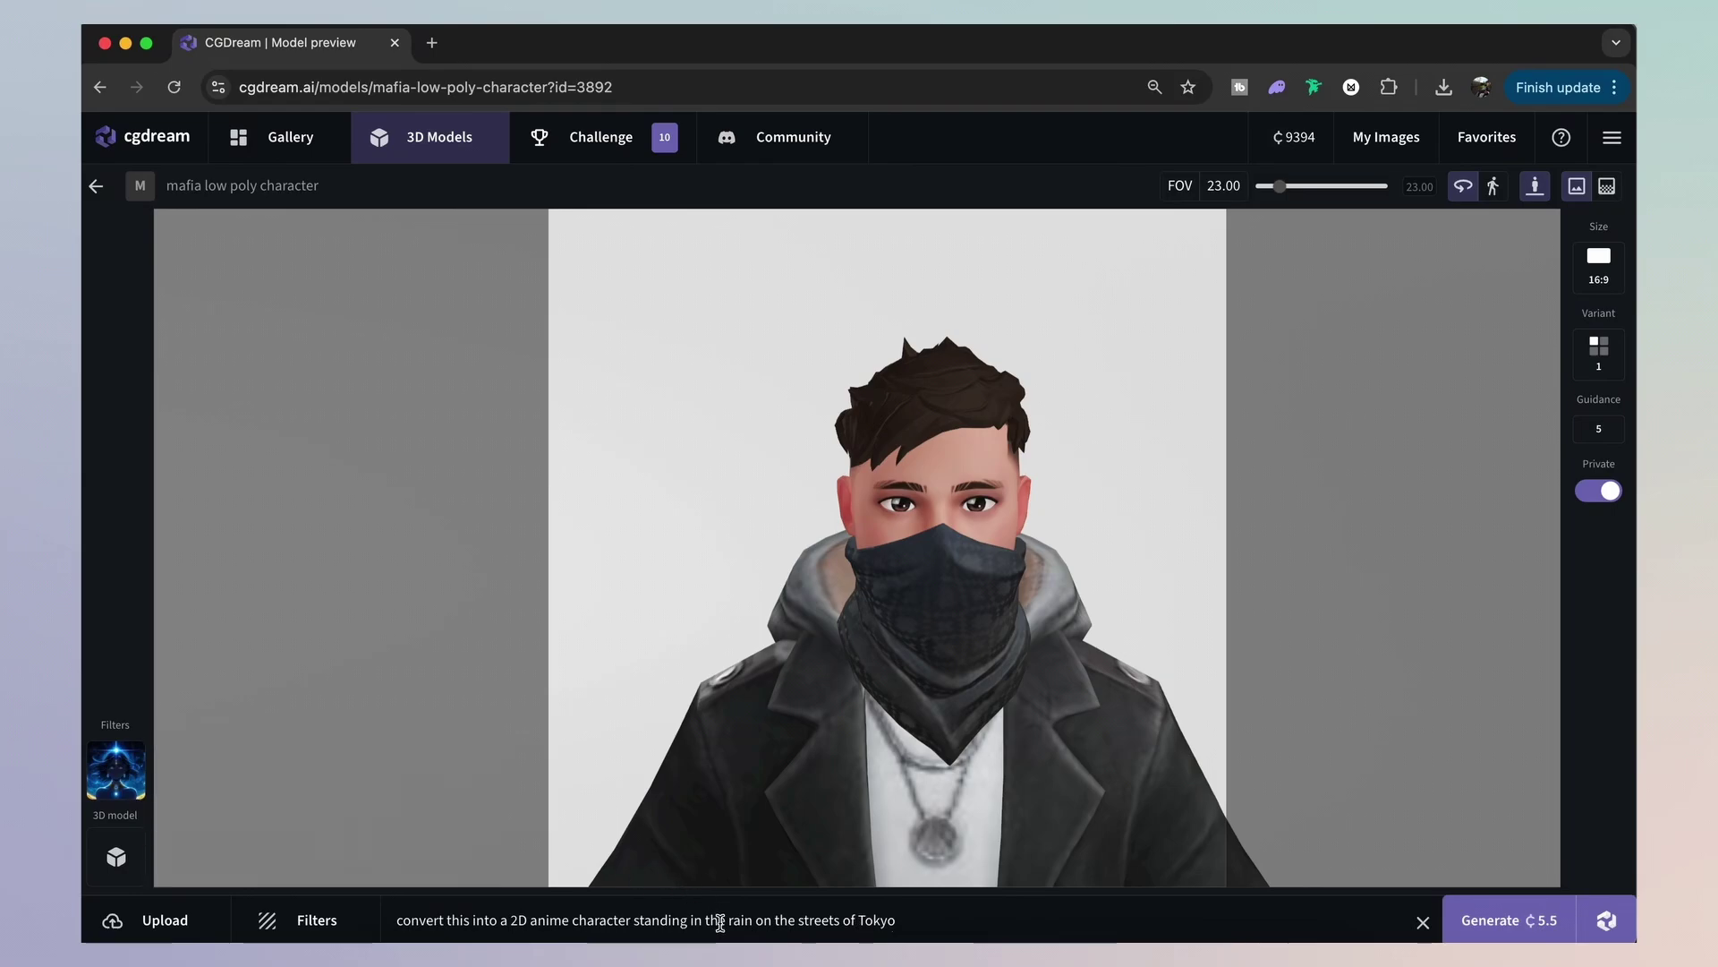
{"action": "left_click", "coordinate": [1482, 927]}
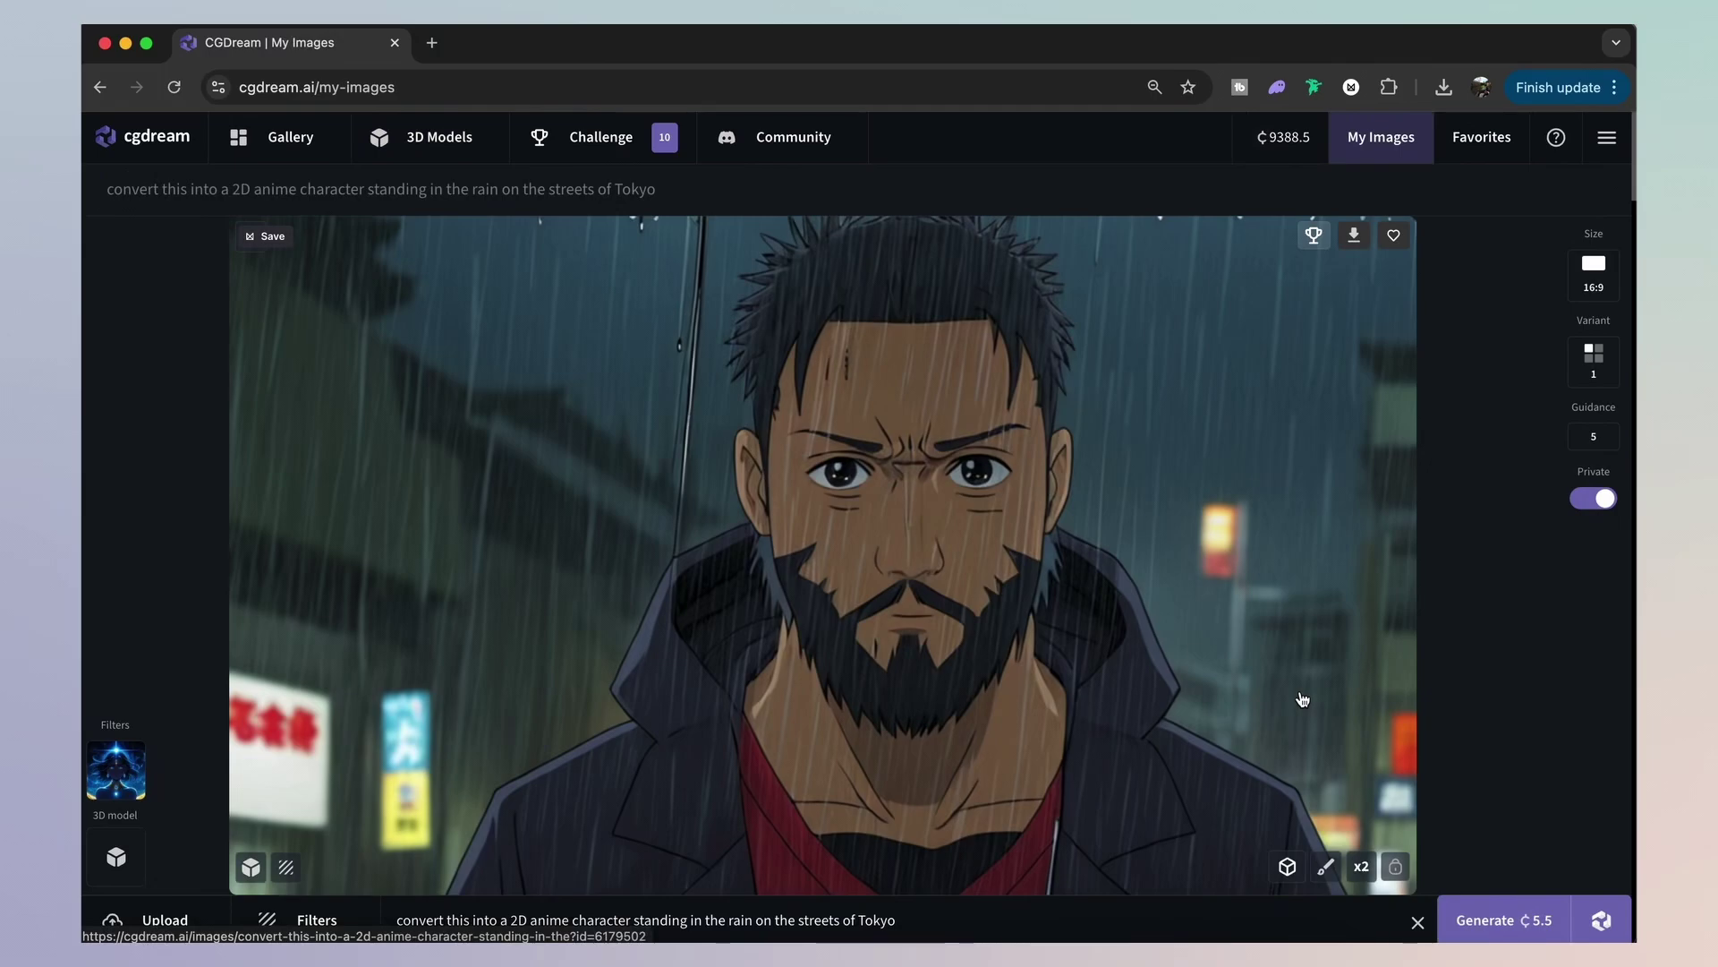
Step: Upscale the anime man in Tokyo rain image x2 from the My Images feed
{"action": "scroll", "coordinate": [1054, 483], "scroll_direction": "down", "scroll_amount": 2}
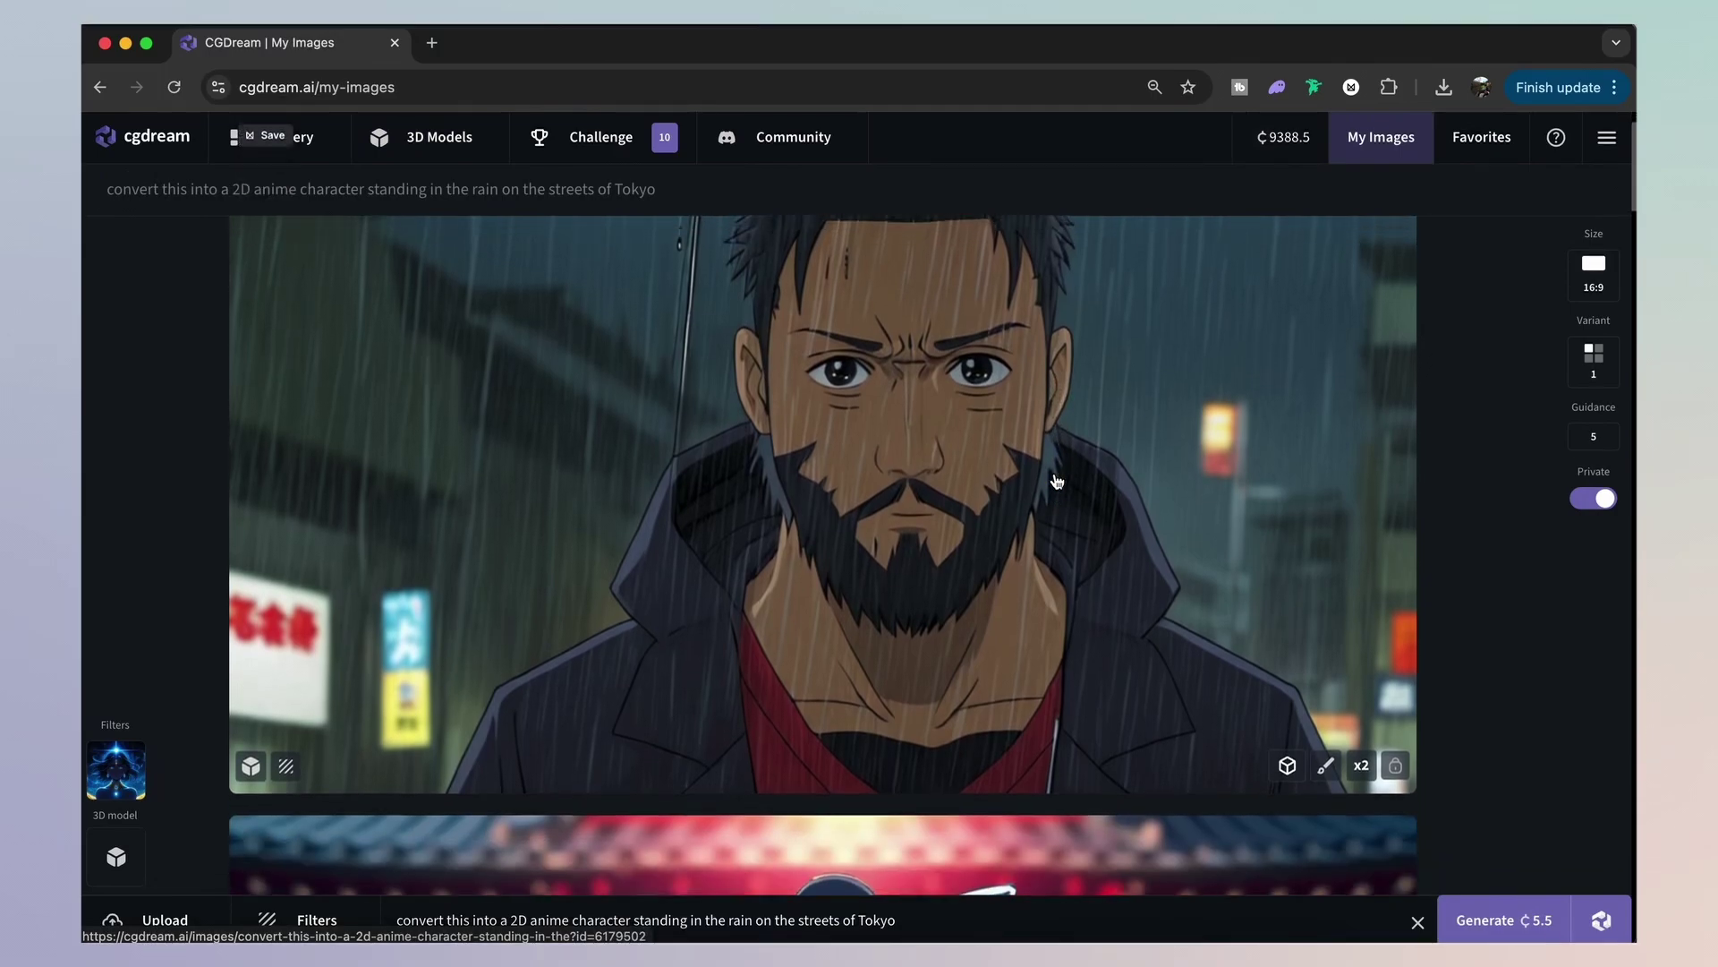
{"action": "scroll", "coordinate": [1054, 484], "scroll_direction": "up", "scroll_amount": 2}
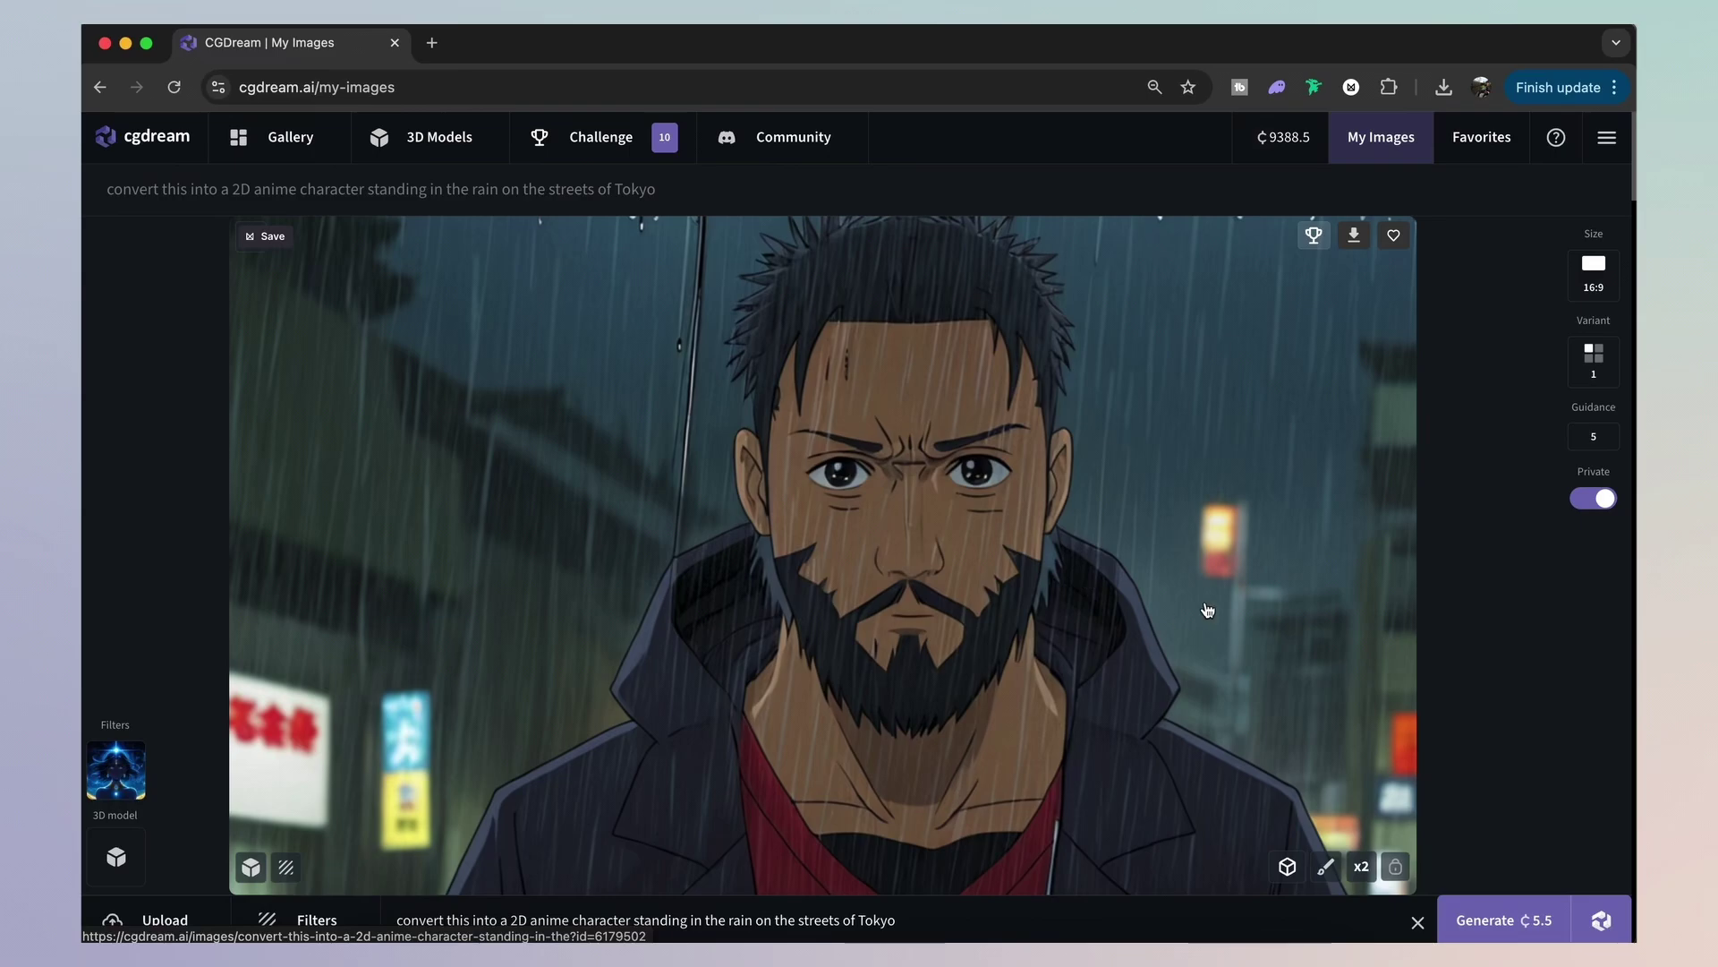
{"action": "left_click", "coordinate": [1361, 866]}
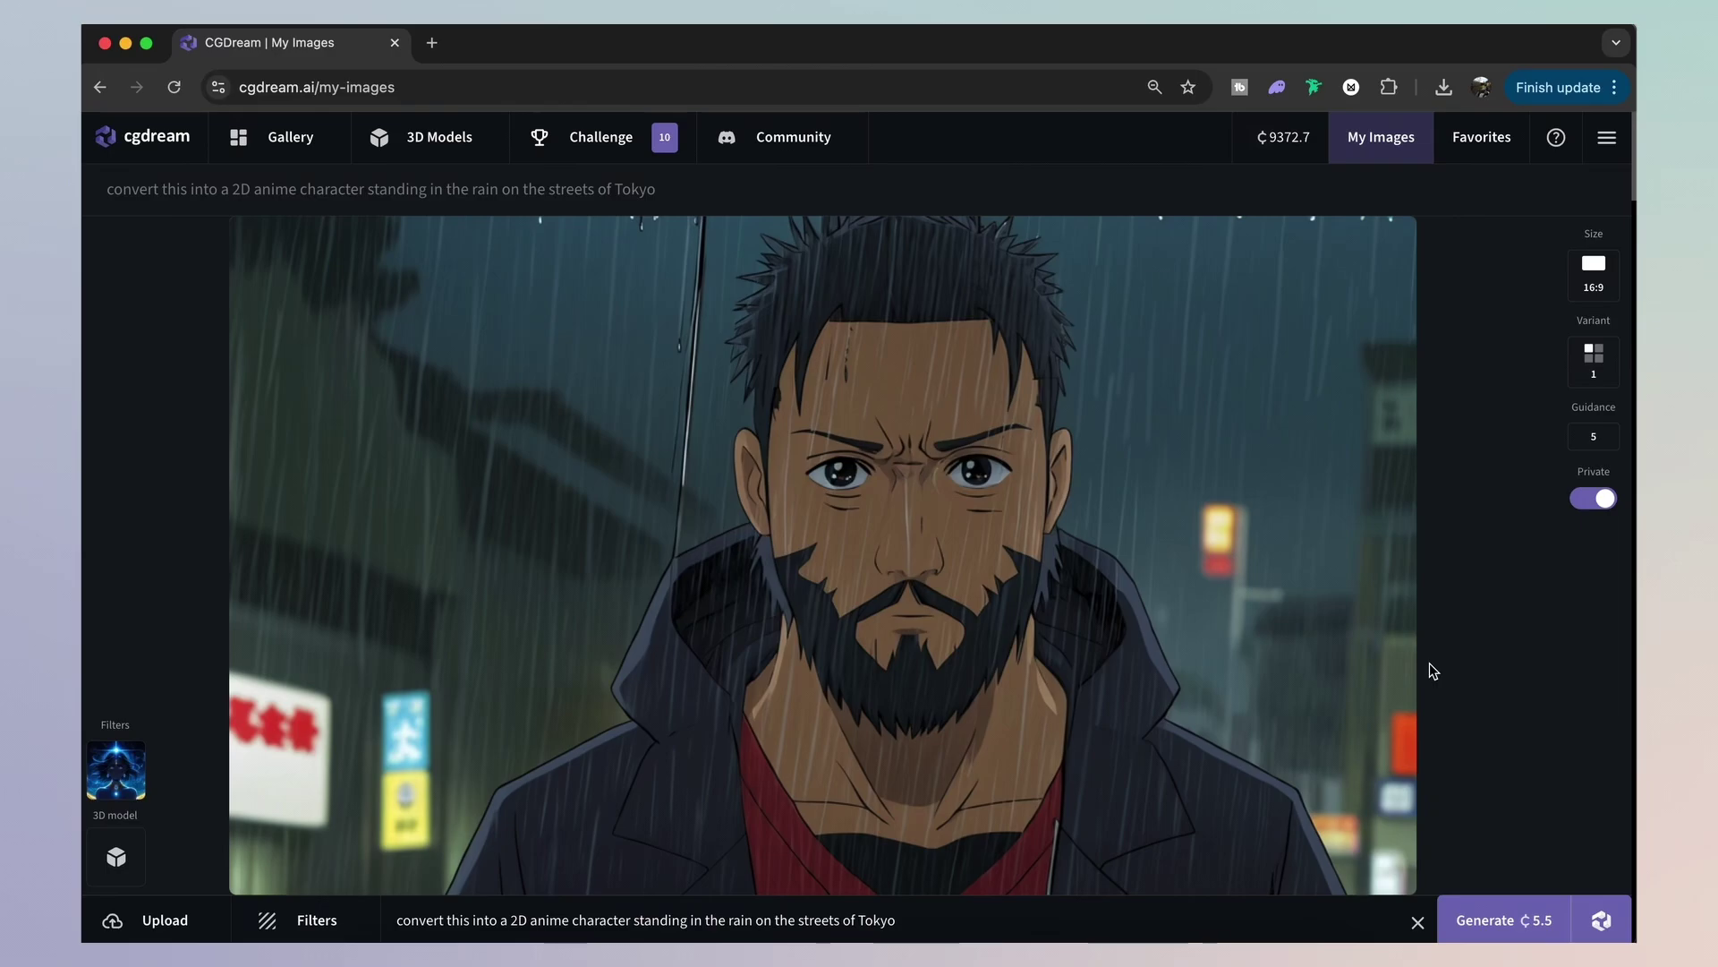
Step: Expand the settings sidebar showing Juggernaut XL, one variation and Quality mode
{"action": "mouse_move", "coordinate": [1597, 498]}
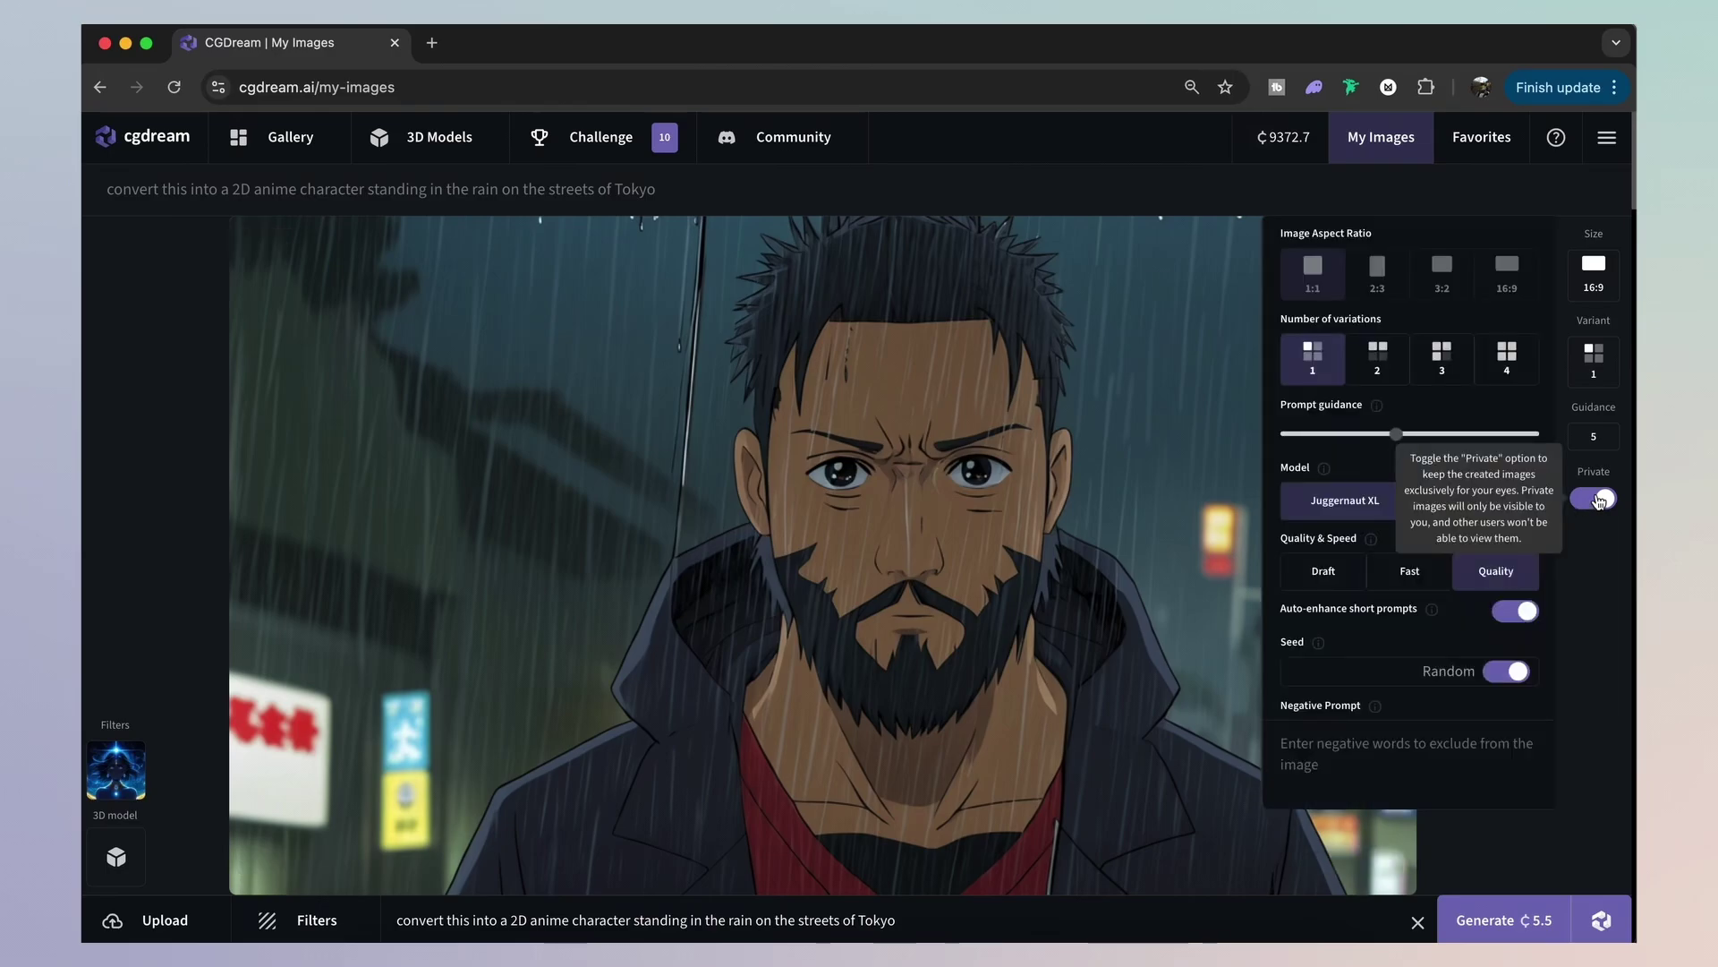